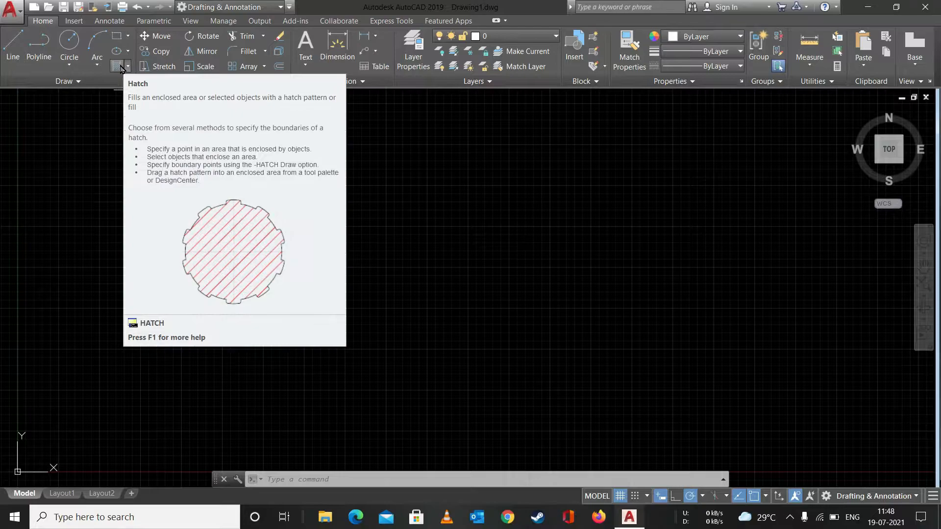
left_click(119, 67)
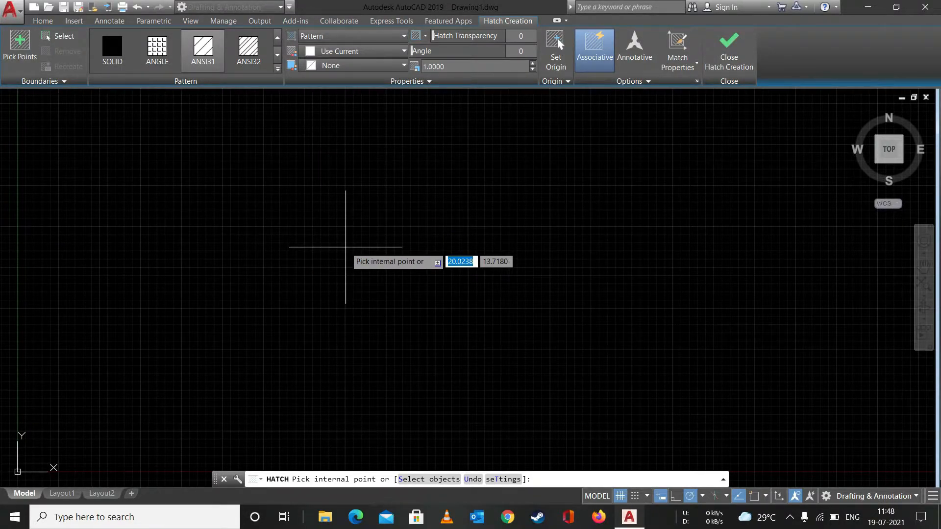
key("Escape")
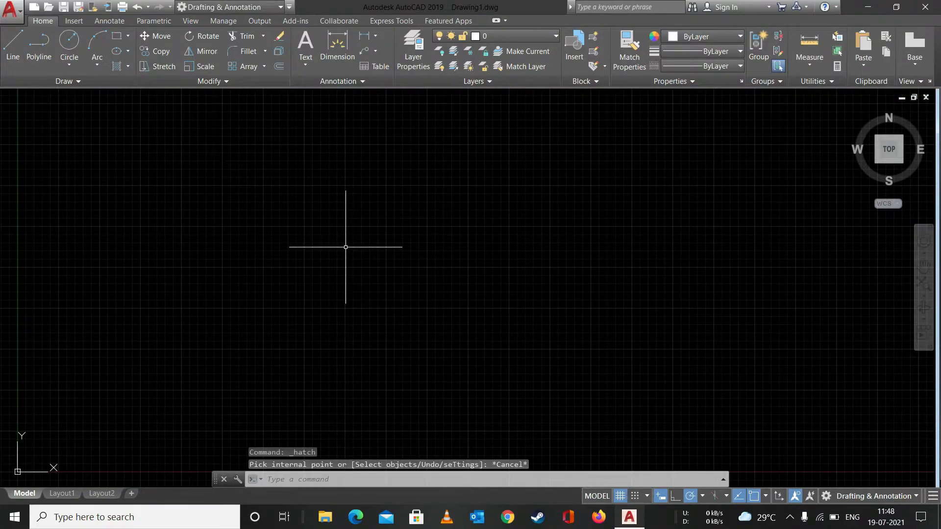
type("H")
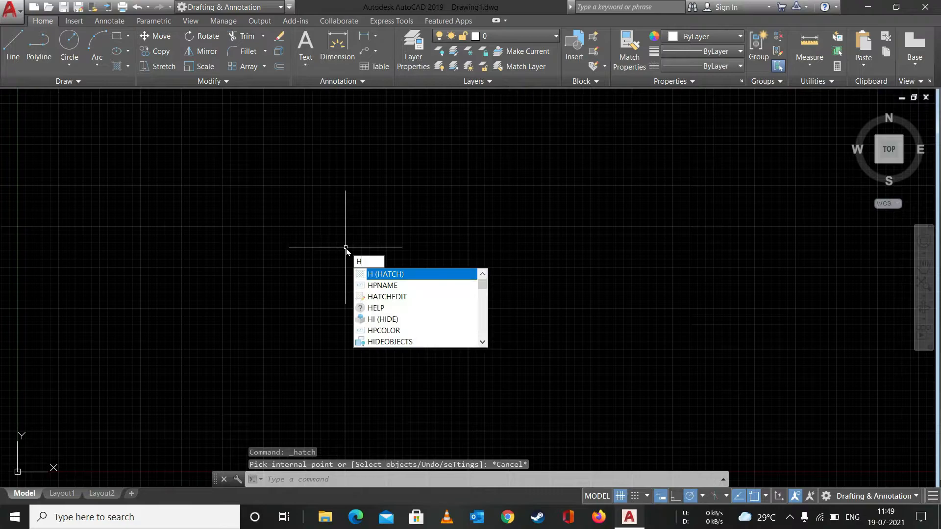
key("Return")
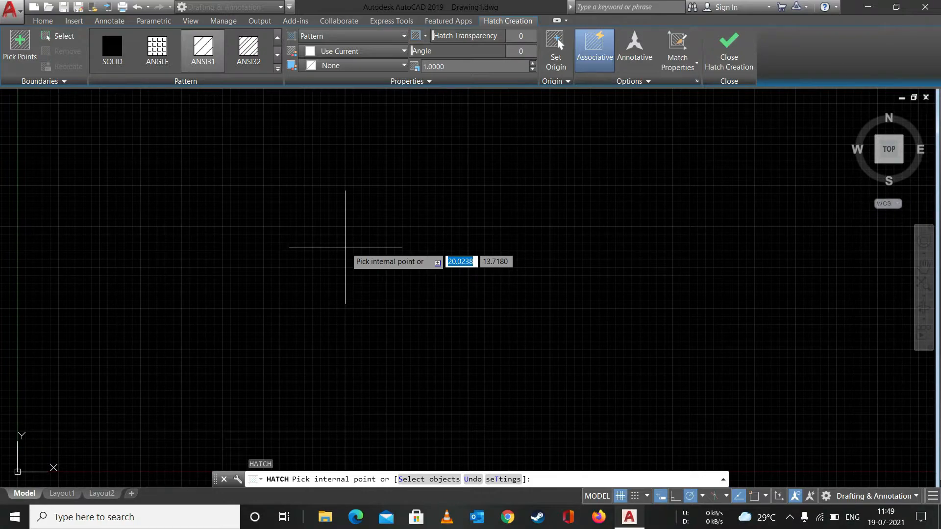
key("Escape")
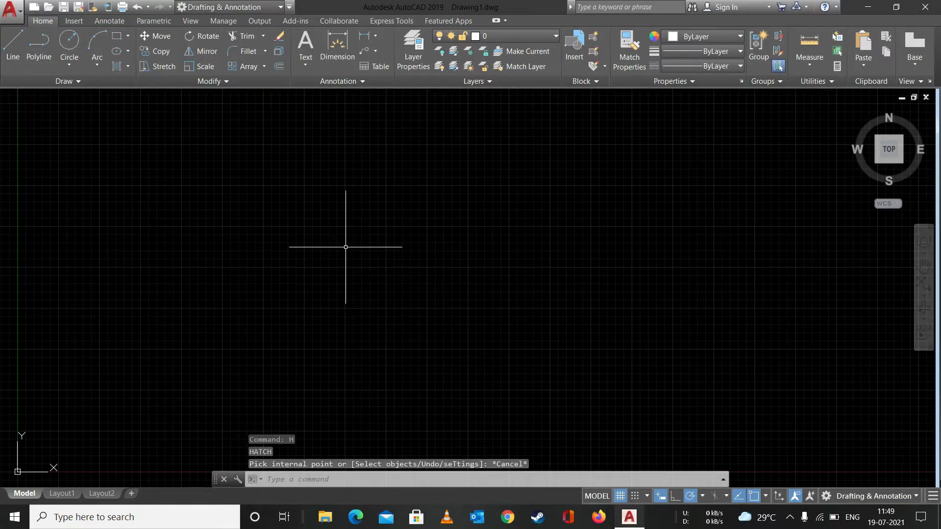
Draw a closed, roughly rectangular four-sided outline from connected lines in the empty area west of the drawing's centre.
left_click(17, 44)
left_click(315, 255)
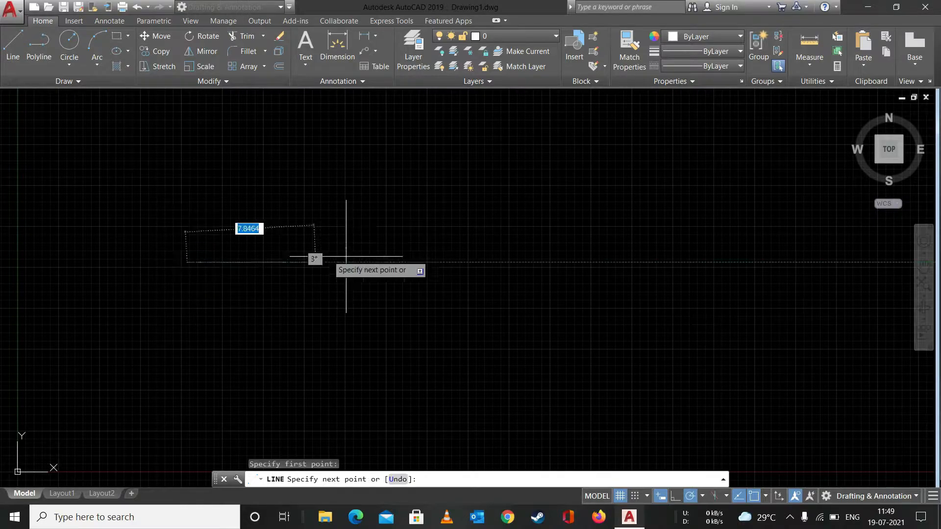
left_click(381, 263)
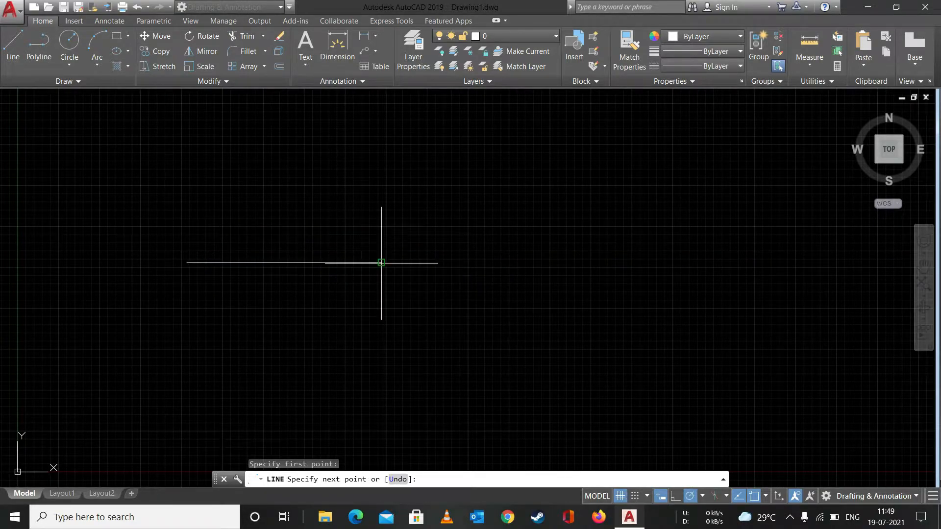
left_click(381, 346)
left_click(190, 345)
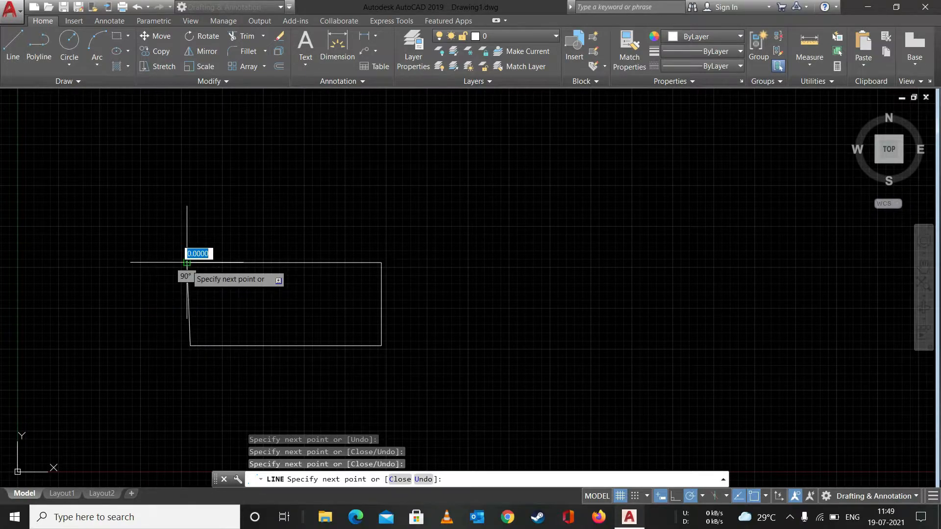
left_click(187, 263)
key("Escape")
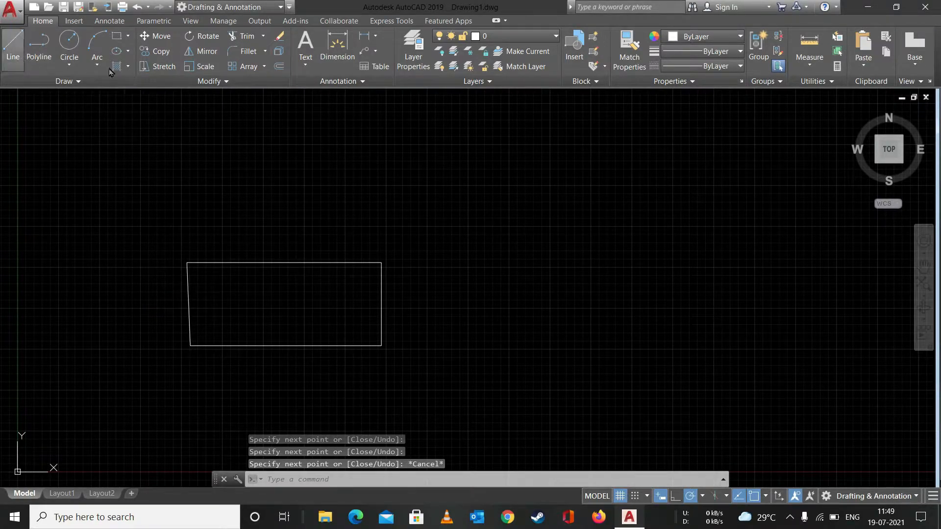
Draw a closed triangle from three connected lines to the upper right of the four-sided outline.
key("Return")
left_click(584, 171)
left_click(513, 293)
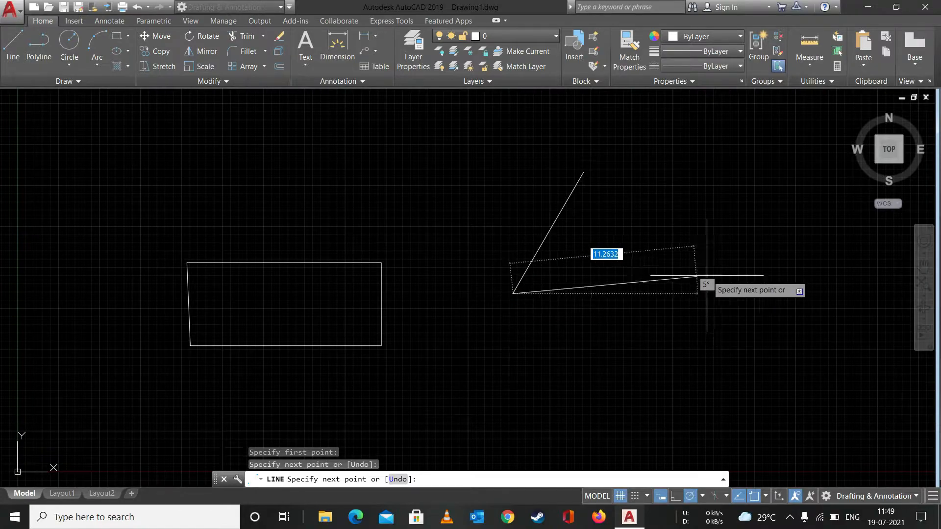
left_click(715, 275)
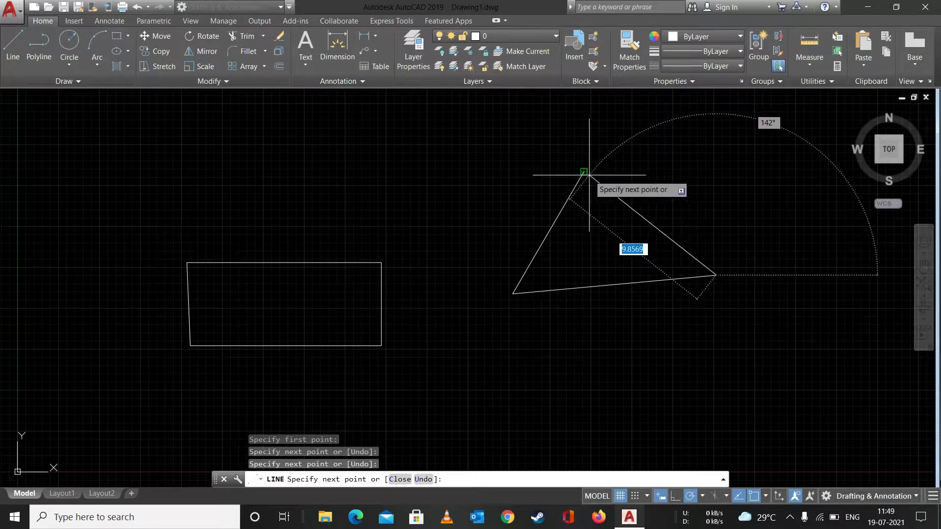
left_click(588, 173)
key("Escape")
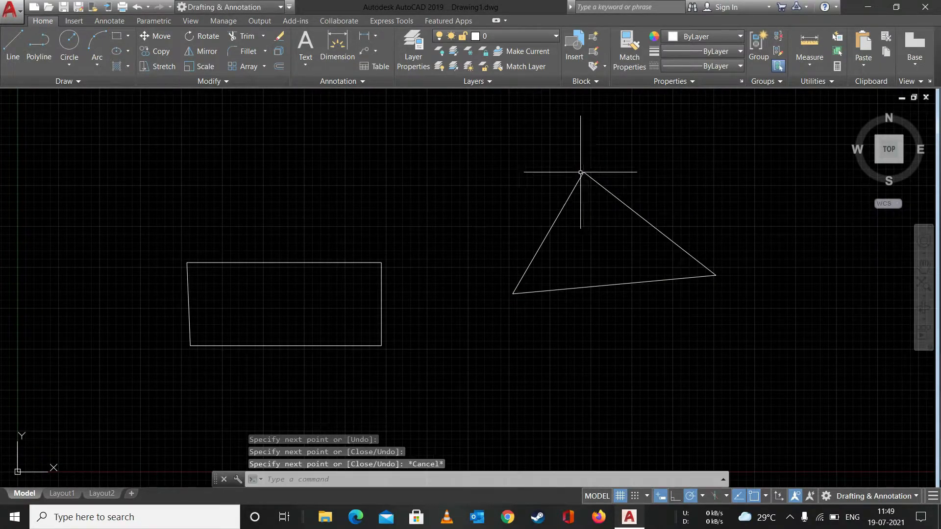
Draw an open shape of three connected lines below the triangle, leaving its west side unclosed.
left_click(15, 45)
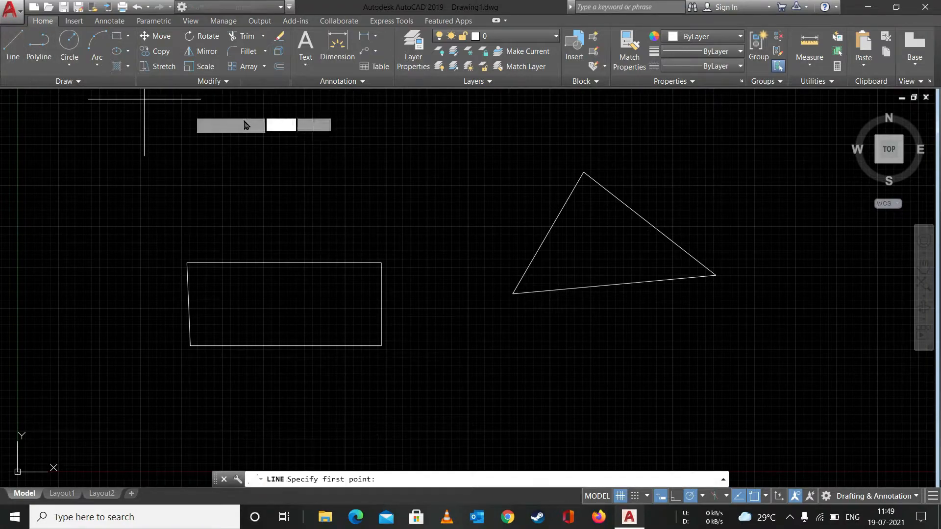
left_click(494, 357)
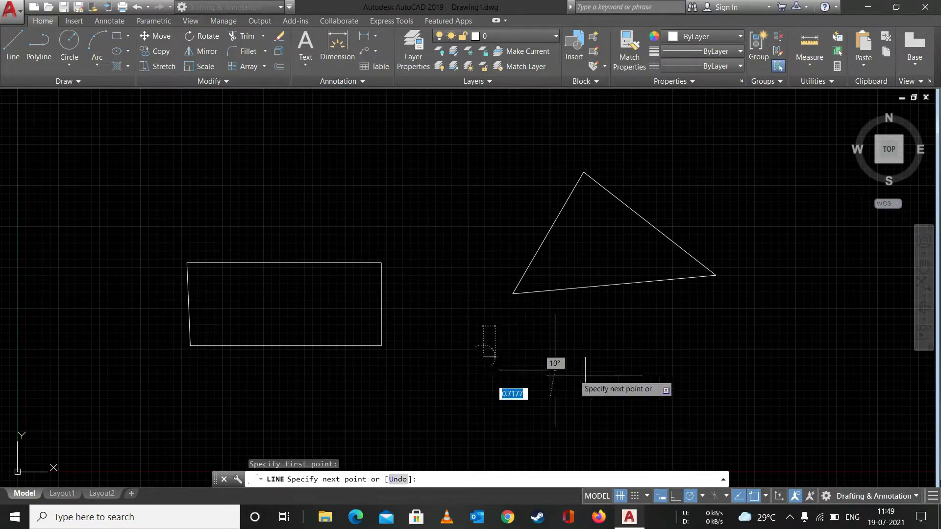
left_click(691, 357)
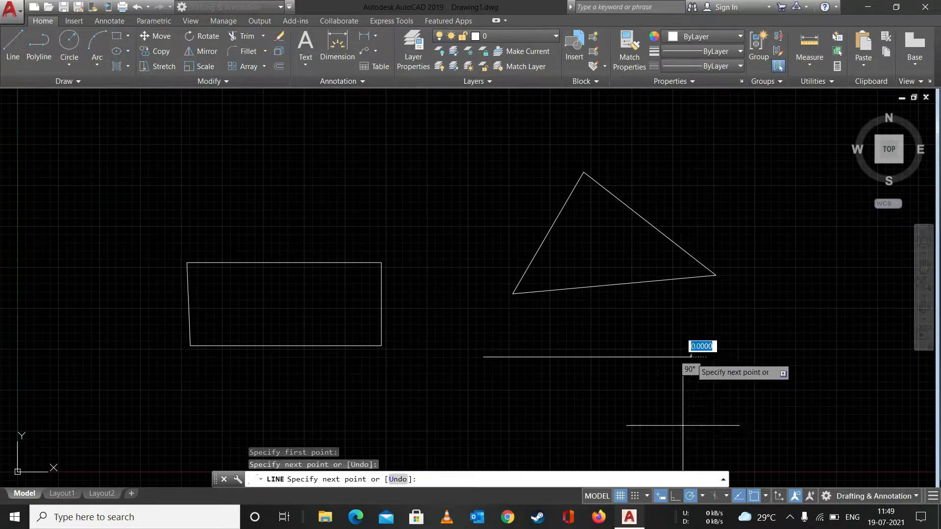
left_click(676, 451)
left_click(474, 397)
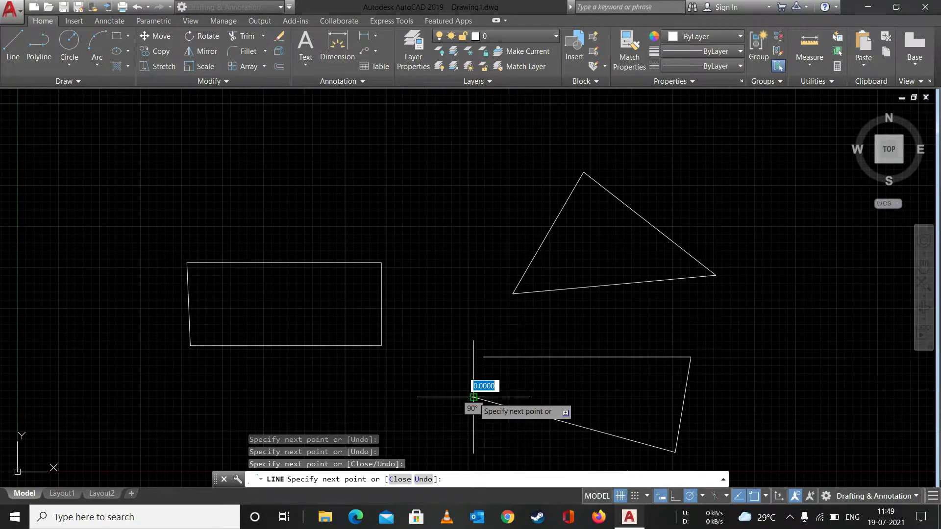
key("Escape")
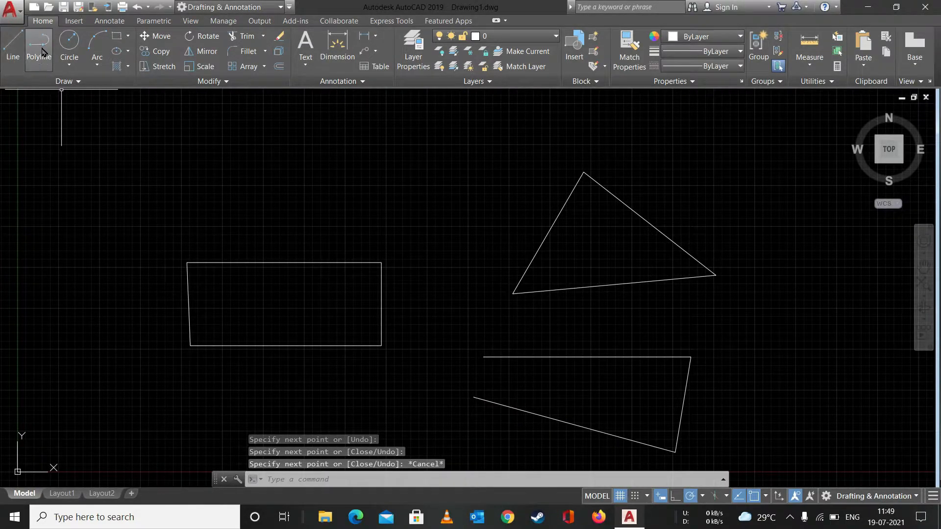
Draw a larger closed rectangular outline from connected lines above the first four-sided outline.
left_click(14, 48)
left_click(105, 129)
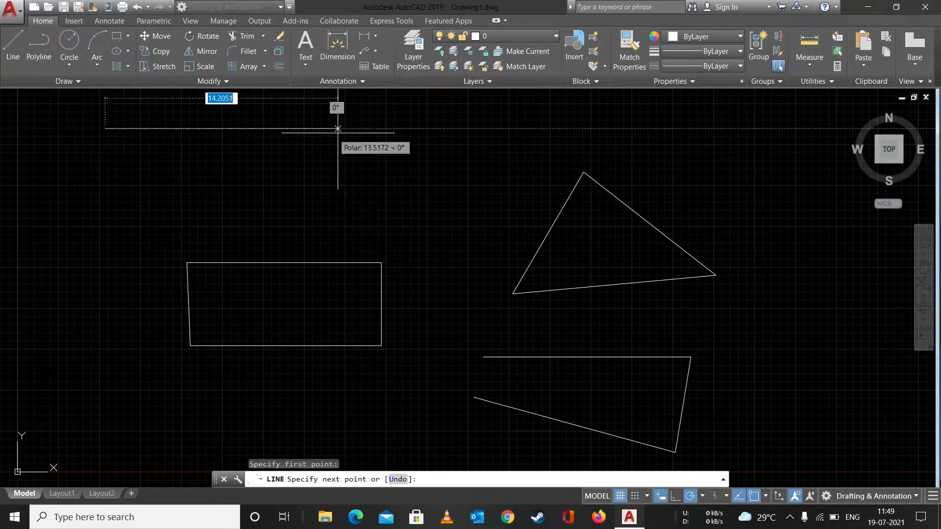
left_click(350, 218)
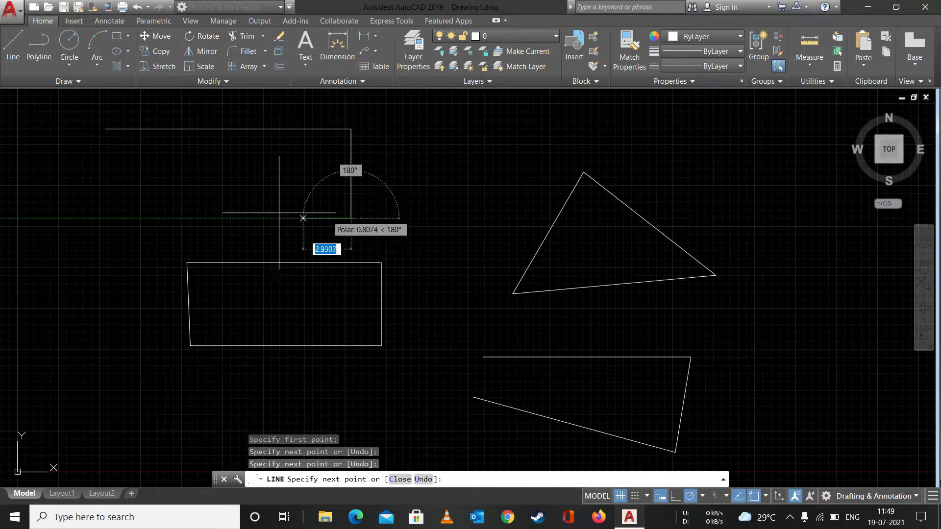
left_click(106, 218)
left_click(106, 133)
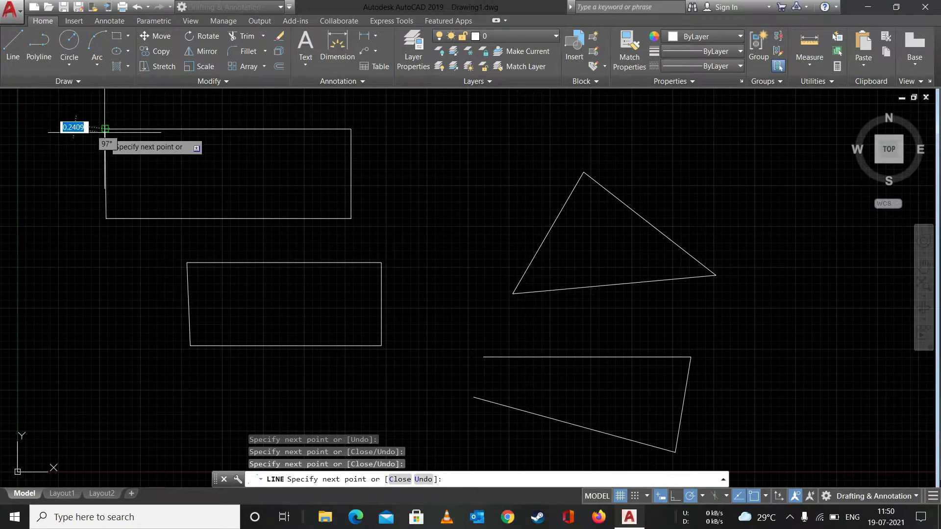
left_click(105, 129)
key("Escape")
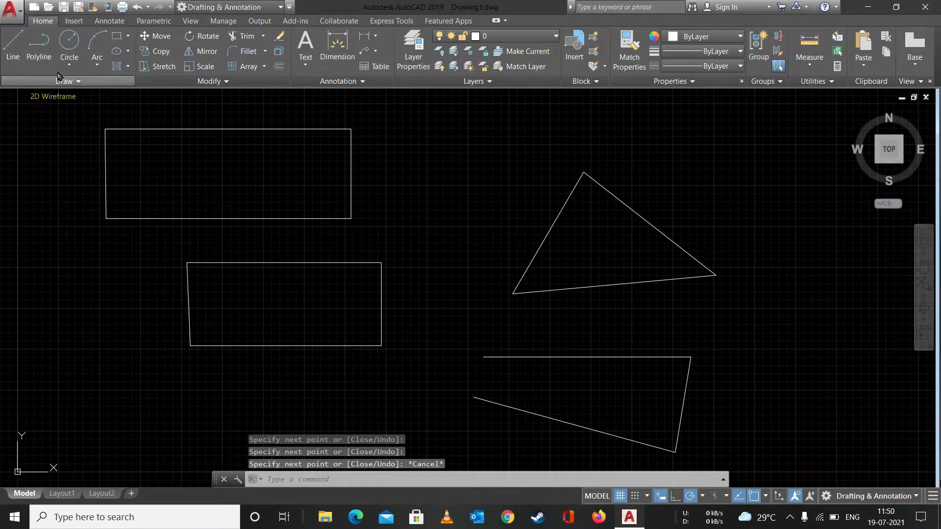
Draw two vertical lines across the larger rectangle from its upper to its lower edge, dividing it into three compartments.
left_click(13, 44)
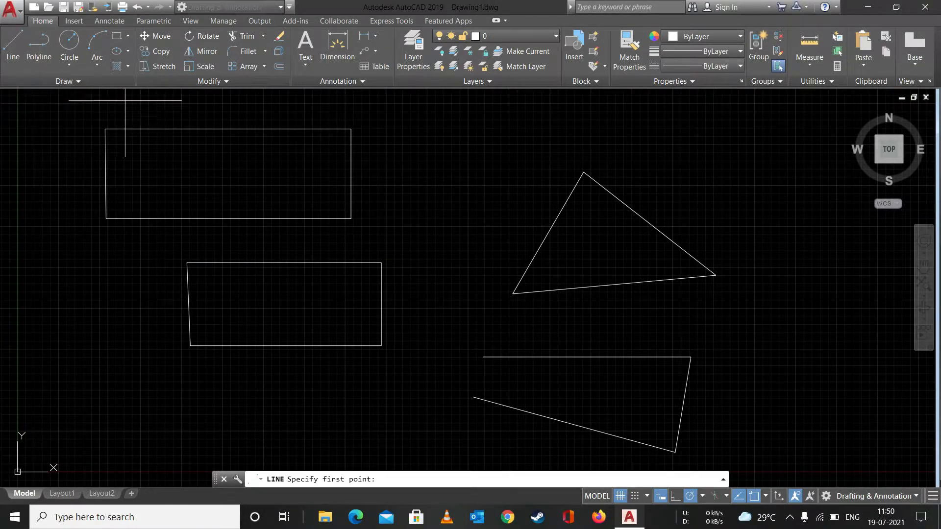
left_click(165, 128)
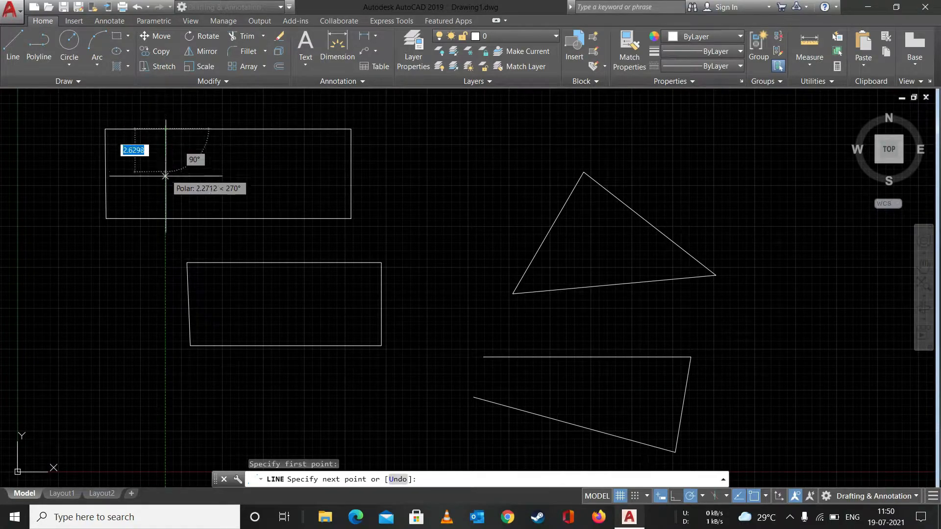
left_click(165, 218)
key("Escape")
left_click(17, 48)
left_click(259, 130)
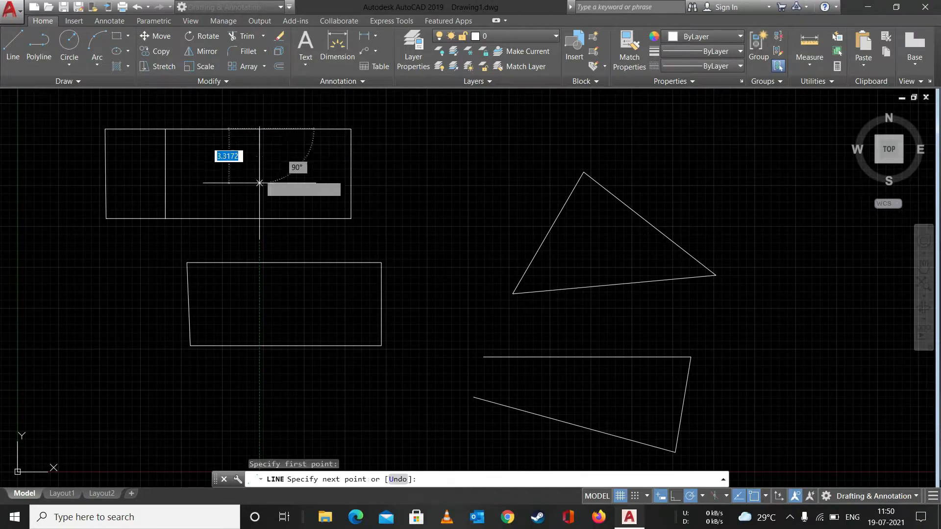
left_click(258, 218)
key("Escape")
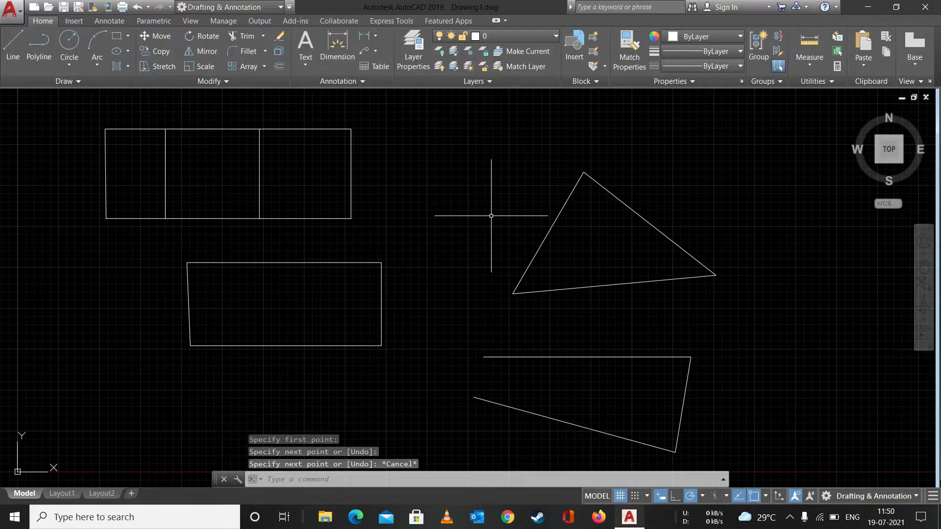
Start the Hatch command and examine the full range of available hatch patterns.
type("H")
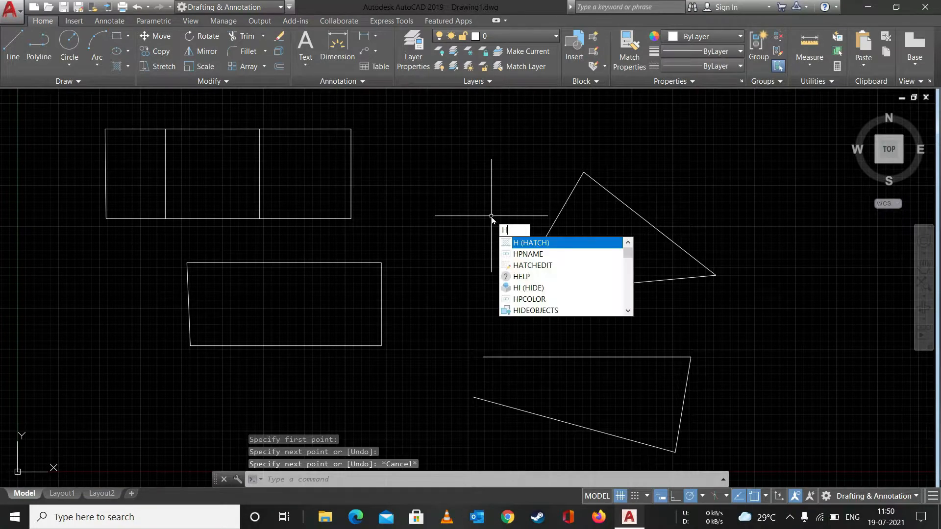
key("Return")
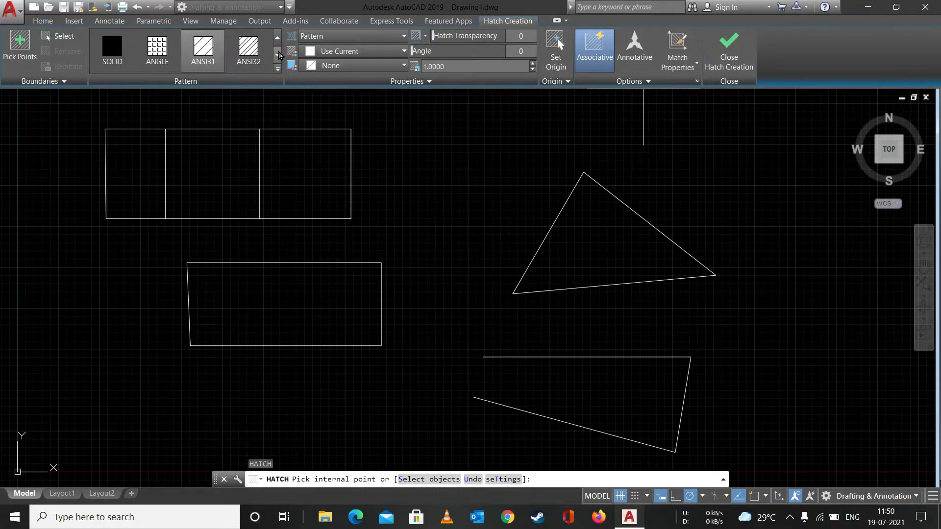
left_click(277, 55)
left_click(278, 37)
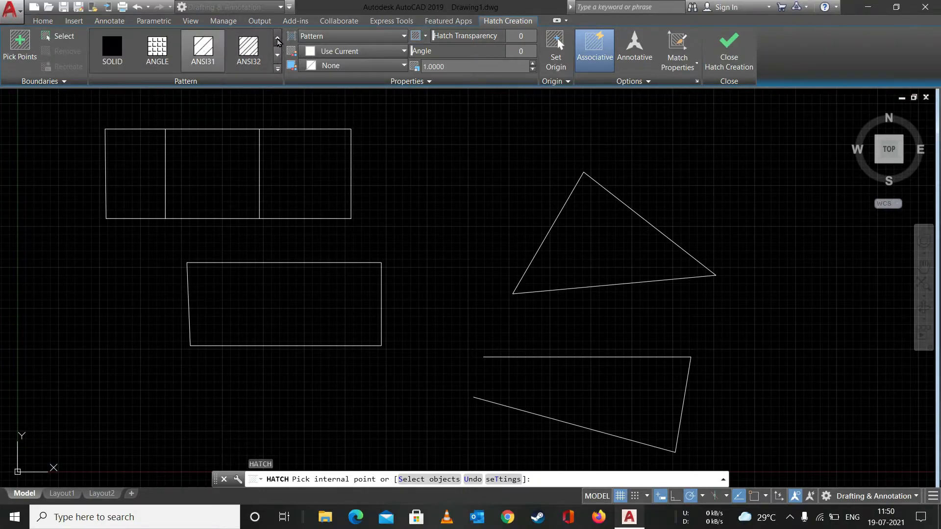
left_click(278, 69)
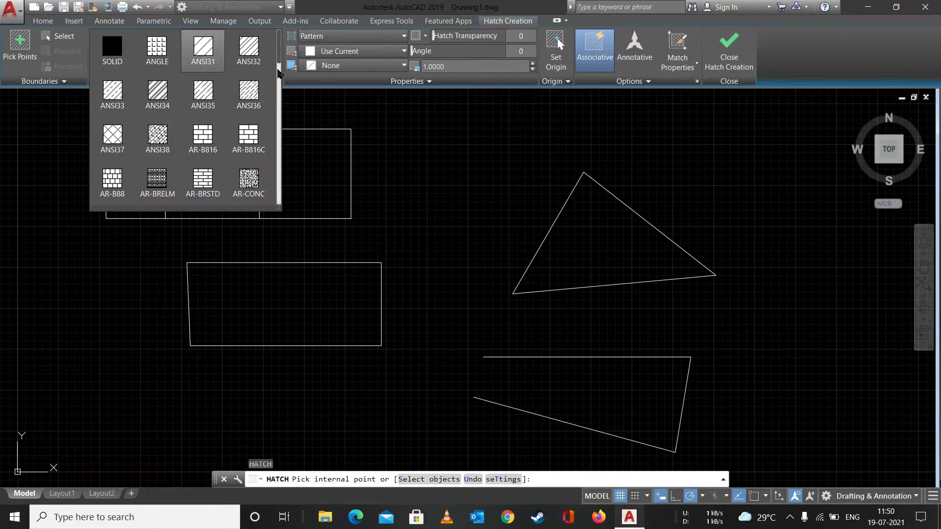
scroll(157, 136, "down", 10)
scroll(158, 136, "up", 10)
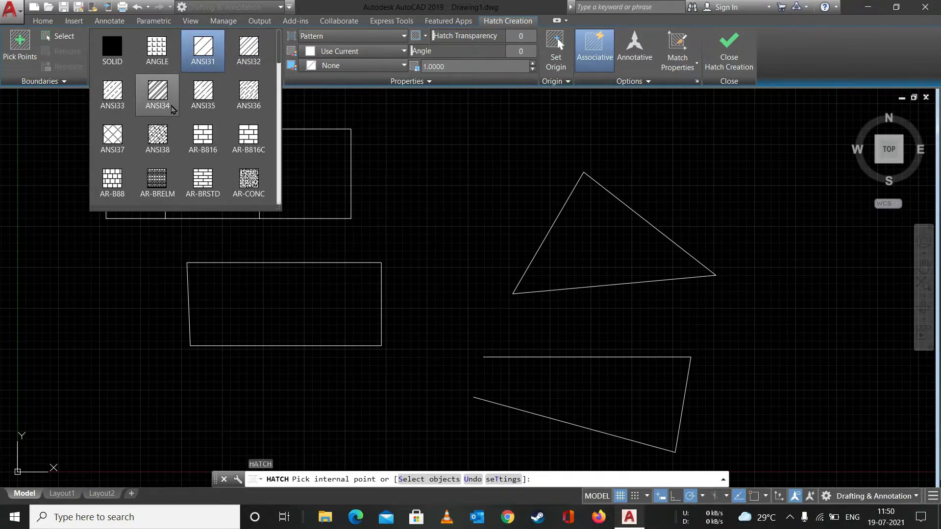
scroll(204, 144, "down", 10)
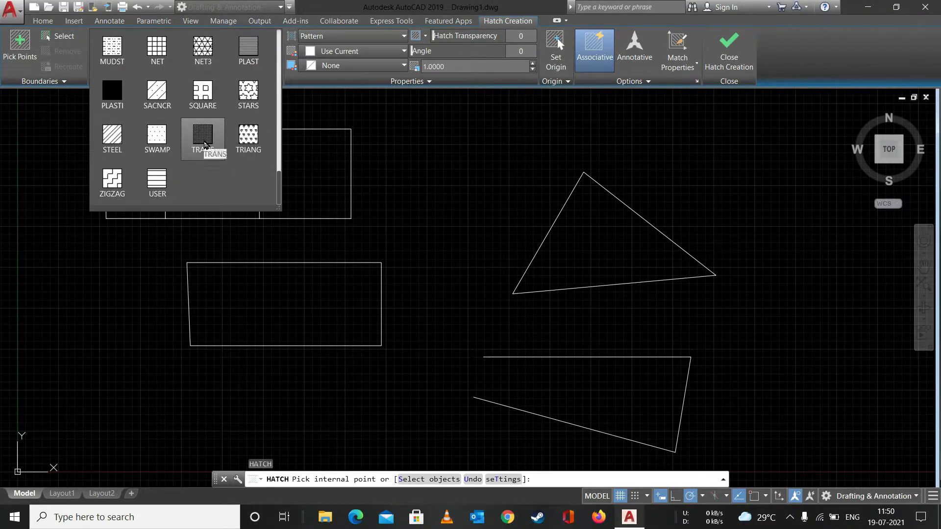
scroll(205, 143, "up", 1)
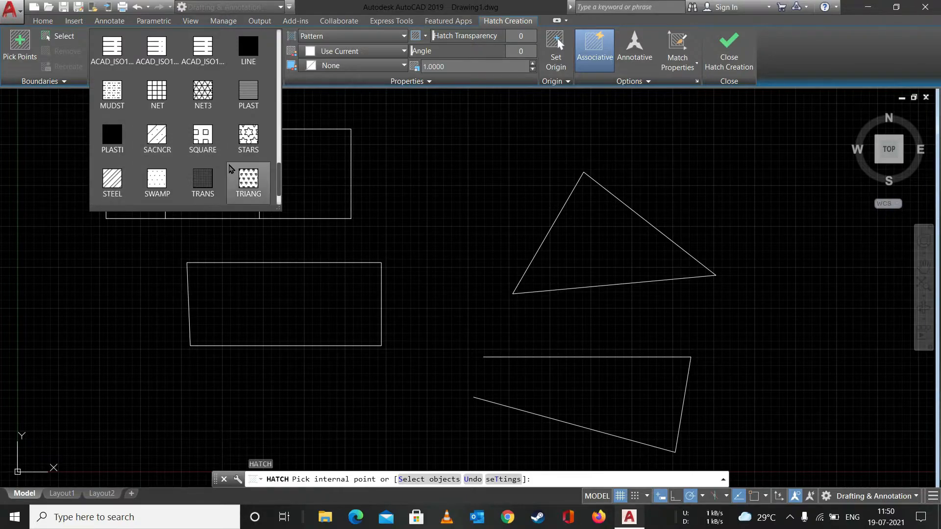
scroll(229, 166, "down", 1)
scroll(229, 166, "up", 10)
scroll(230, 168, "down", 1)
scroll(201, 108, "up", 5)
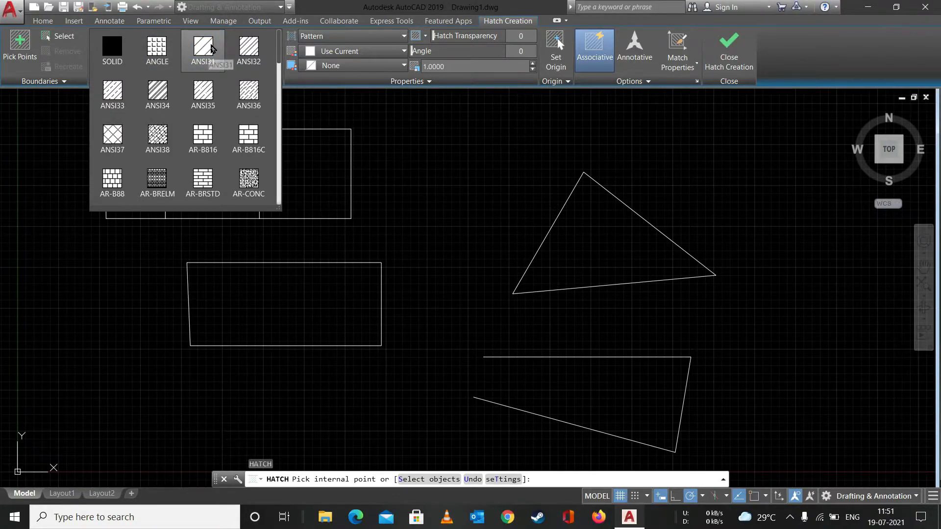
Preview the ANSI31, ANSI32 and AR-BRSTD hatch patterns over the west compartment of the divided rectangle.
left_click(204, 51)
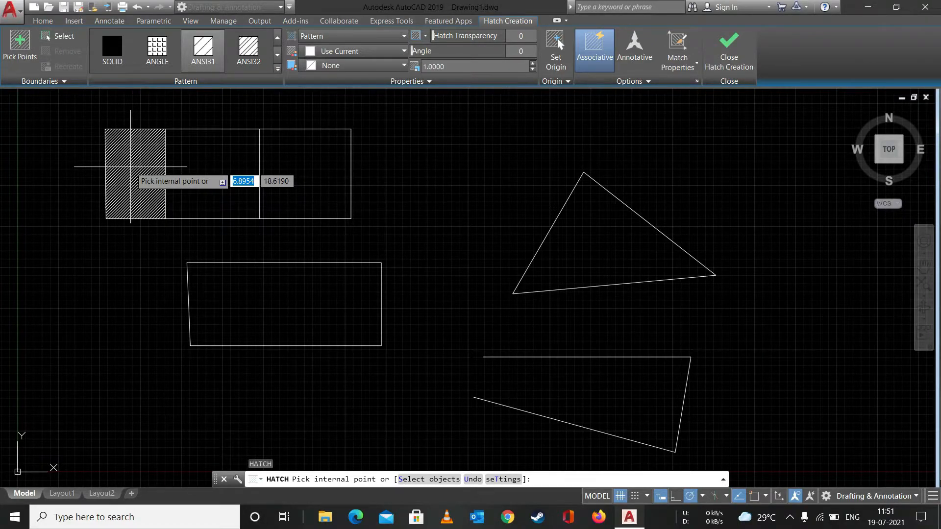
left_click(249, 51)
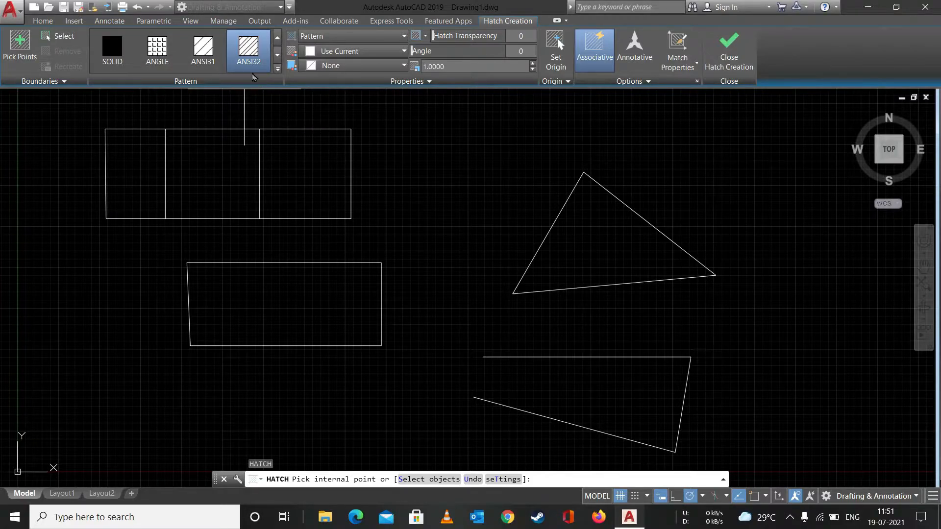
left_click(278, 69)
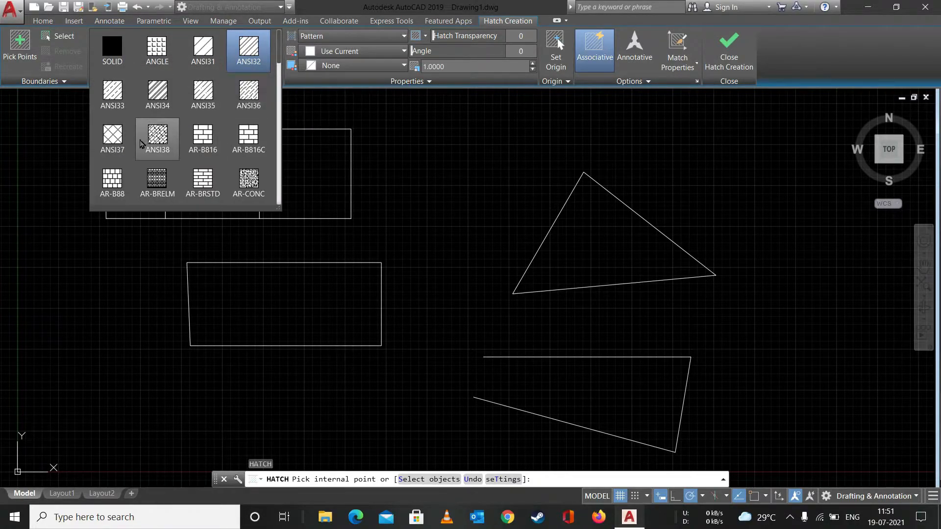
left_click(203, 181)
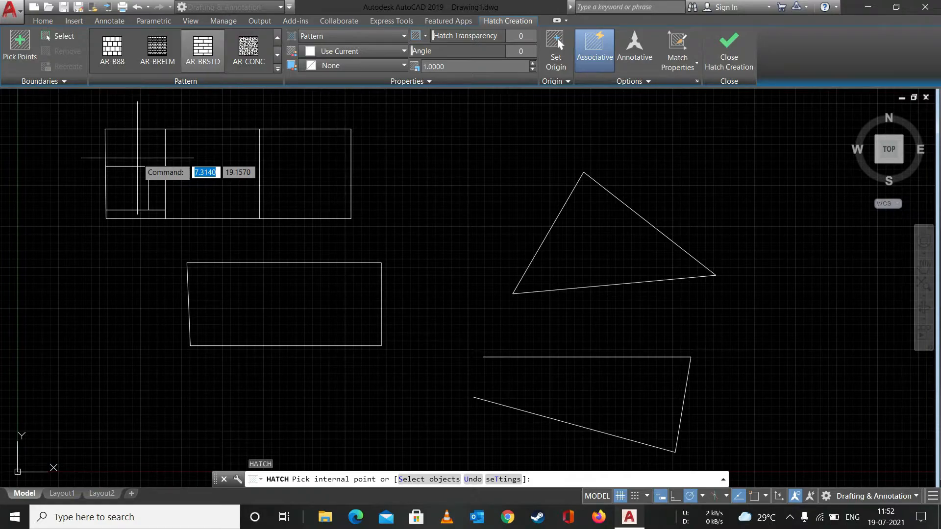
Fill the west compartment of the divided rectangle with the ANSI31 hatch pattern.
left_click(277, 69)
left_click(203, 48)
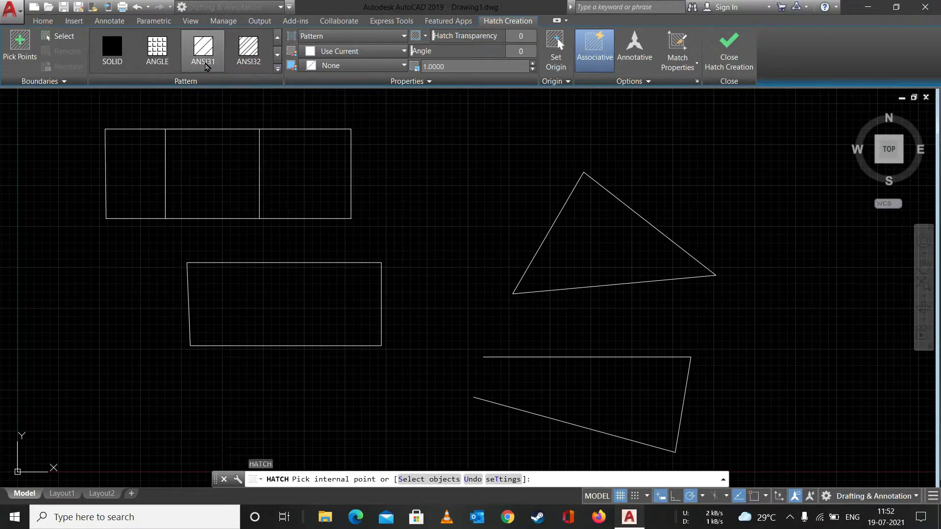
left_click(131, 177)
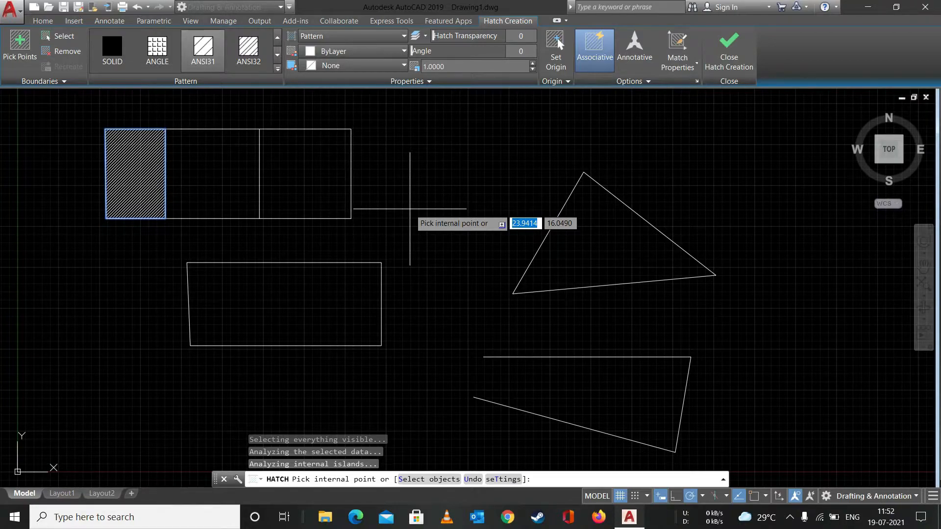
scroll(128, 160, "up", 6)
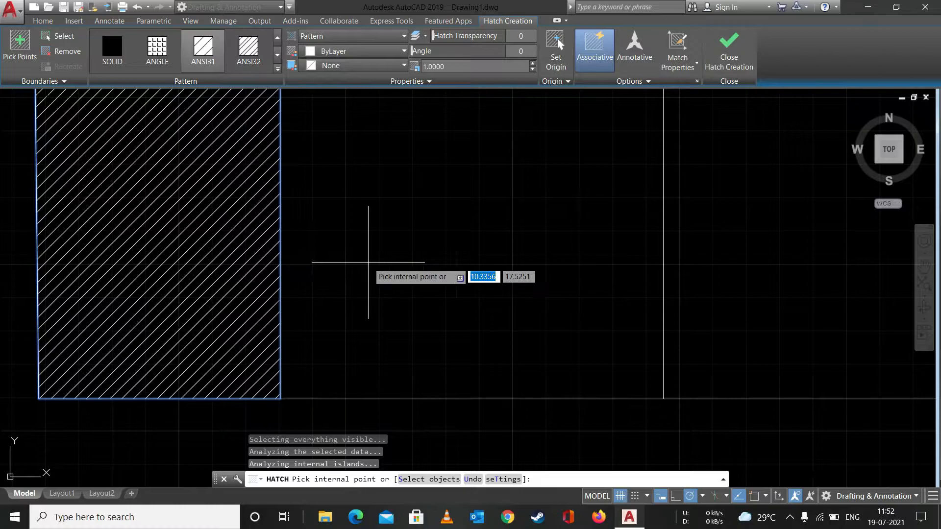
scroll(368, 262, "down", 1)
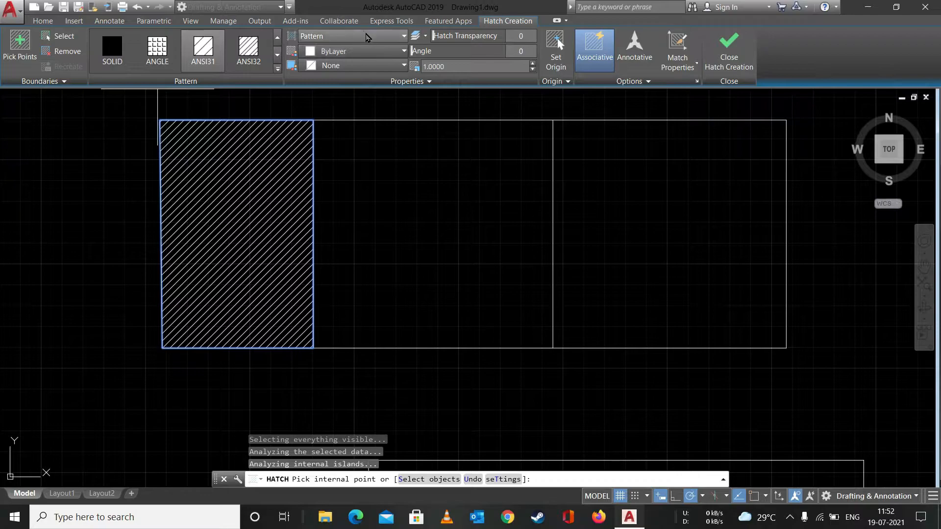
Try the Gradient and Solid hatch types on the west compartment's fill, ending back on the Pattern type.
left_click(340, 36)
left_click(332, 65)
left_click(352, 37)
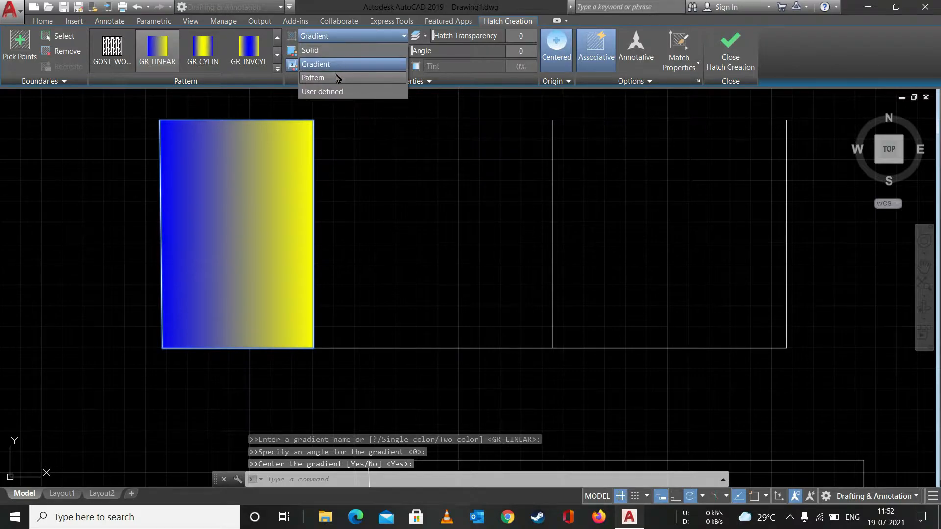
left_click(338, 77)
left_click(342, 36)
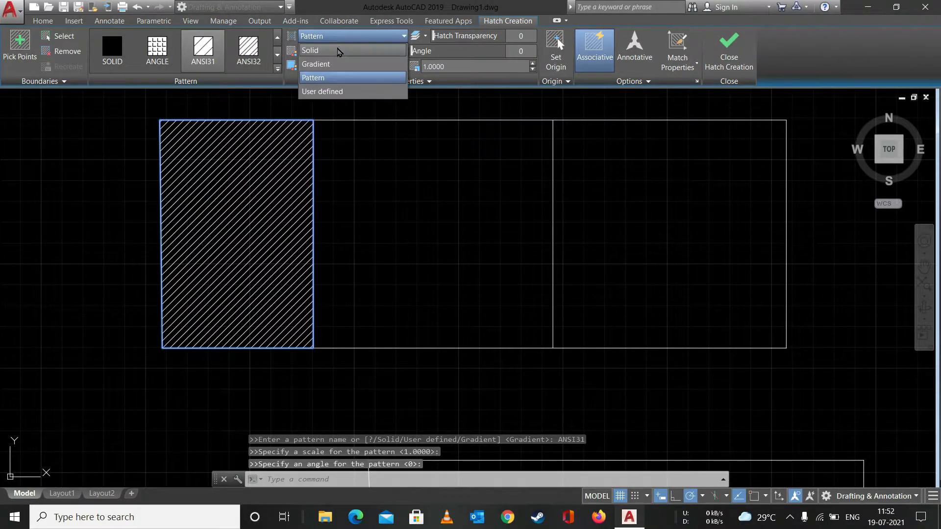
left_click(342, 46)
left_click(342, 36)
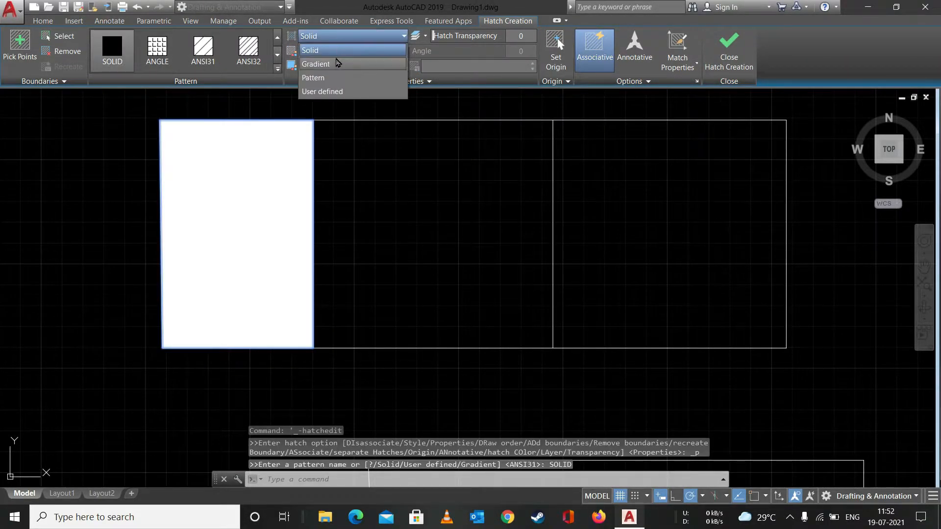
left_click(335, 65)
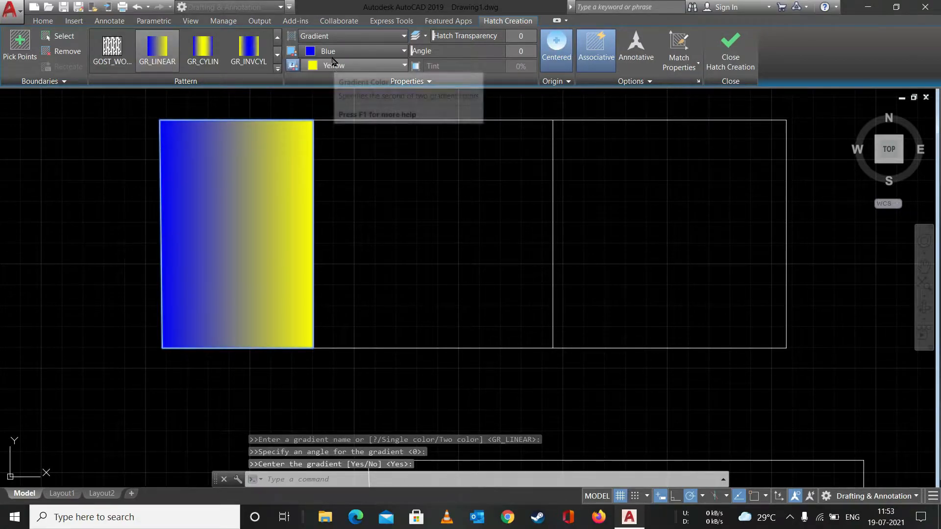
left_click(343, 36)
left_click(327, 79)
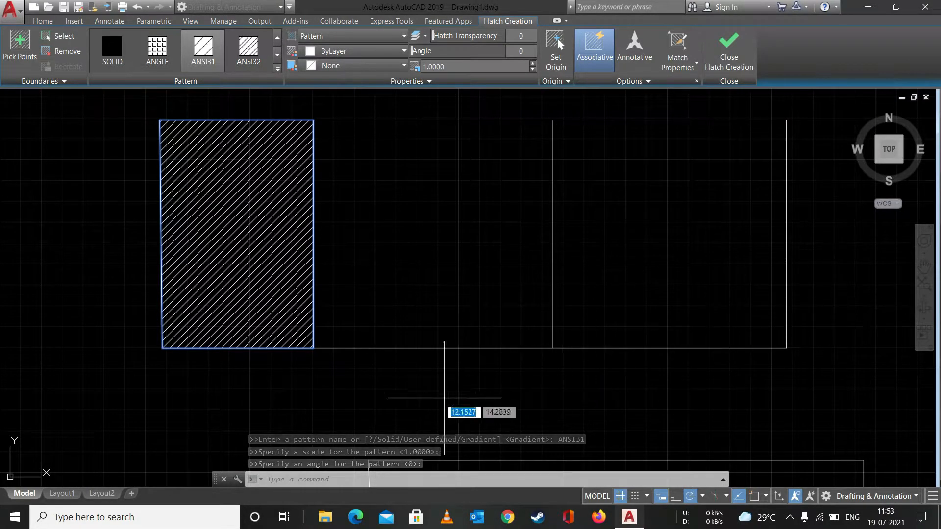
Give the west compartment's hatch the red colour 237,31,36, a white 255,255,255 background and a transparency of 13.
left_click(356, 52)
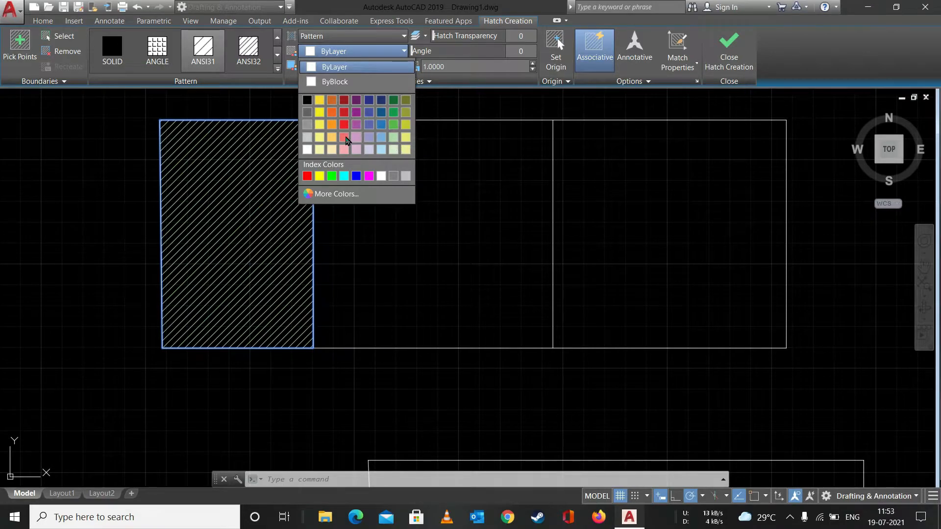
left_click(344, 125)
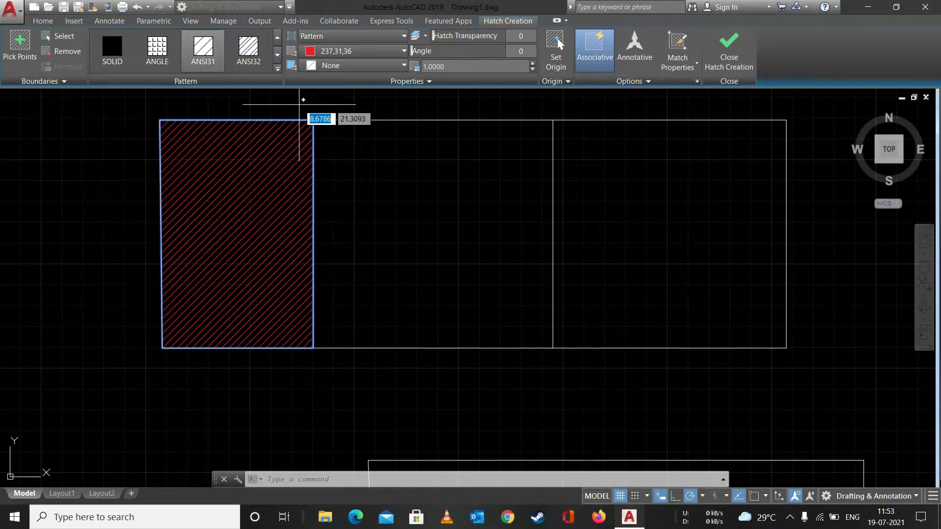
left_click(365, 66)
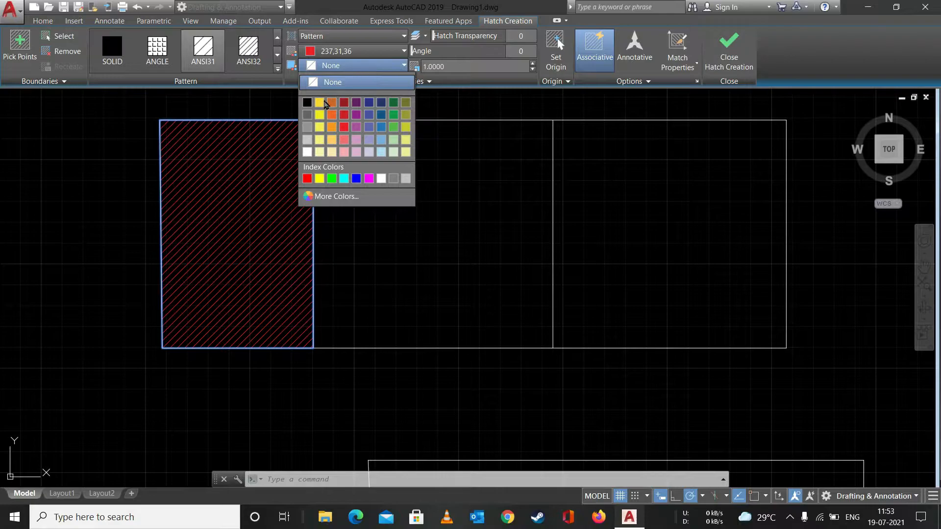
left_click(307, 152)
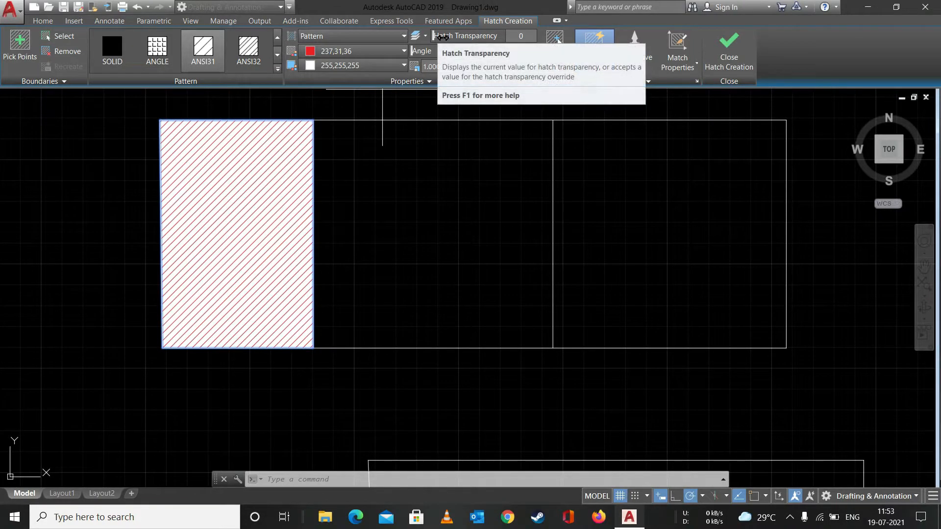
mouse_move(442, 38)
left_mouse_down()
mouse_move(622, 39)
mouse_move(483, 39)
mouse_move(504, 39)
left_mouse_up()
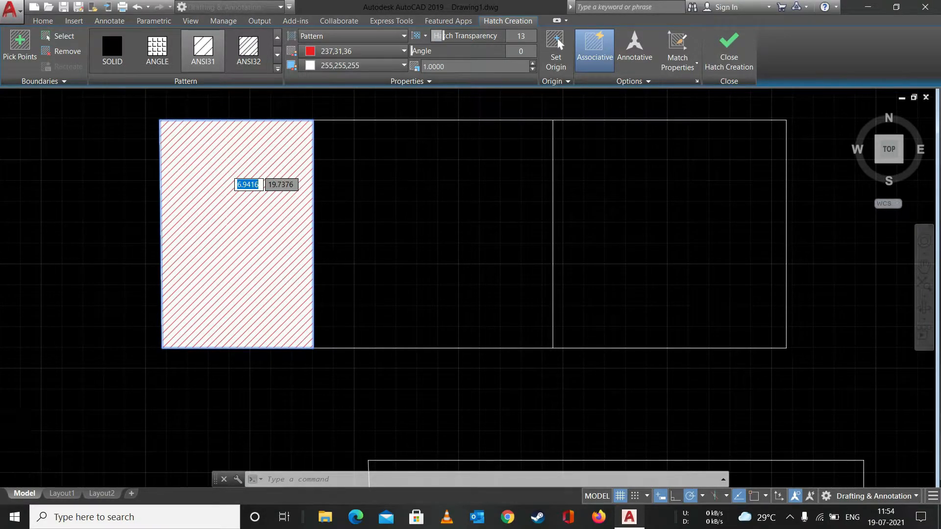
Try hatch angles of 45 and 60 on the west compartment, ending with the angle reset to 0.
scroll(227, 169, "up", 2)
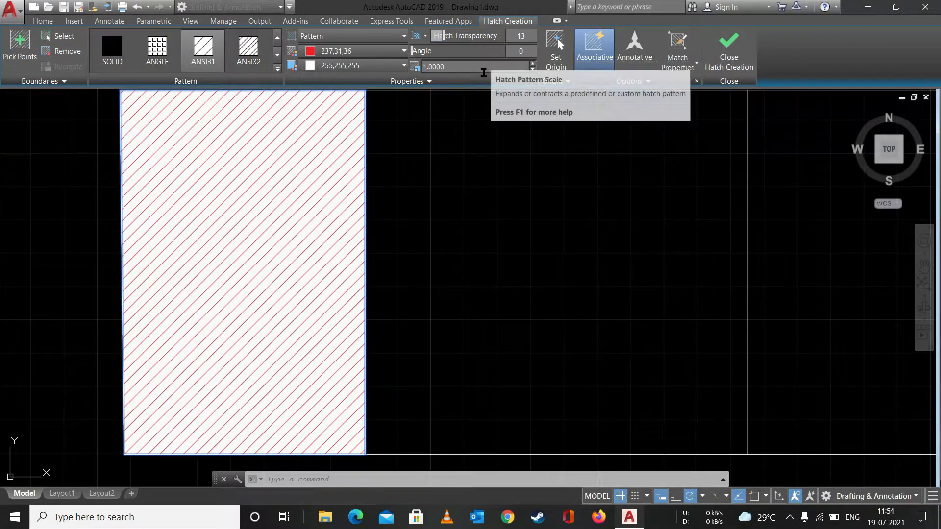
left_click(520, 50)
type("45")
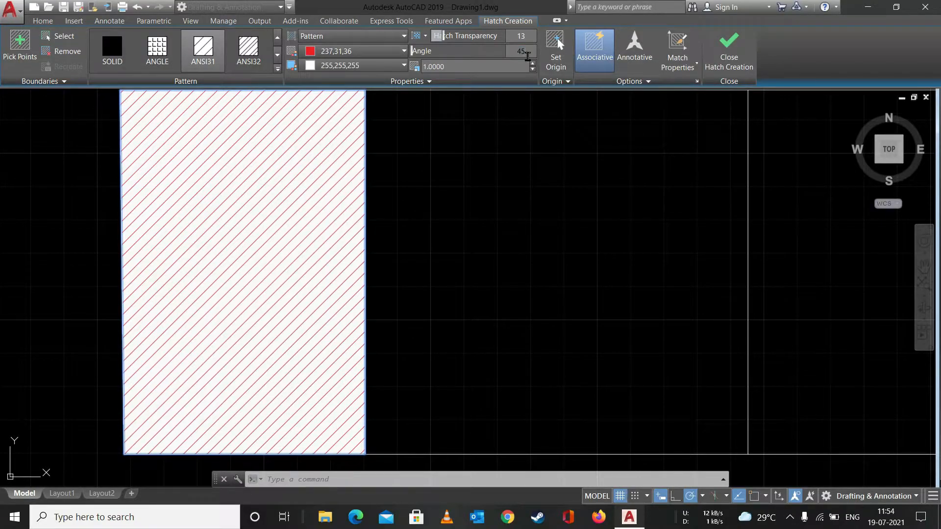
key("Return")
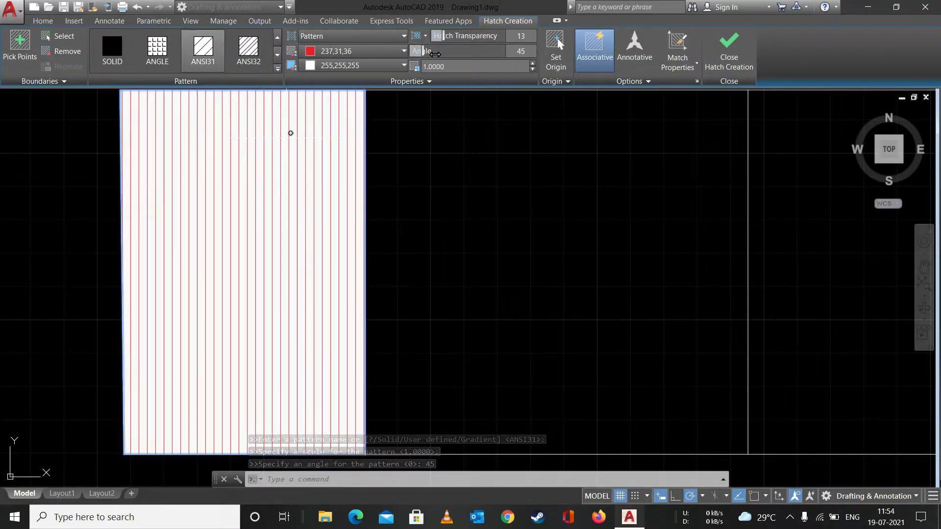
mouse_move(432, 51)
left_mouse_down()
mouse_move(512, 51)
mouse_move(443, 53)
left_mouse_up()
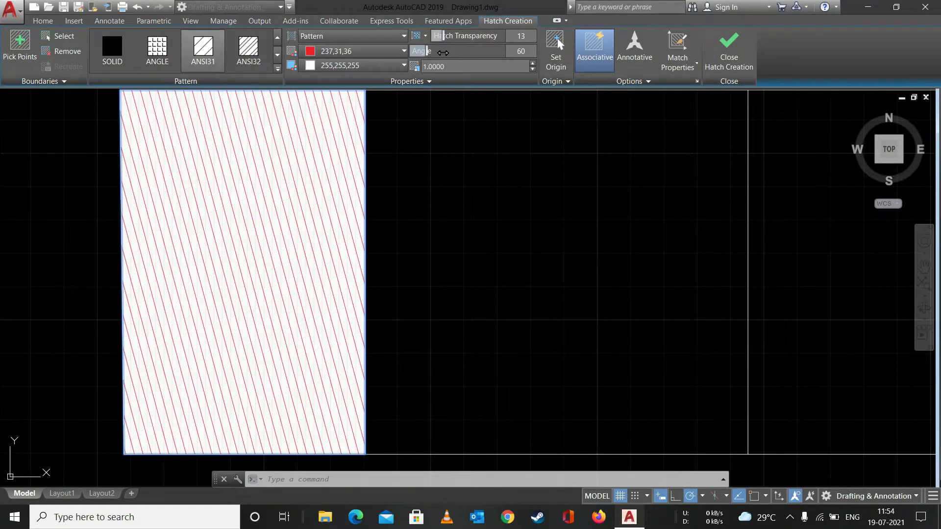
double_click(522, 52)
type("0")
key("Return")
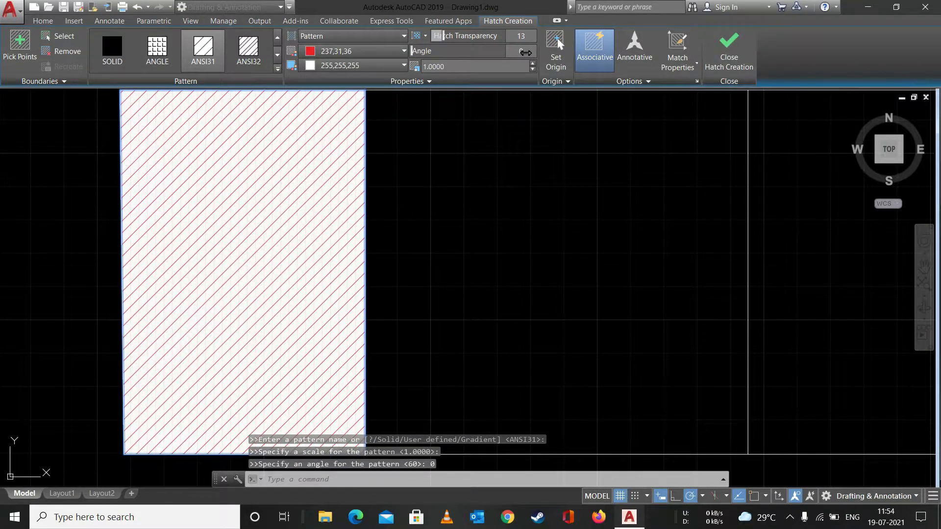
Try a hatch pattern scale of 10 on the west compartment, then reduce it to 5.
left_click(464, 72)
type("10")
key("Return")
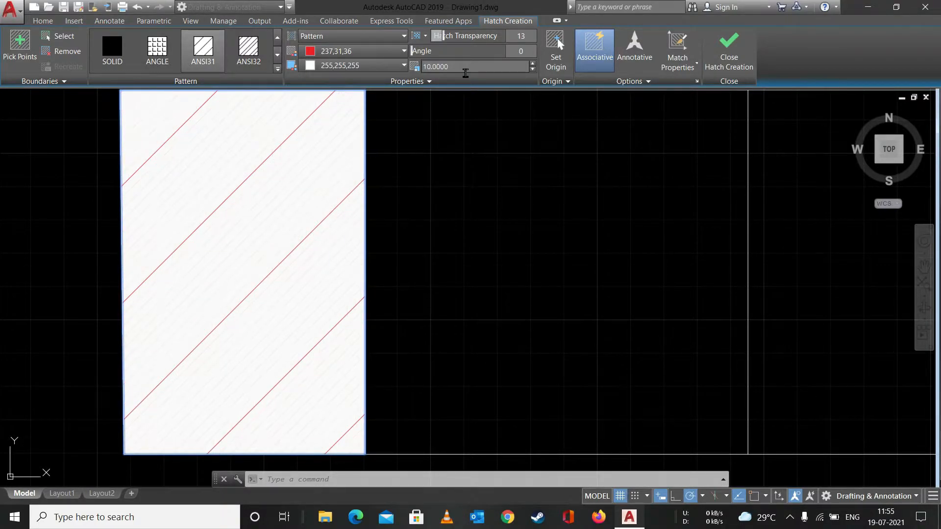
left_click(465, 73)
type("5")
key("Return")
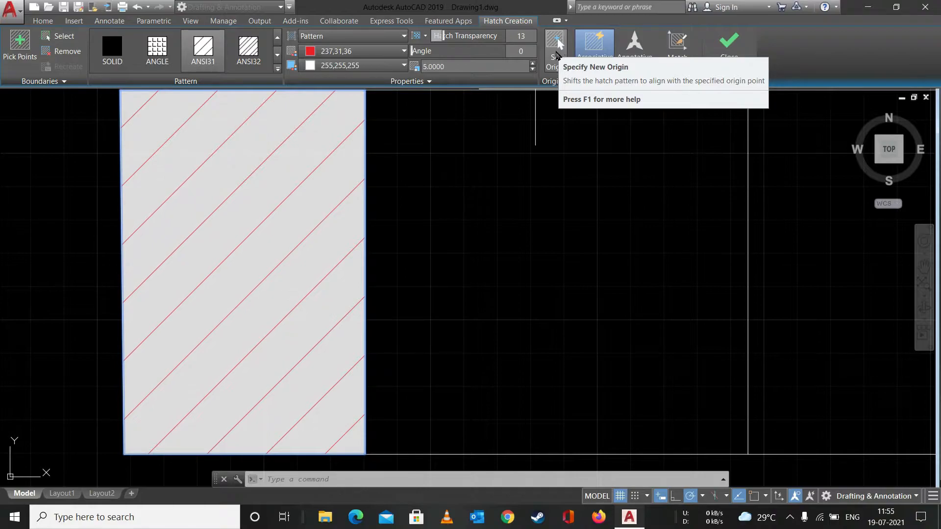
Set the hatch origin at the west compartment's lower-left corner and leave the Hatch command.
left_click(558, 49)
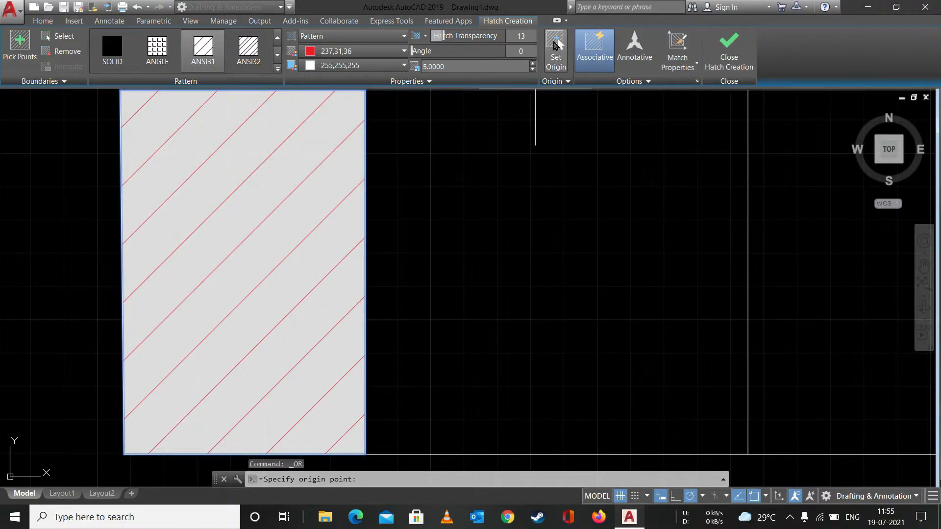
left_click(124, 454)
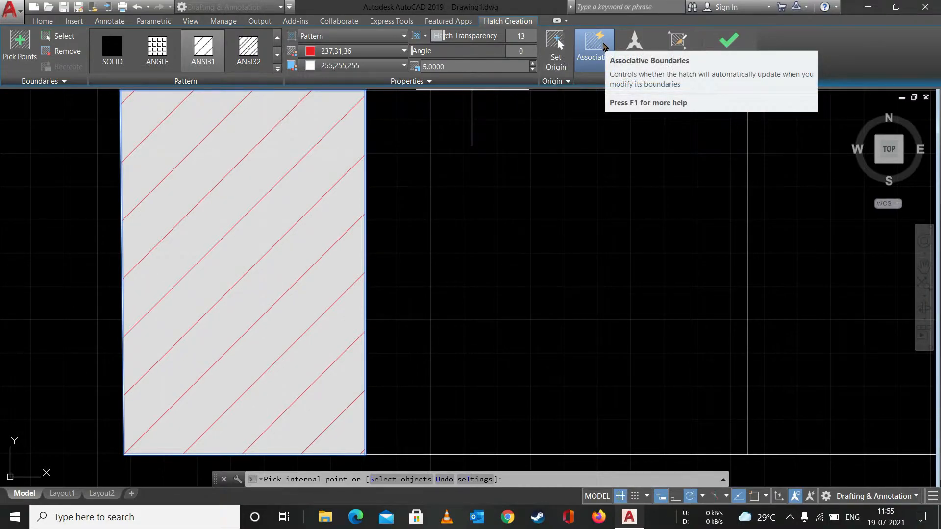
scroll(478, 314, "down", 4)
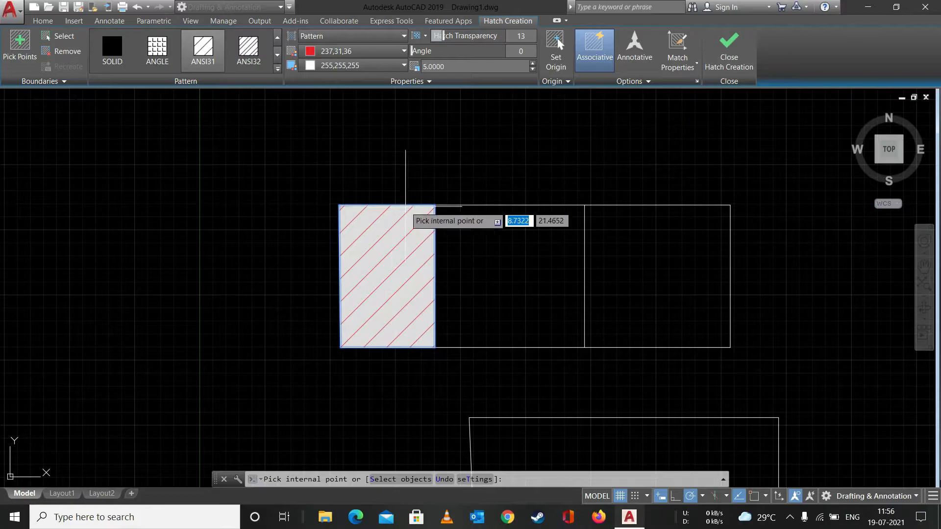
left_click(377, 281)
key("Return")
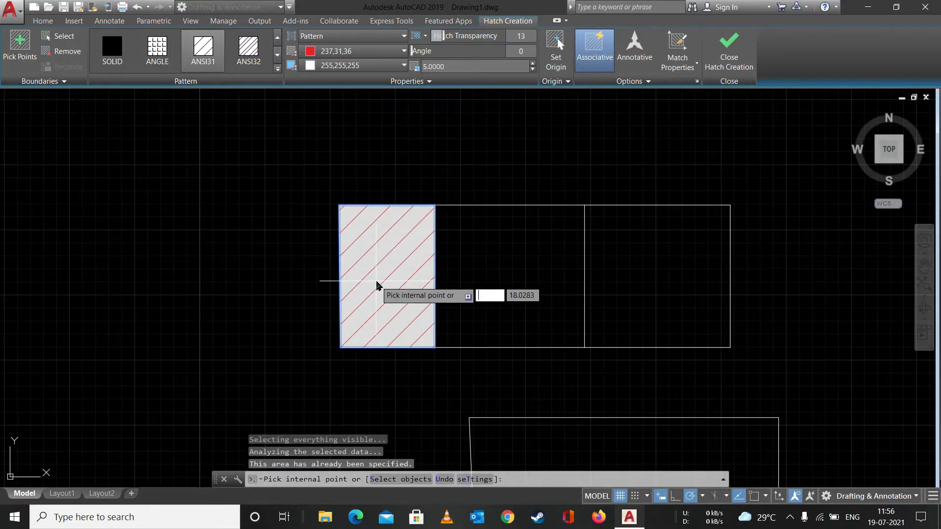
key("Escape")
left_click(377, 281)
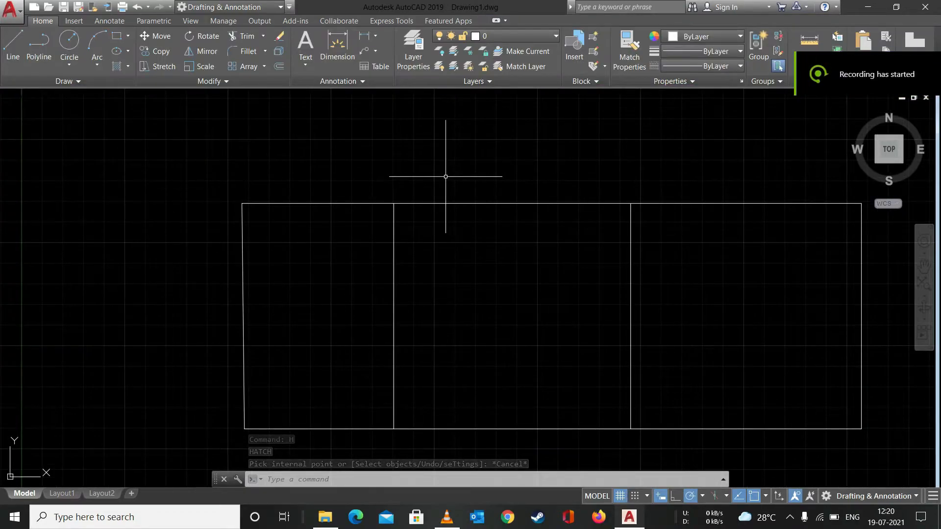
Hatch the west compartment with the red ANSI31 pattern on a white background at scale 1.5.
type("H")
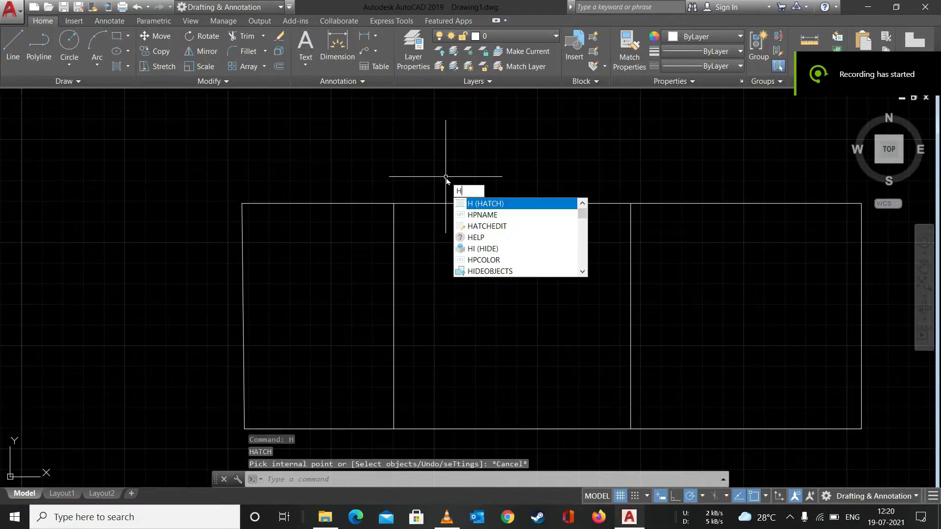
key("Return")
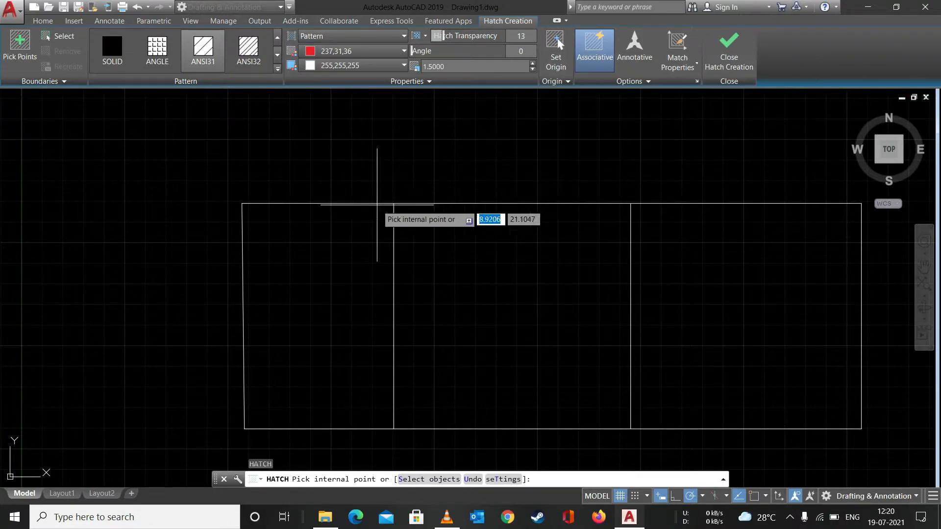
left_click(306, 300)
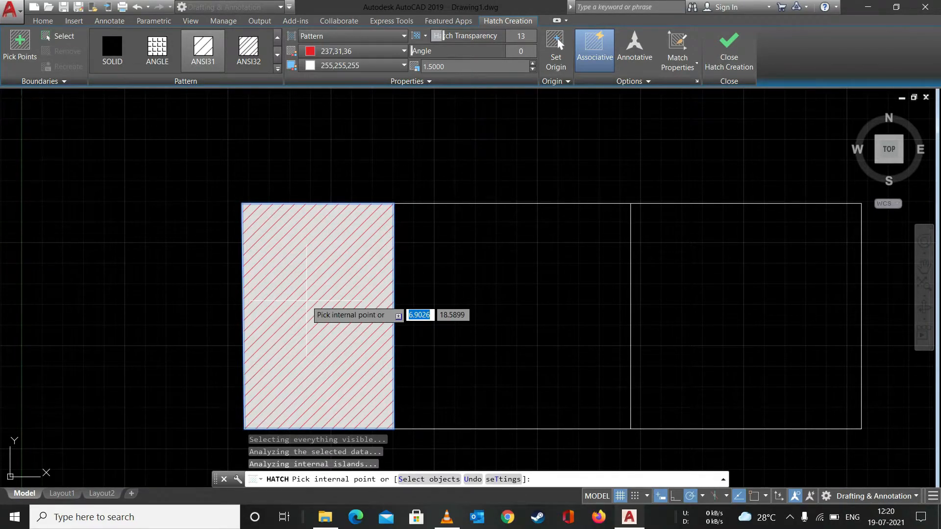
left_click(730, 59)
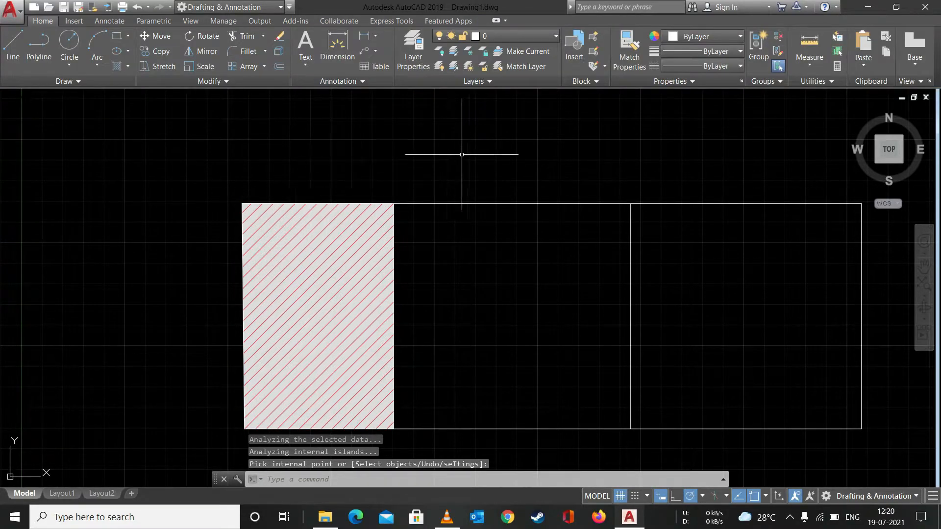
Hatch the east compartment with the red ANSI31 pattern on a white background, with the Associative option turned off.
type("h")
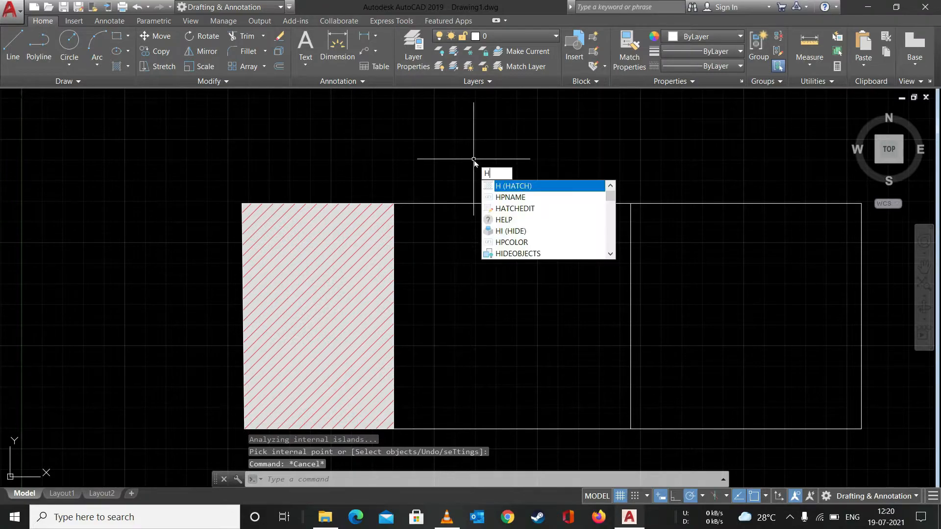
key("Return")
left_click(598, 52)
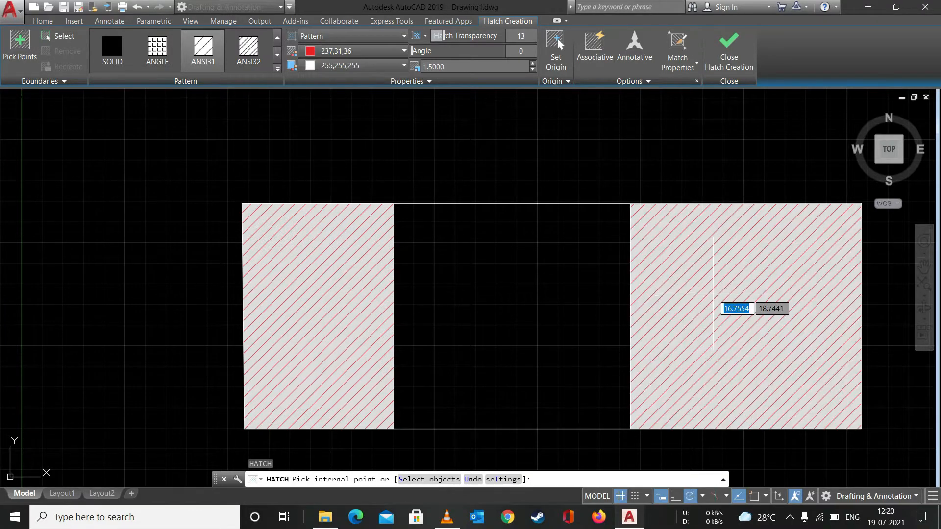
left_click(712, 295)
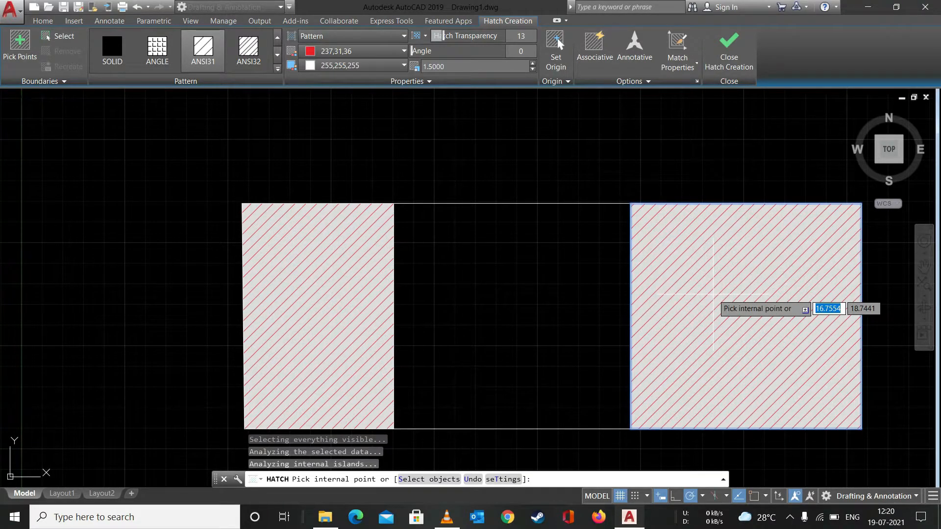
left_click(727, 49)
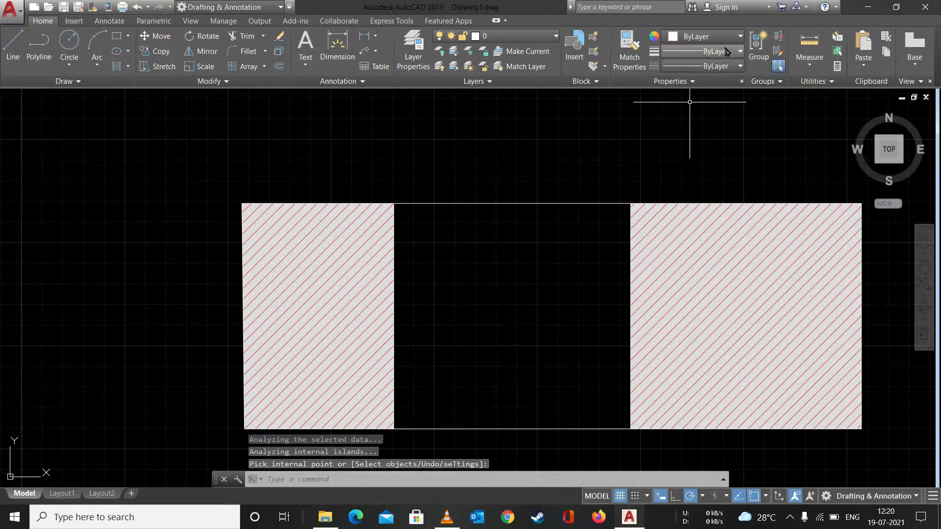
Inspect the centre grip options of the associative hatch in the west compartment, leaving the hatch deselected.
left_click(339, 277)
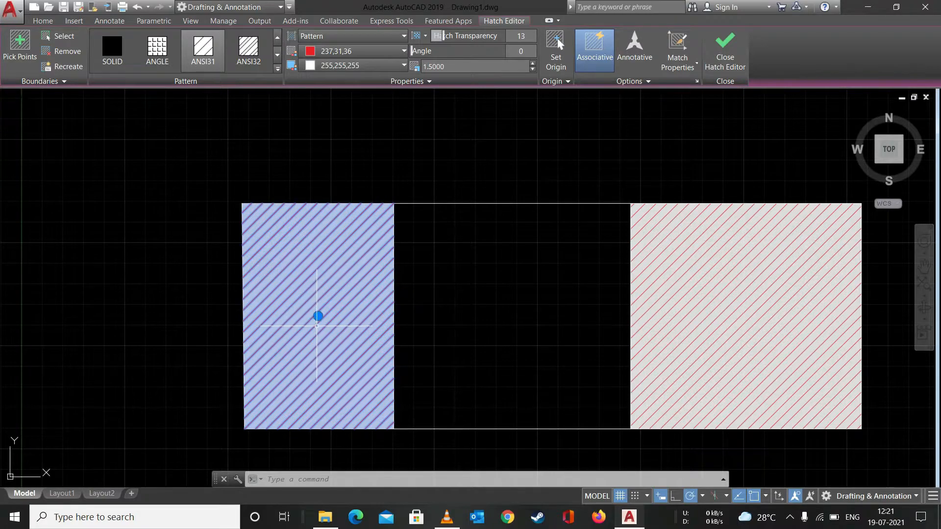
mouse_move(318, 316)
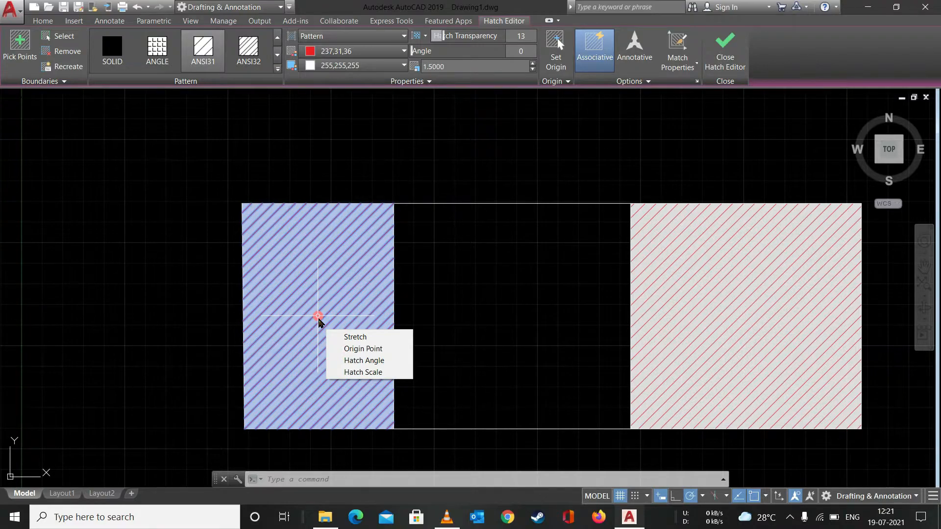
key("Escape")
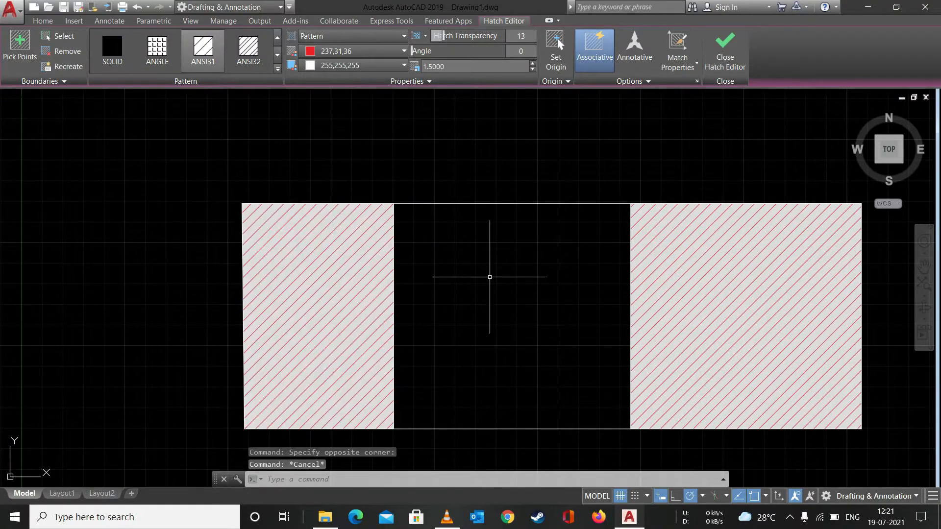
key("Escape")
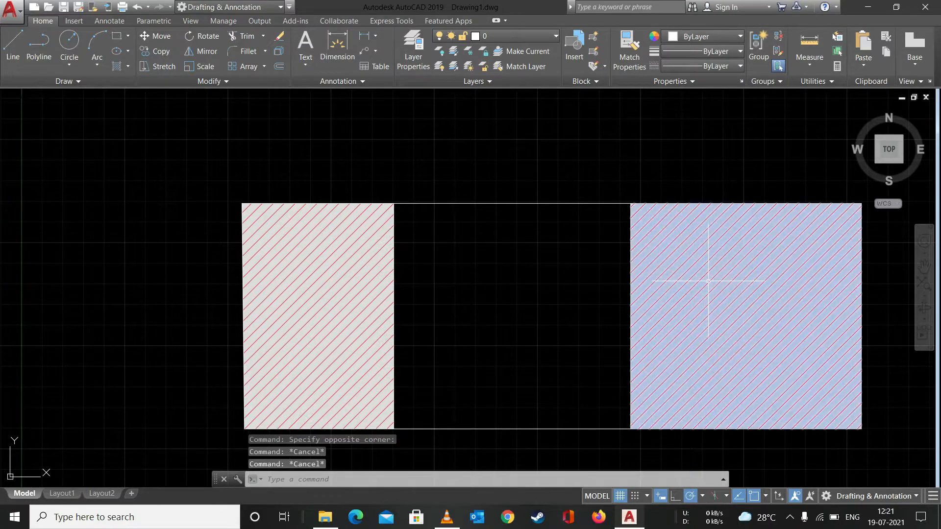
Stretch the east edge of the non-associative hatch outward past its boundary line.
left_click(708, 282)
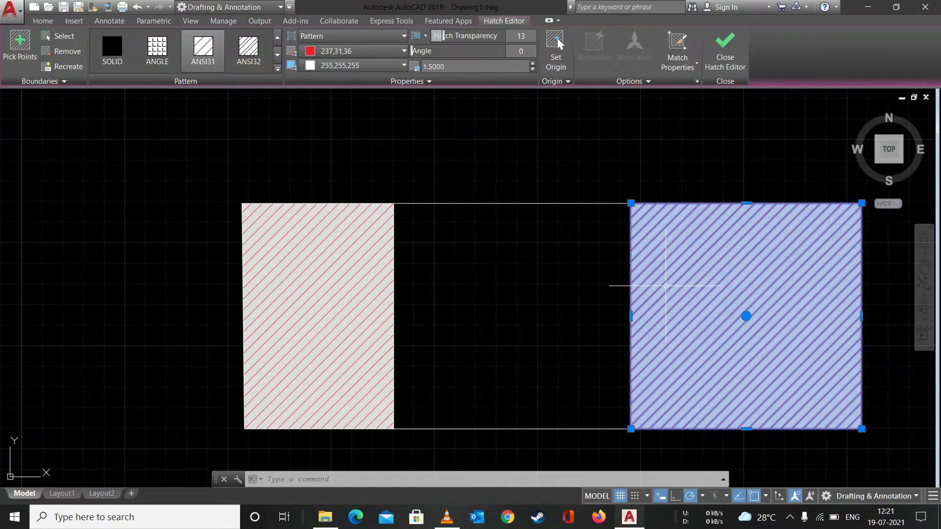
mouse_move(749, 285)
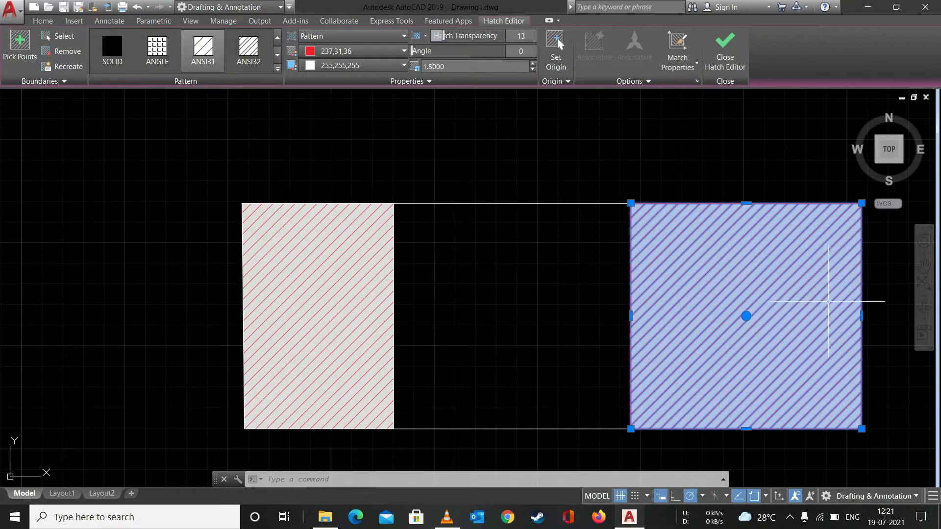
left_click(861, 315)
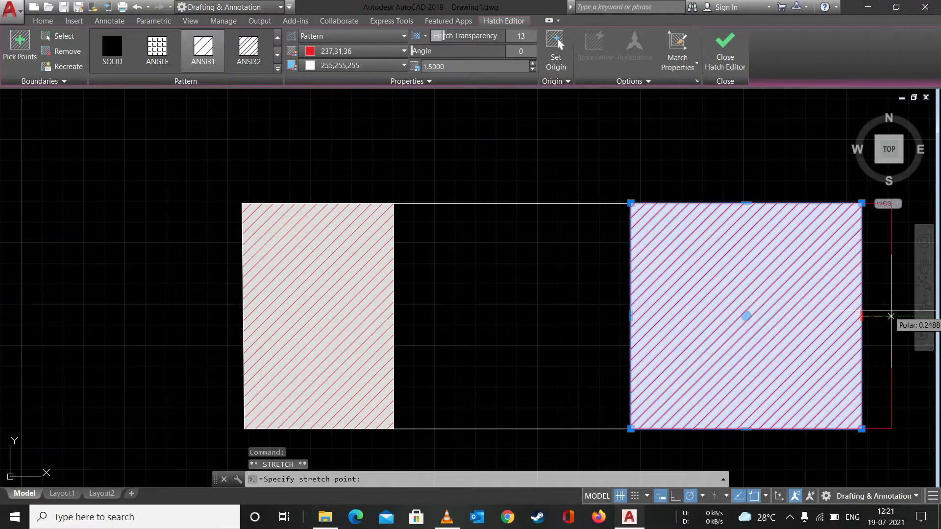
left_click(902, 310)
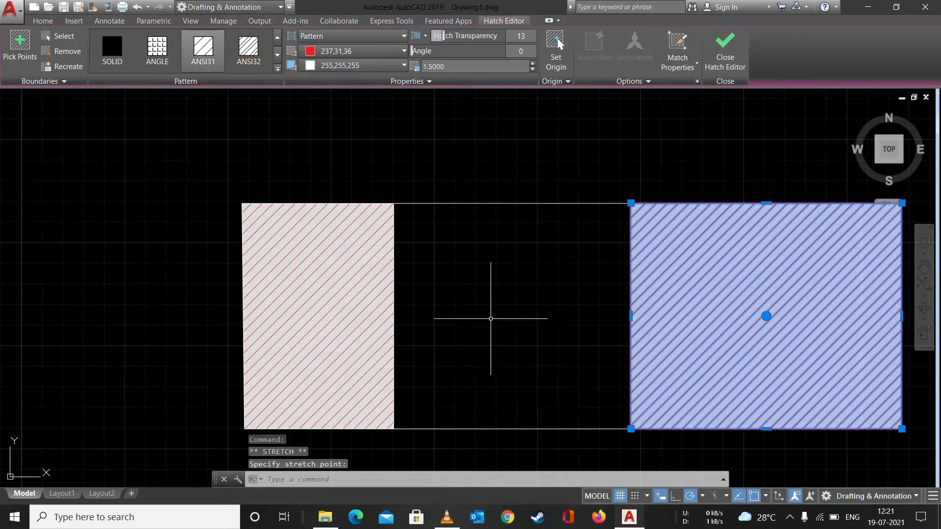
Stretch the west compartment's outer boundary line westward with both its line and hatch selected, and clear the selection.
left_click(338, 335)
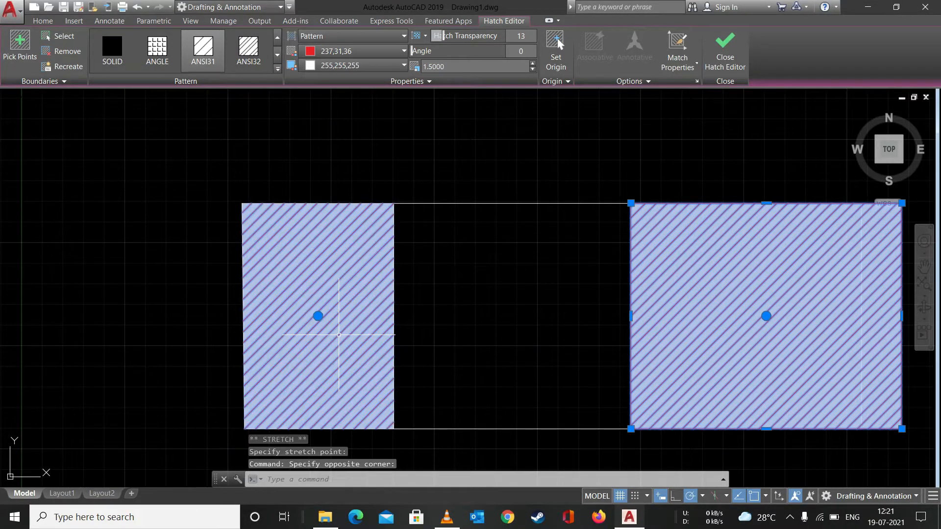
left_click(241, 313)
left_click(243, 316)
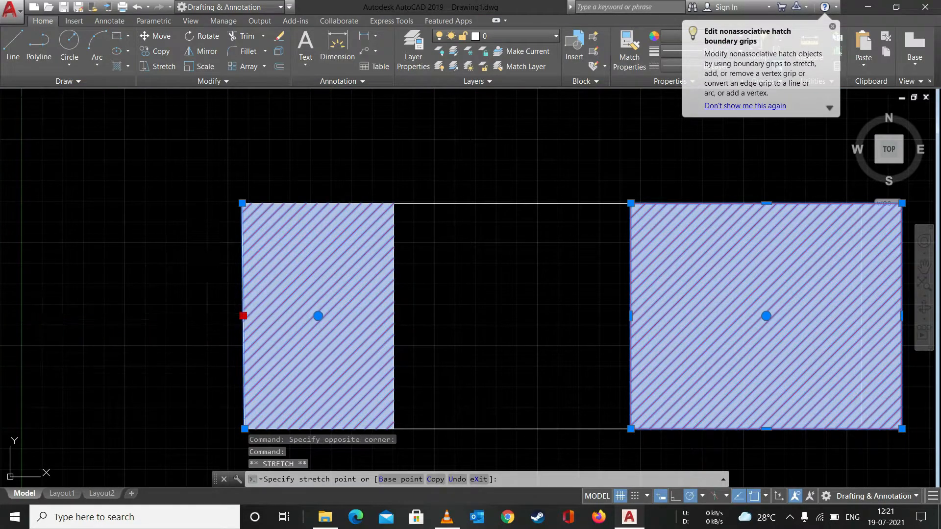
left_click(200, 316)
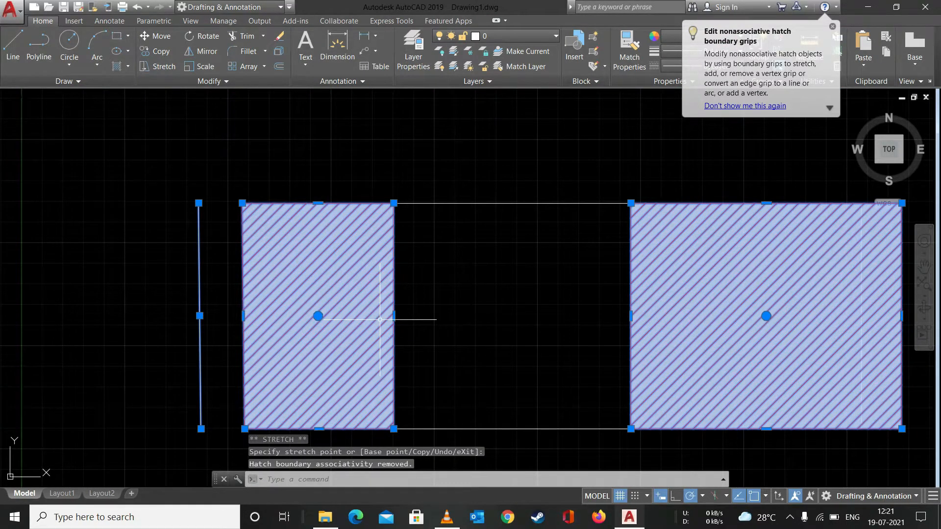
key("Escape")
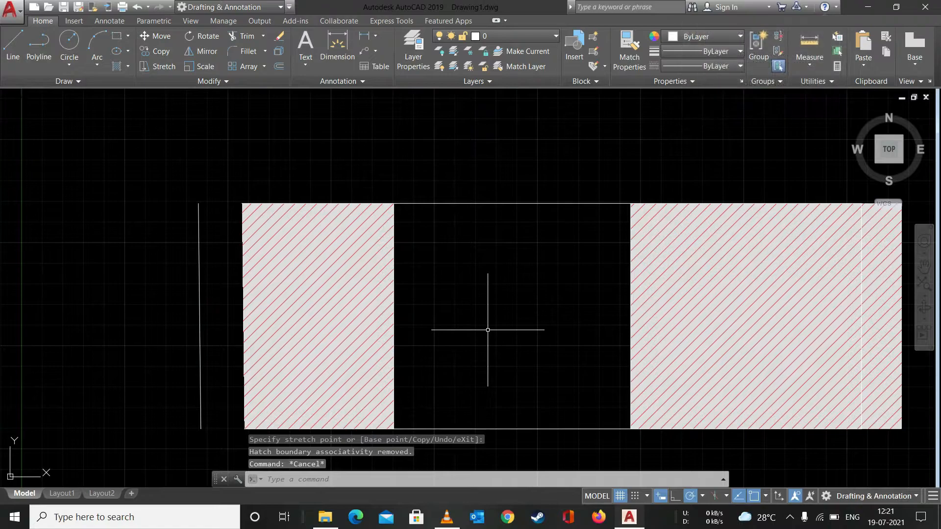
Undo the grip stretches and both compartment hatches.
key("ctrl+z")
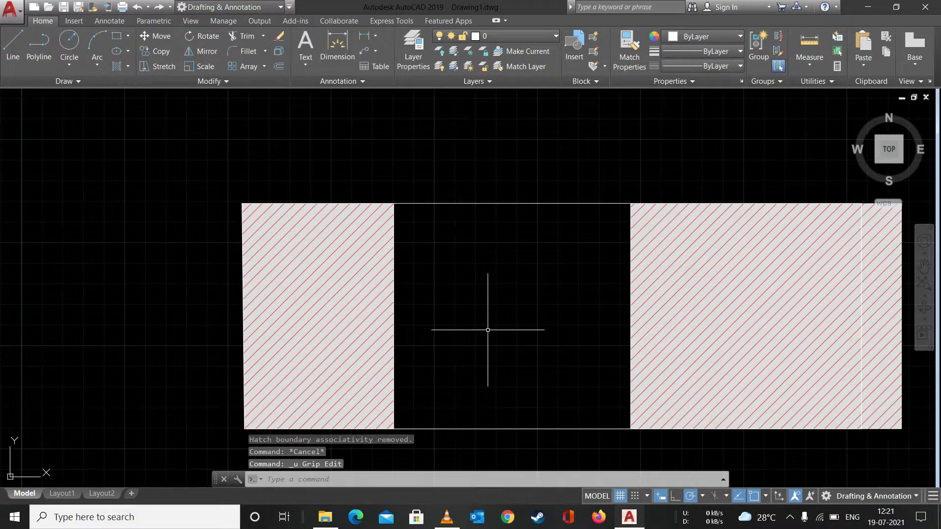
left_click(342, 329)
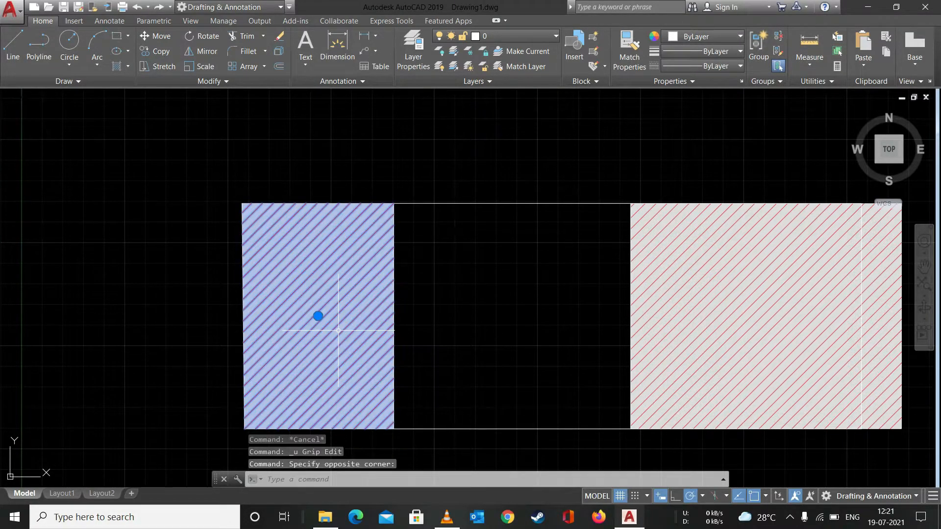
key("ctrl+z")
key("ctrl+z")
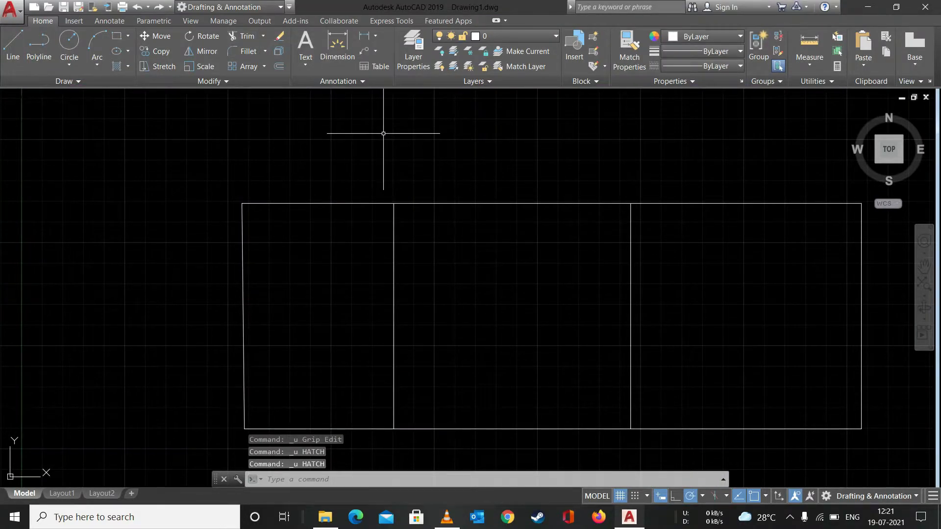
Hatch the west compartment with the red ANSI31 pattern by picking a point inside it, keeping the Associative option on.
type("h")
key("Return")
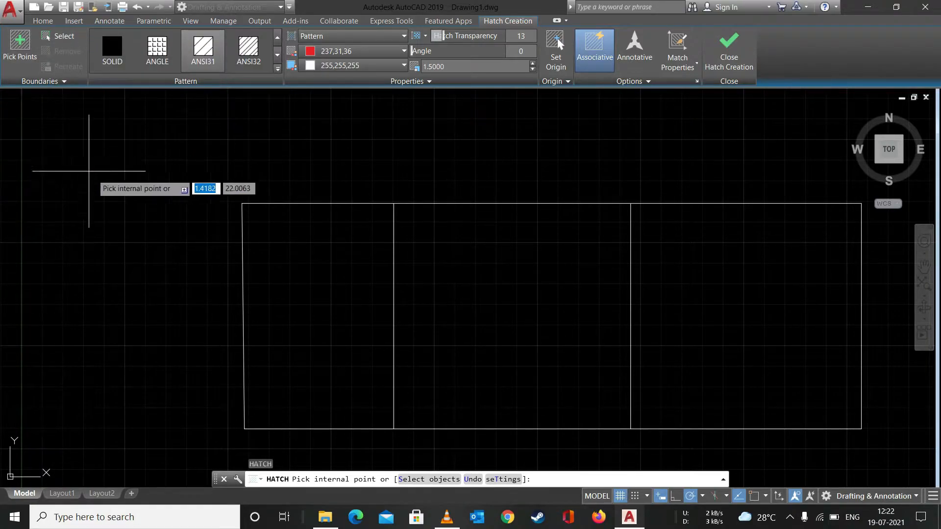
left_click(20, 47)
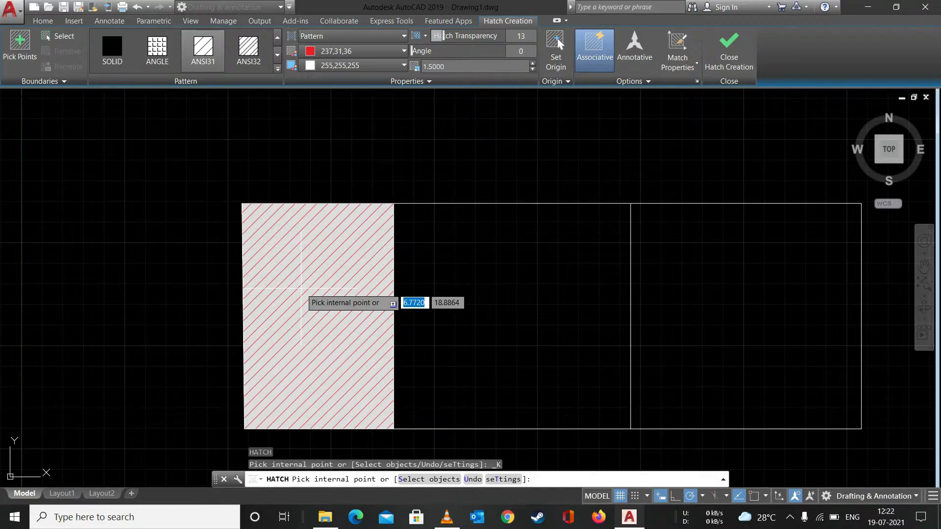
left_click(301, 289)
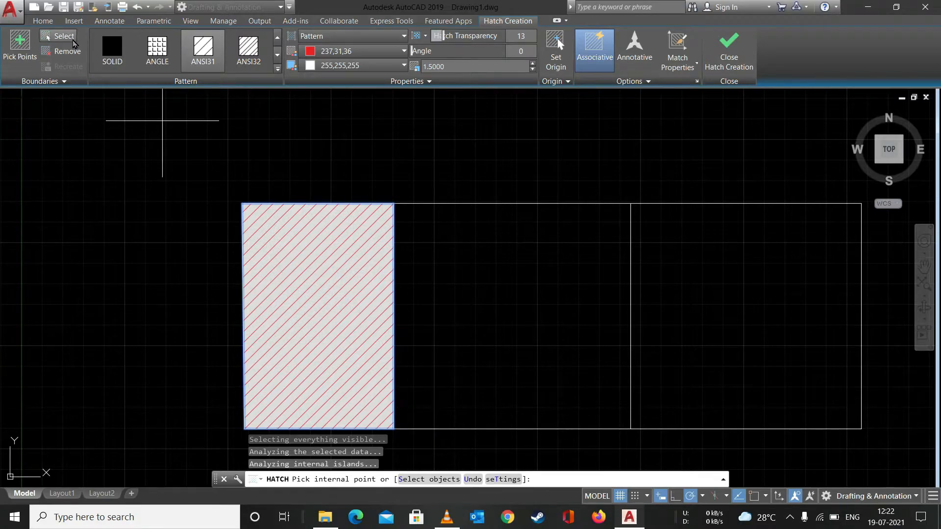
Hatch the separate quadrilateral south of the compartments by selecting its four edge lines as boundary objects.
left_click(73, 40)
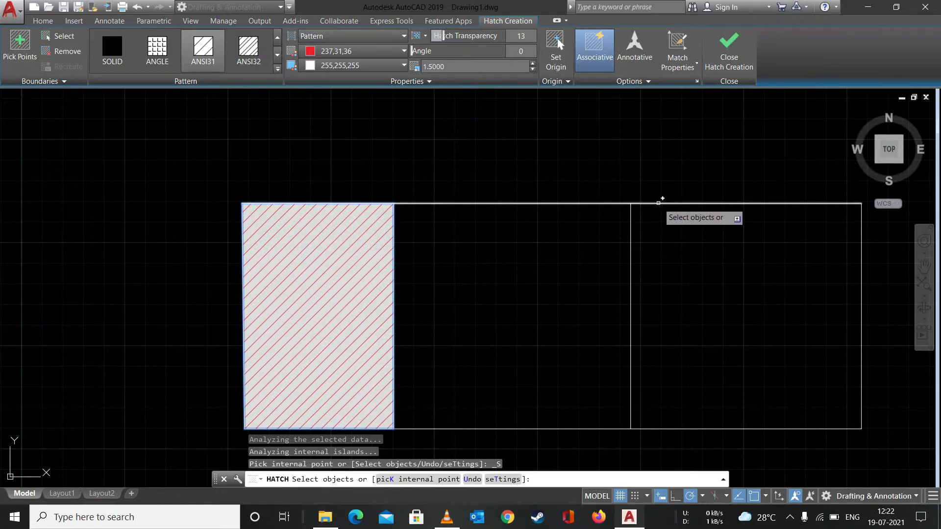
scroll(581, 255, "down", 4)
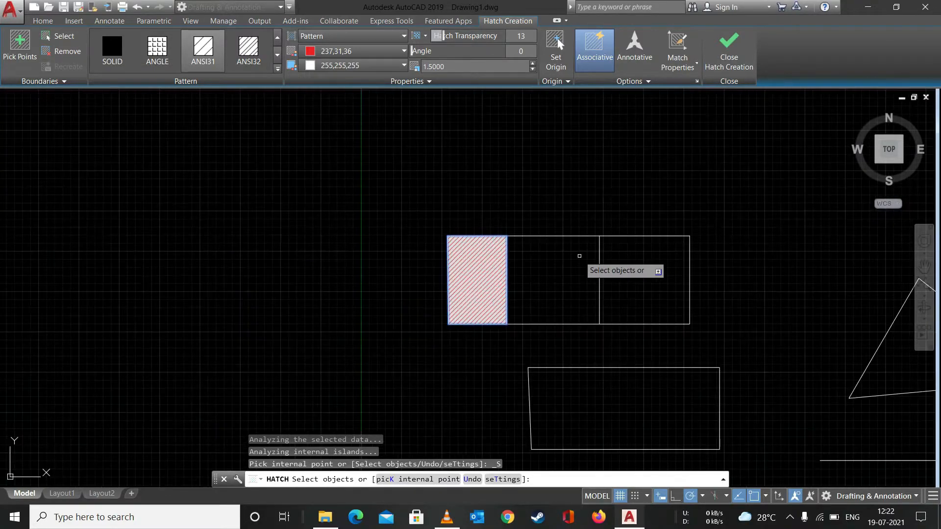
left_click(623, 366)
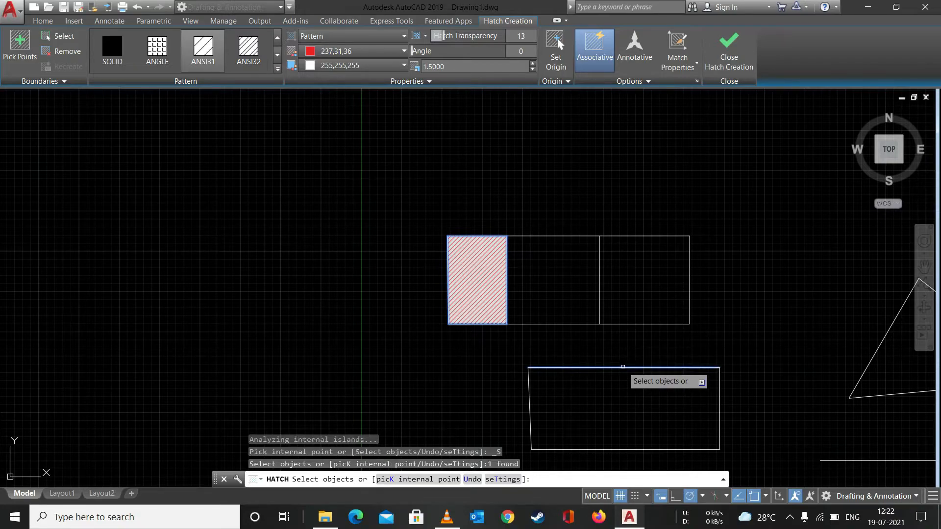
left_click(530, 411)
left_click(603, 447)
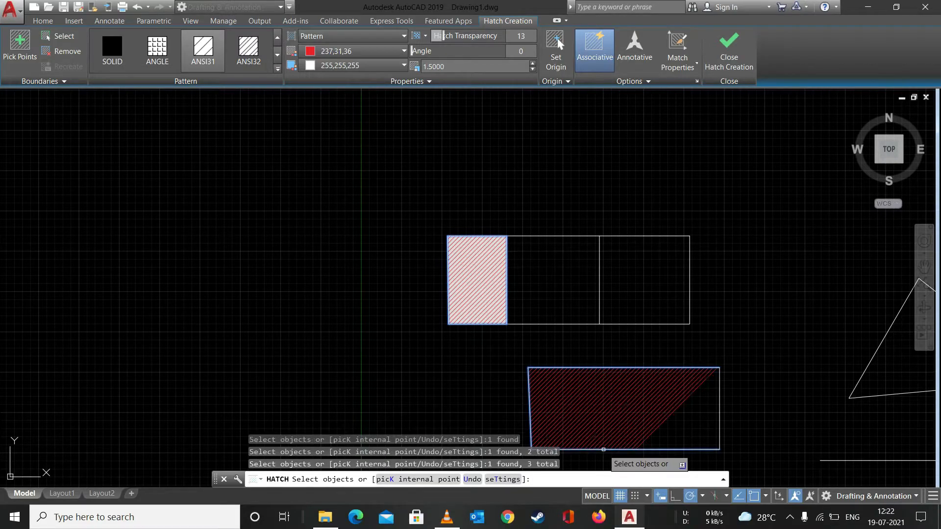
left_click(720, 410)
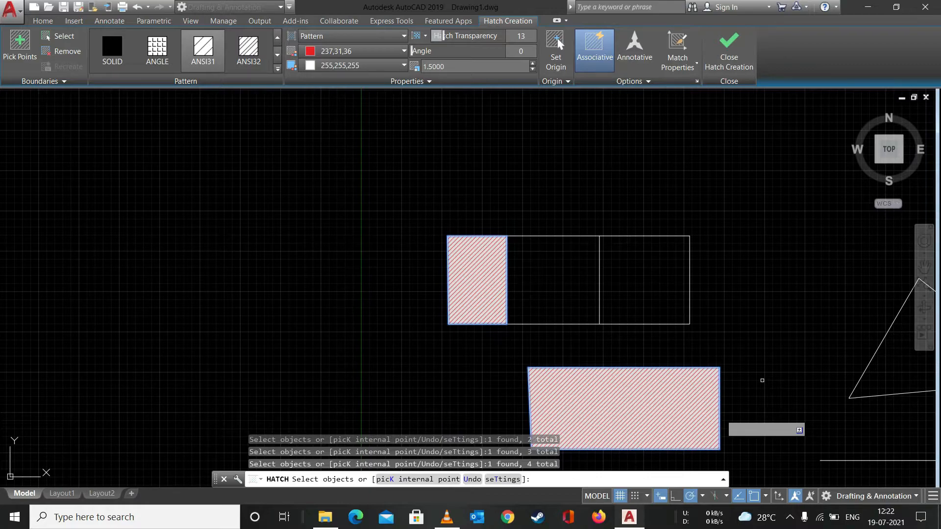
Draw a horizontal rectangle north of the three compartments, using the Rectangle command.
left_click(45, 21)
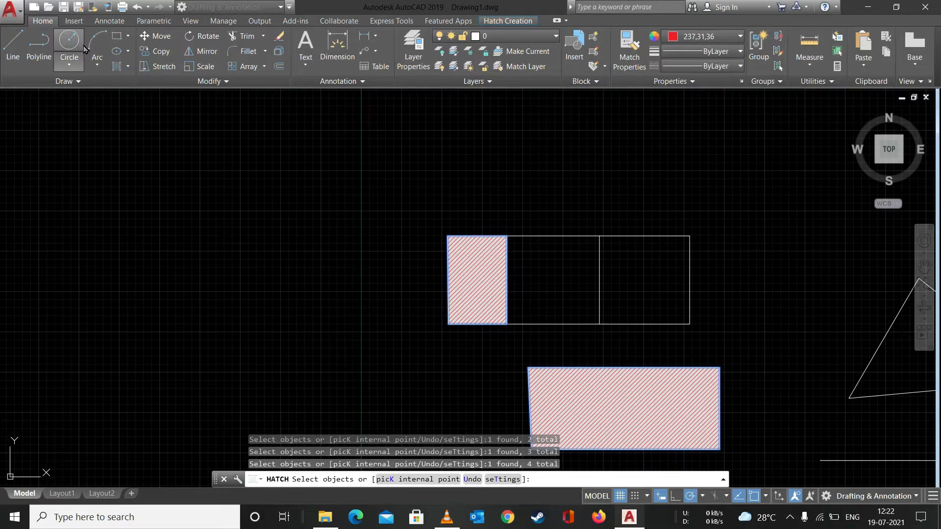
left_click(118, 38)
left_click(470, 132)
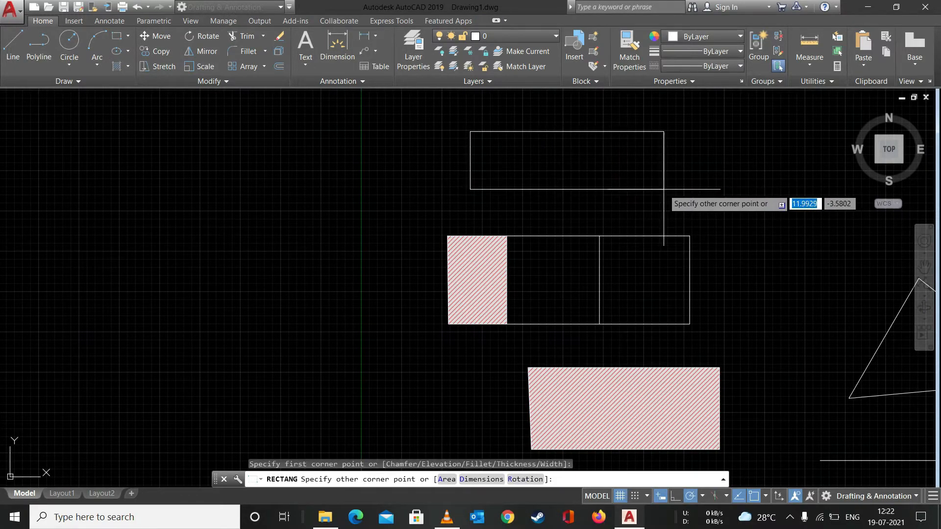
left_click(663, 189)
key("Escape")
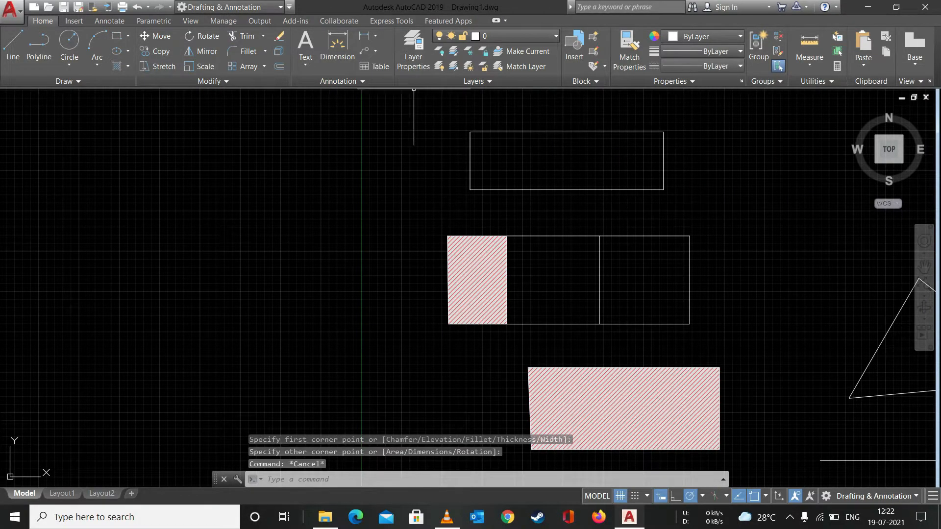
Select the new rectangle as a hatch boundary object, and remove that boundary from the hatch again.
type("h")
key("Return")
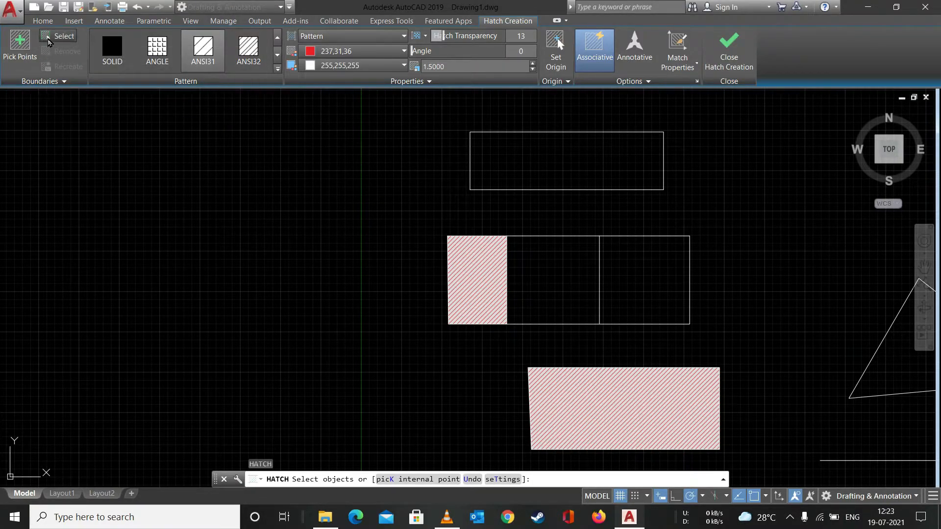
left_click(49, 38)
left_click(556, 133)
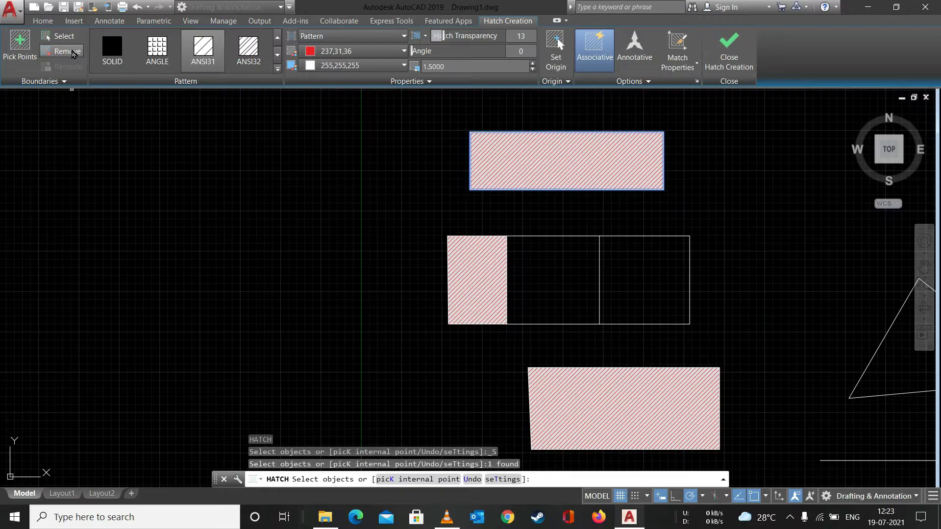
left_click(71, 53)
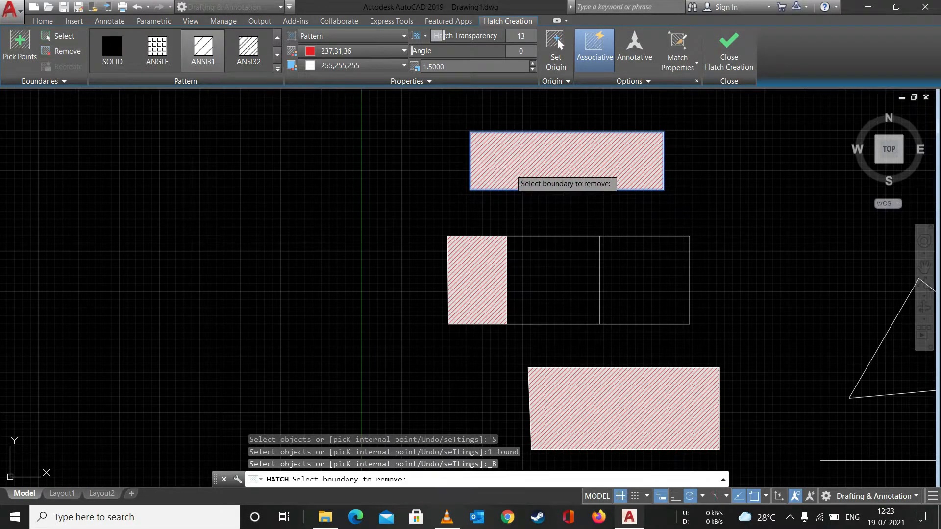
left_click(532, 132)
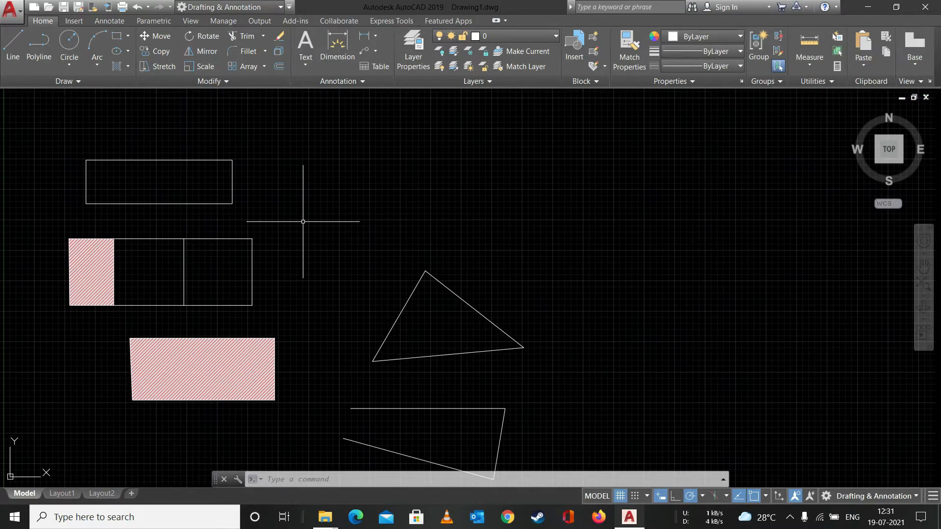
Draw an open rectangular polyline north of the triangle with segments of 10 east, 5 south, 10 west and 4 north.
left_click(39, 46)
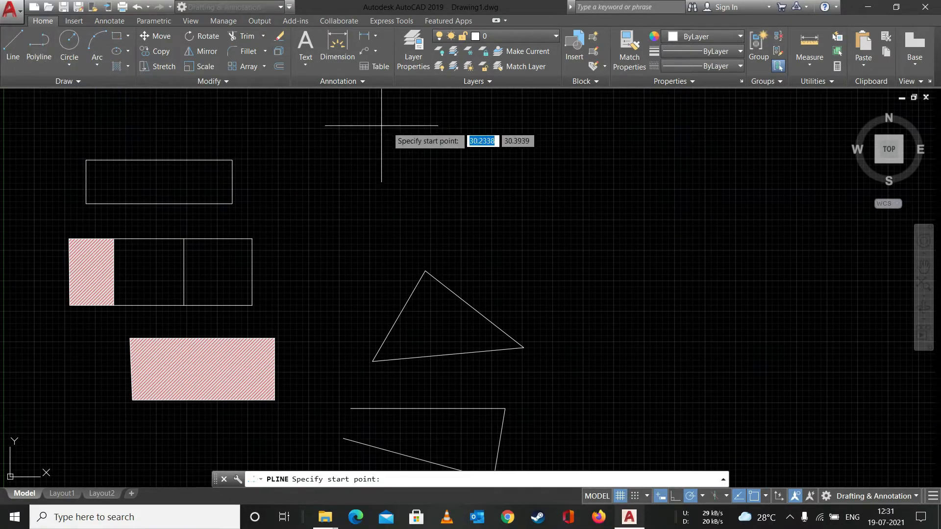
left_click(426, 158)
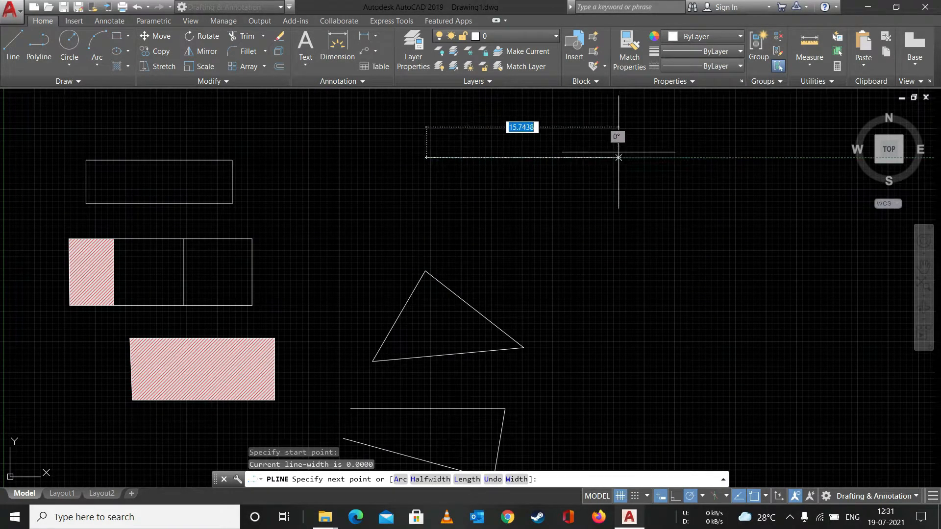
type("10")
key("Return")
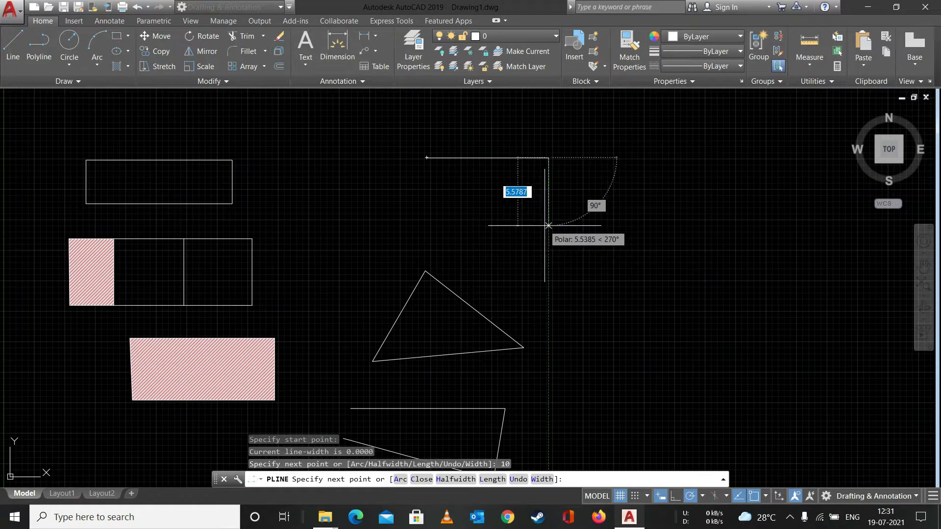
type("5")
key("Return")
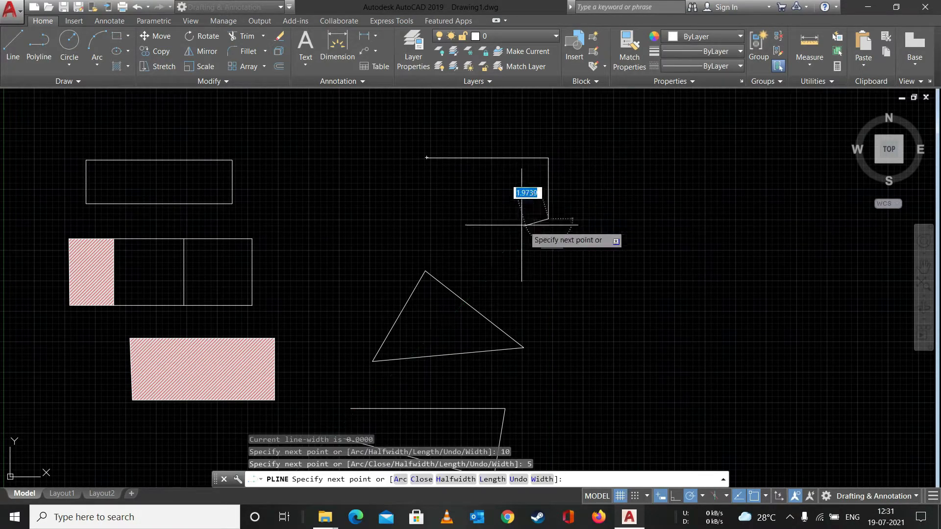
type("10")
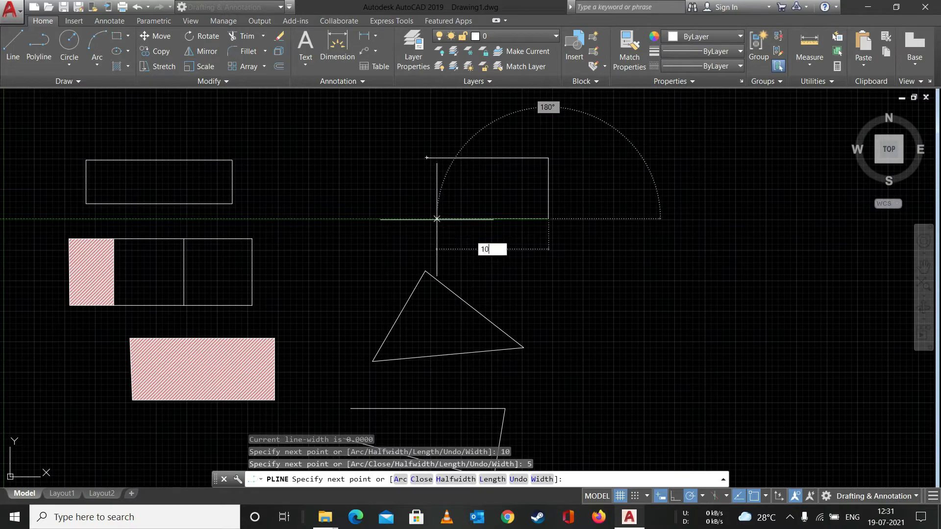
key("Return")
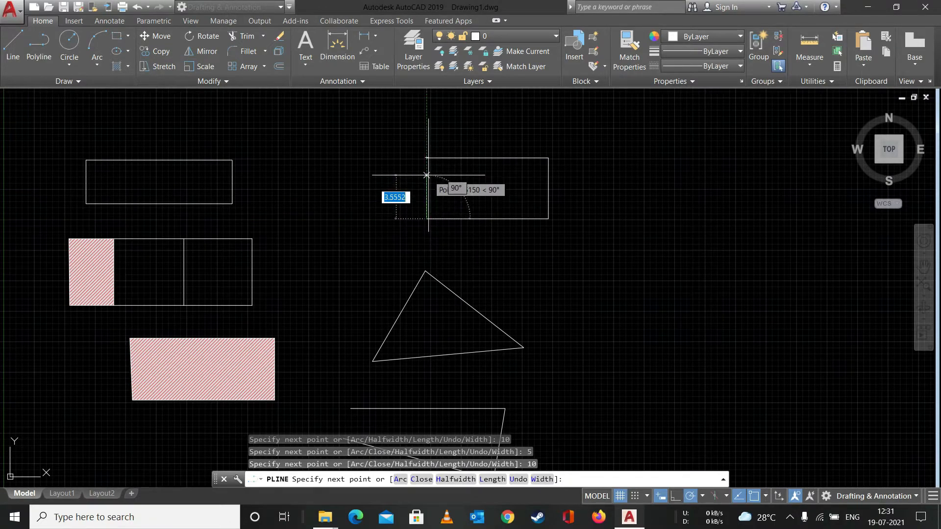
type("4")
key("Return")
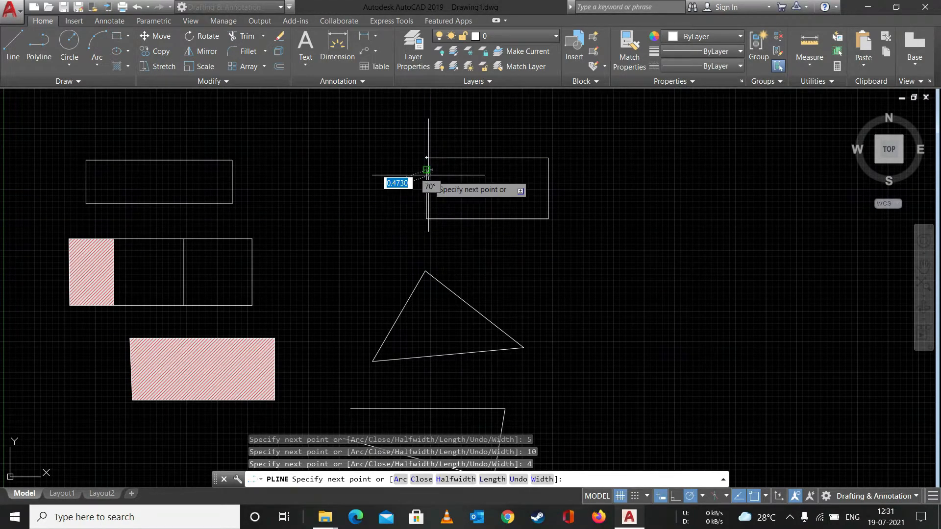
key("Escape")
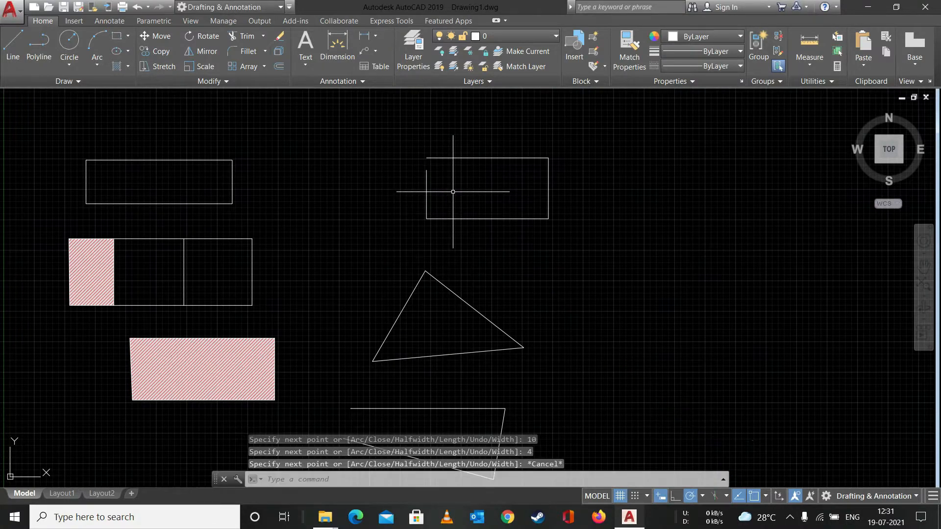
Try to hatch the open polyline rectangle with ANSI31 by picking a point inside it.
scroll(452, 192, "up", 2)
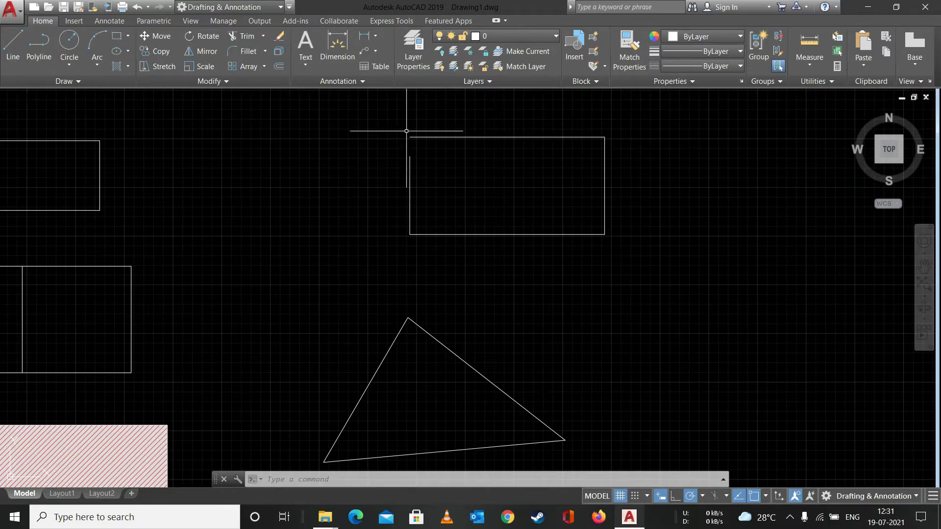
type("l")
key("Escape")
type("h")
key("Return")
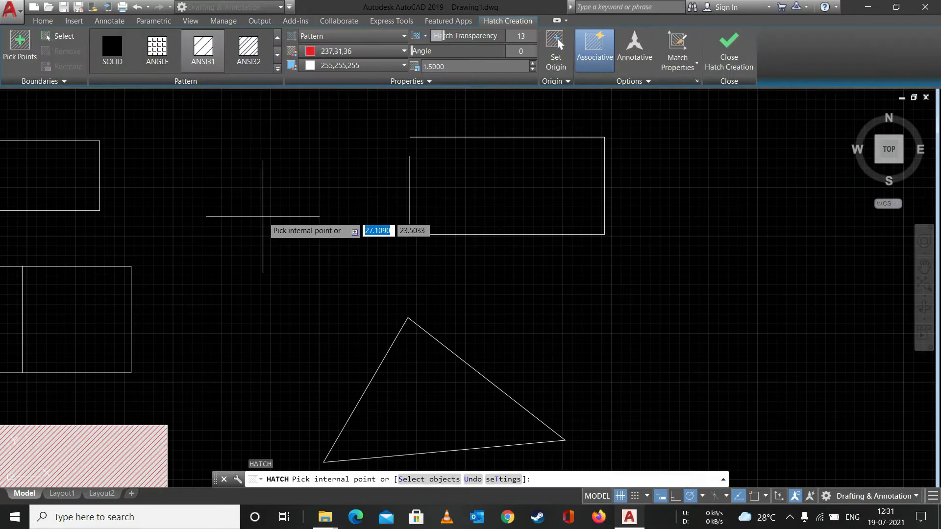
left_click(19, 47)
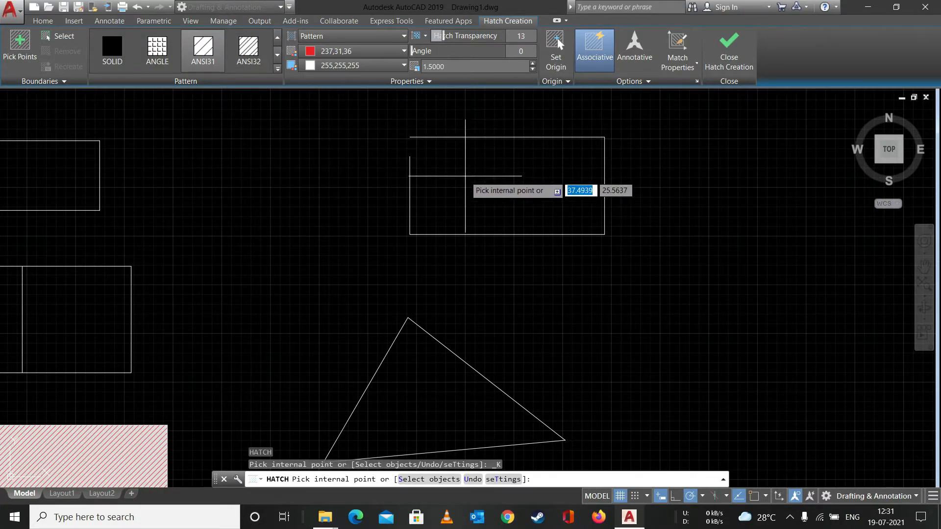
left_click(466, 180)
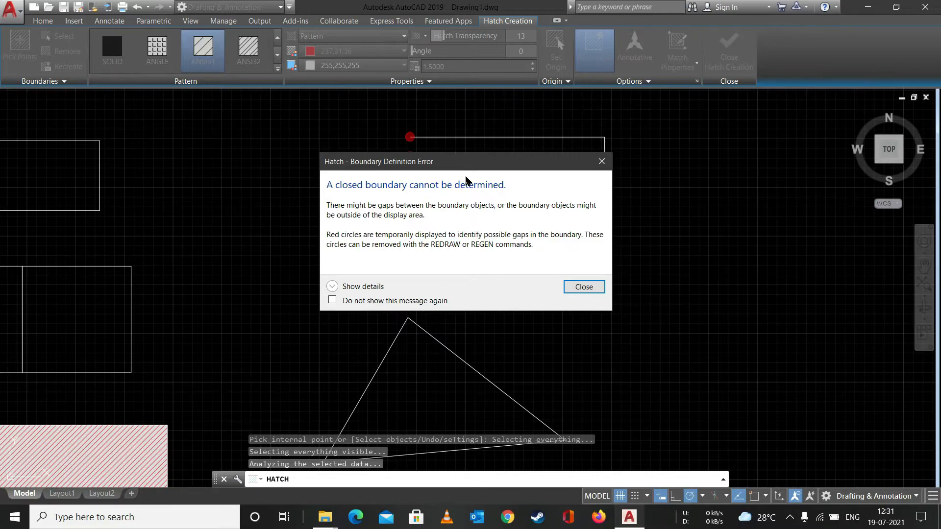
left_click(583, 287)
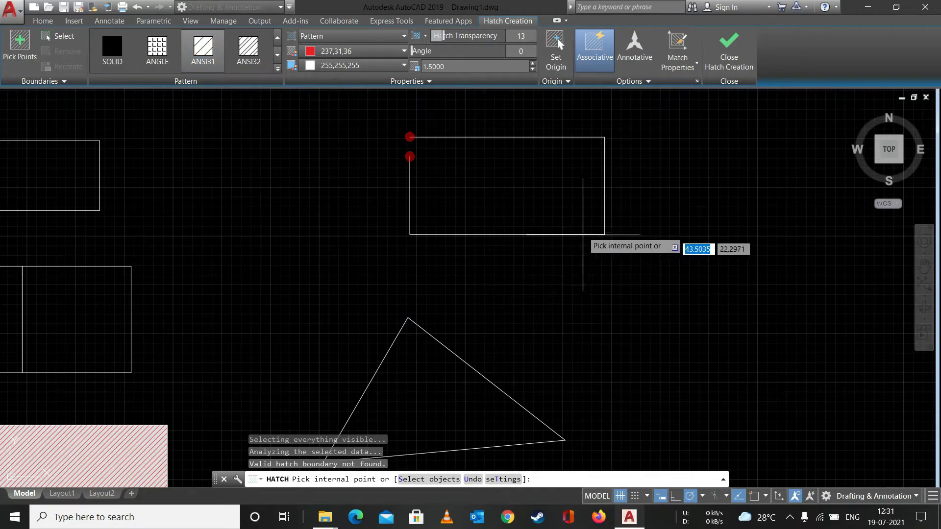
Set the hatch gap tolerance to 5 and try to hatch the open rectangle by picking an internal point.
left_click(638, 83)
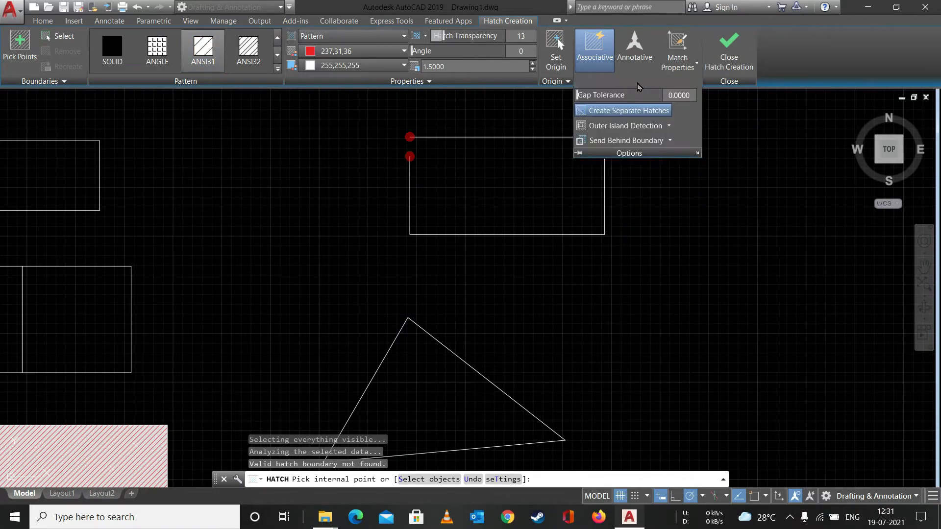
left_click(678, 98)
type("5")
key("Return")
left_click(502, 144)
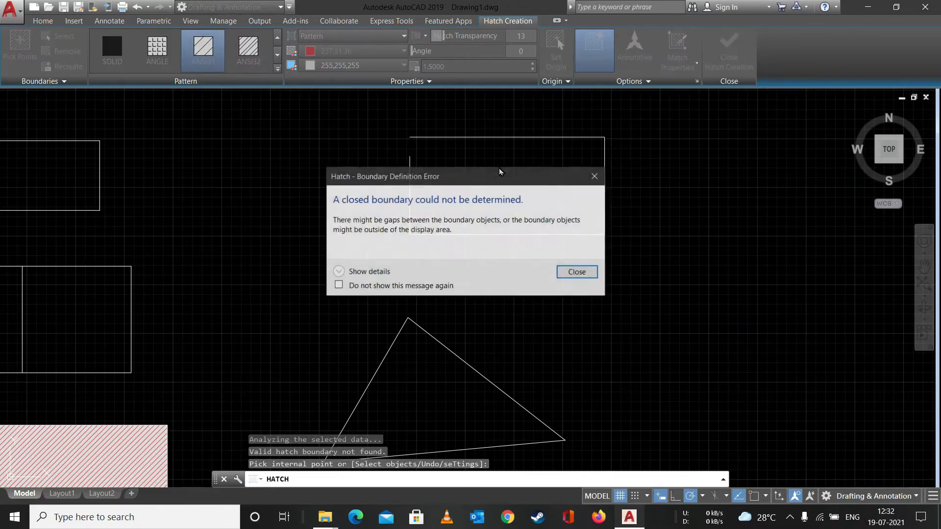
left_click(580, 273)
key("Escape")
key("Escape")
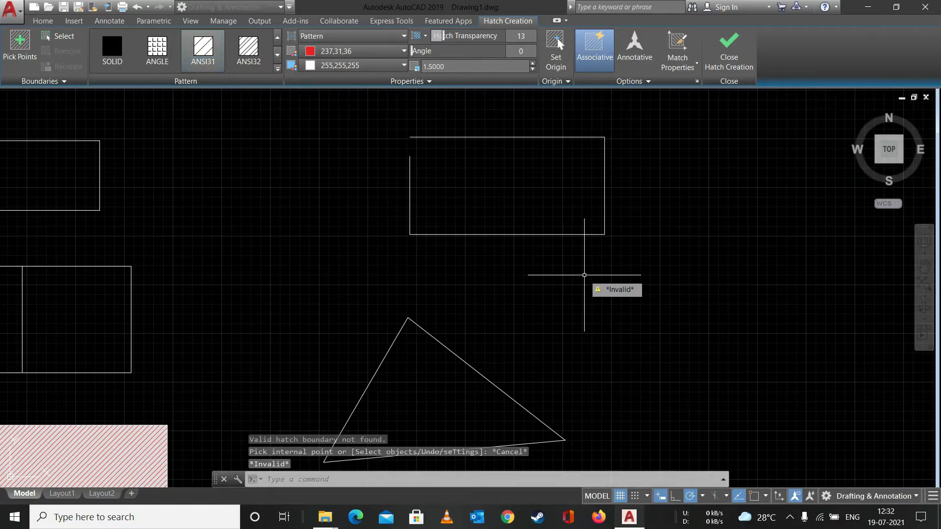
Restart Hatch and retry picking points inside the open rectangle with the gap tolerance of 5.
type("h")
key("Return")
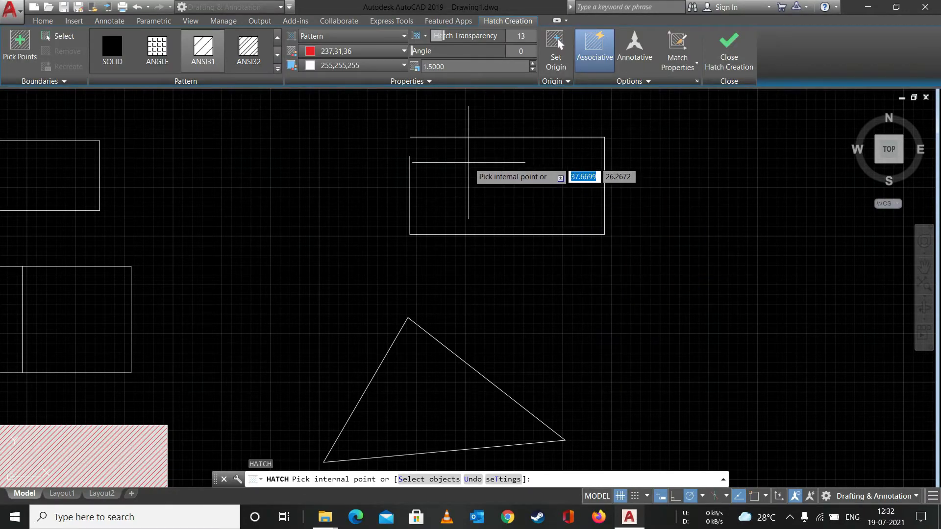
left_click(507, 182)
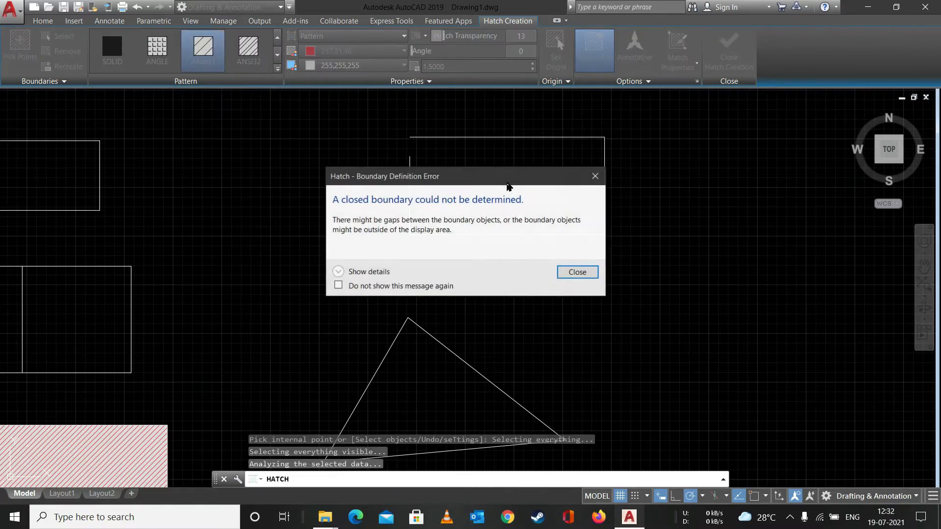
left_click(579, 273)
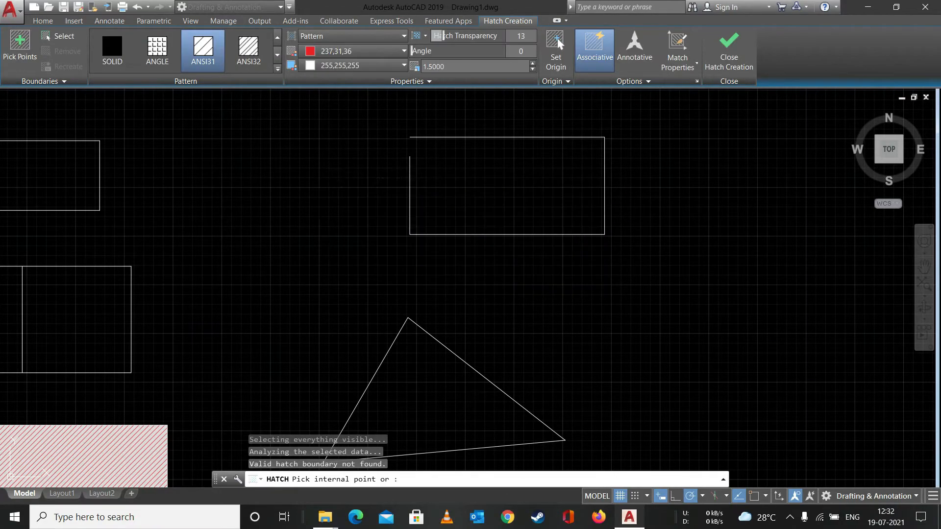
left_click(19, 45)
left_click(641, 83)
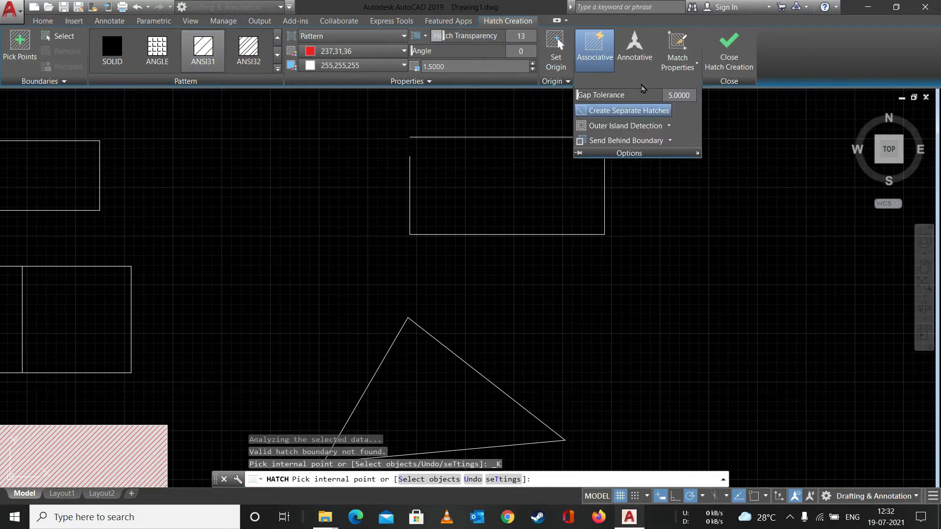
left_click(480, 205)
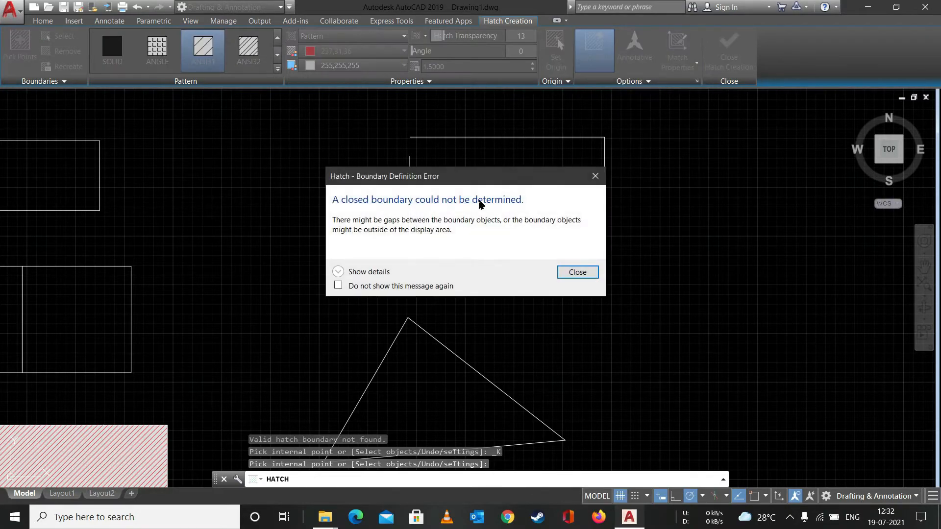
left_click(571, 271)
left_click(484, 154)
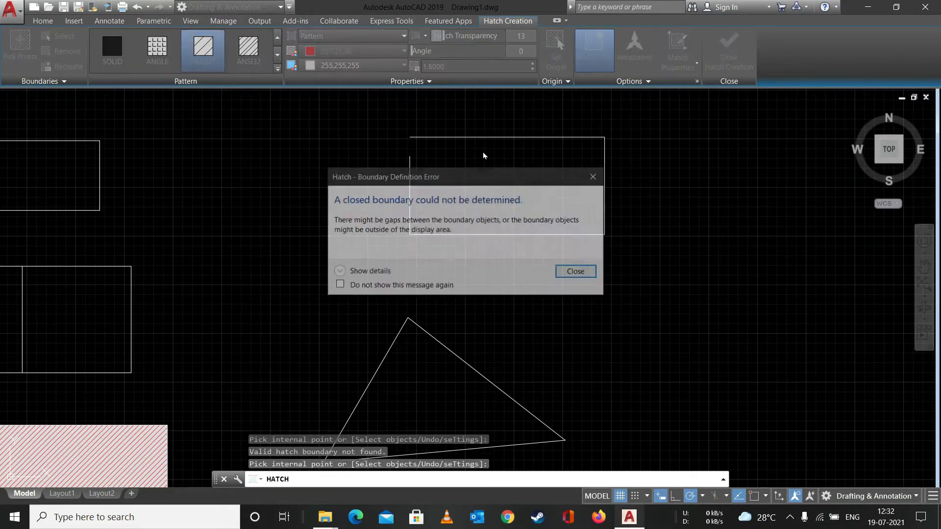
left_click(571, 270)
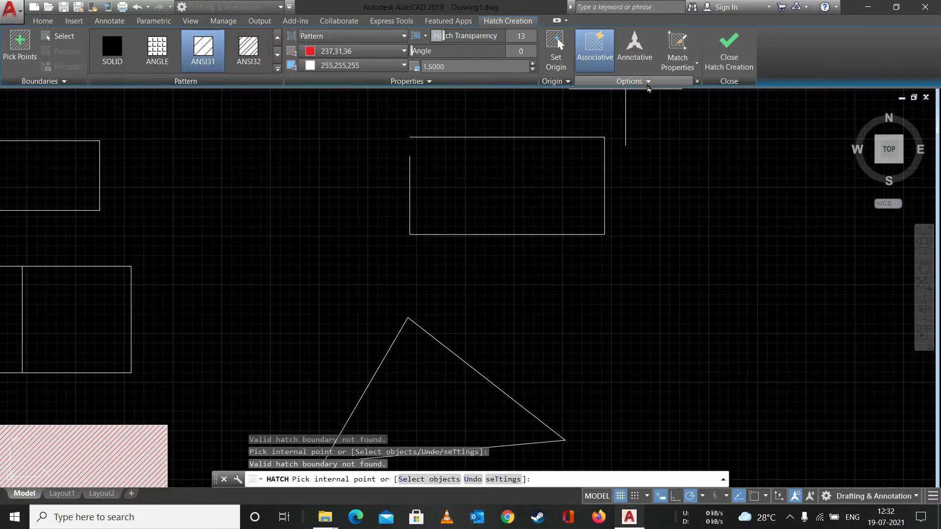
Set the gap tolerance to 4 and hatch the open rectangle by an internal point, choosing to continue hatching despite the gap.
left_click(633, 82)
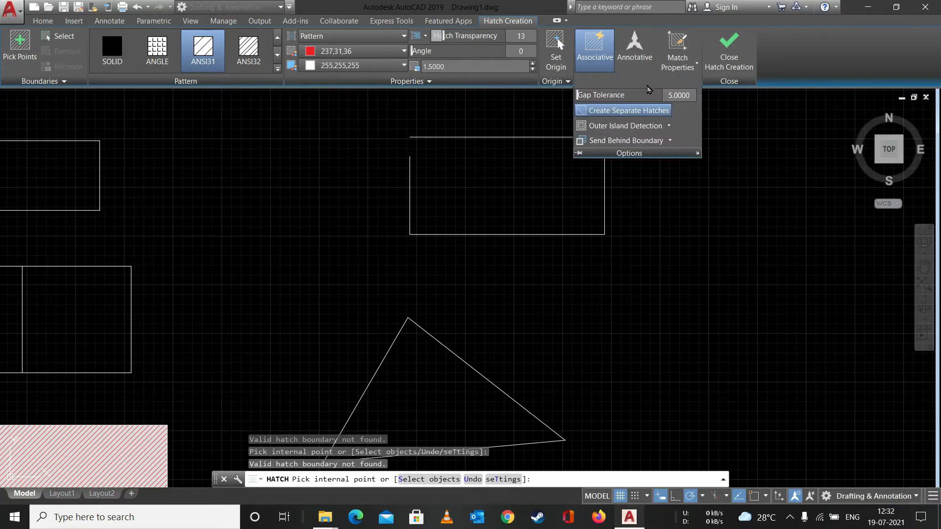
left_click(681, 97)
type("4")
key("Return")
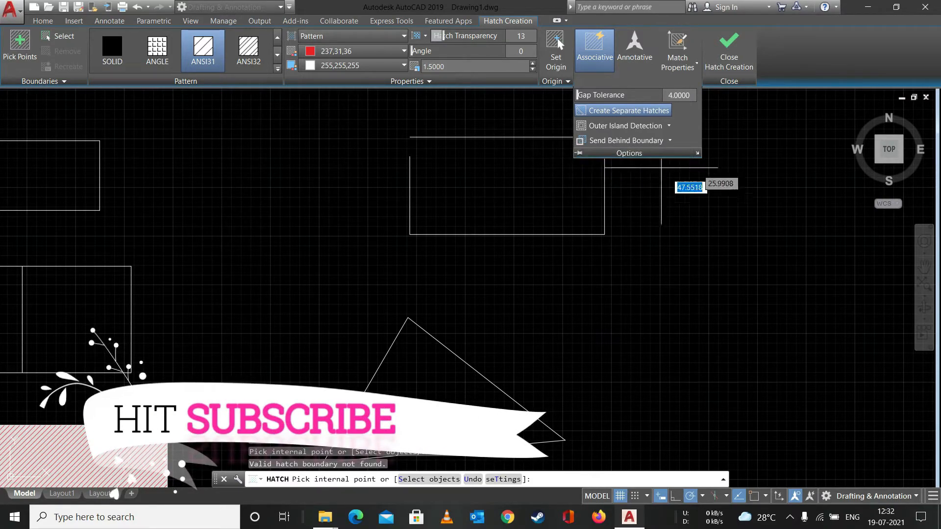
left_click(498, 162)
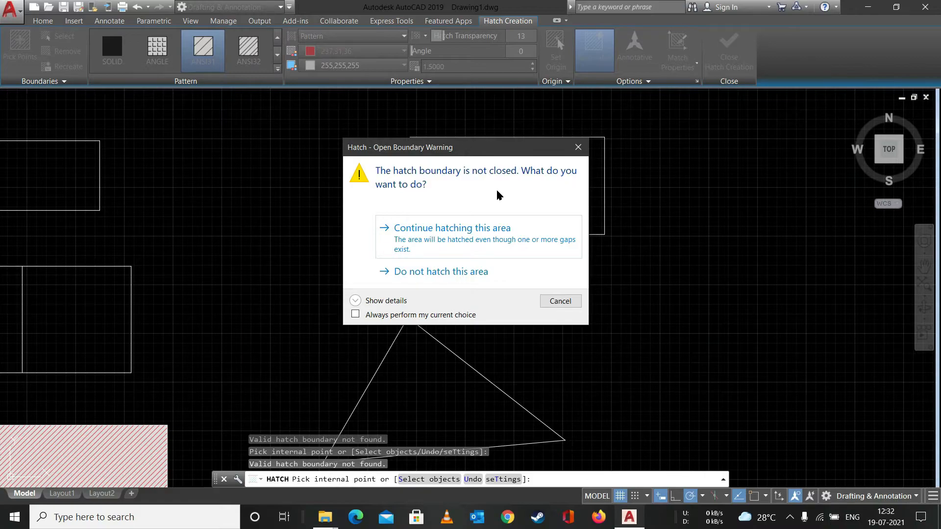
left_click(451, 239)
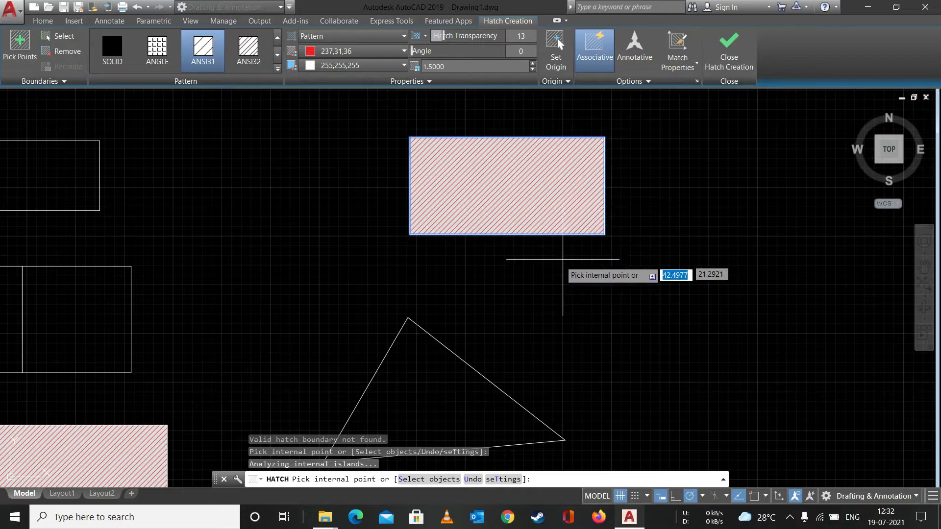
key("Escape")
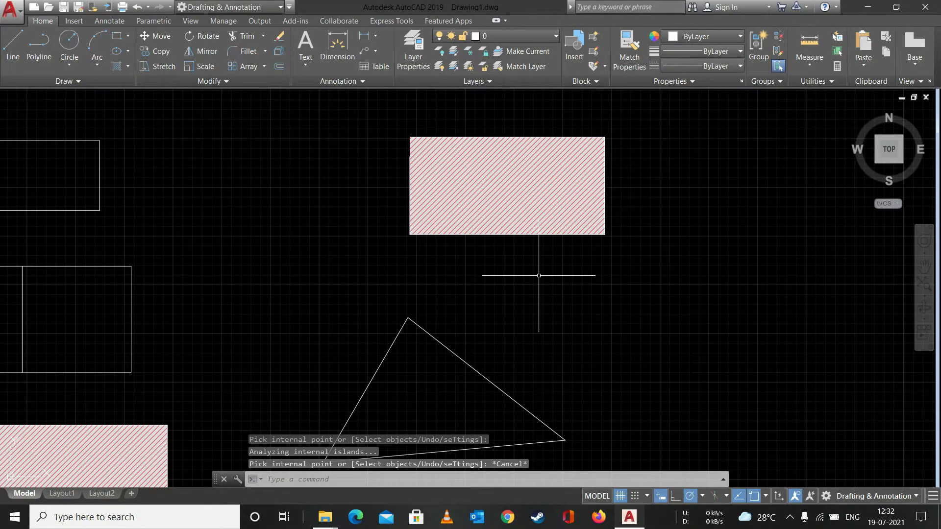
Delete the hatches from the southern quadrilateral, the west compartment and the open rectangle, keeping their outlines.
scroll(538, 275, "down", 2)
left_click(265, 381)
key("Delete")
left_click(120, 315)
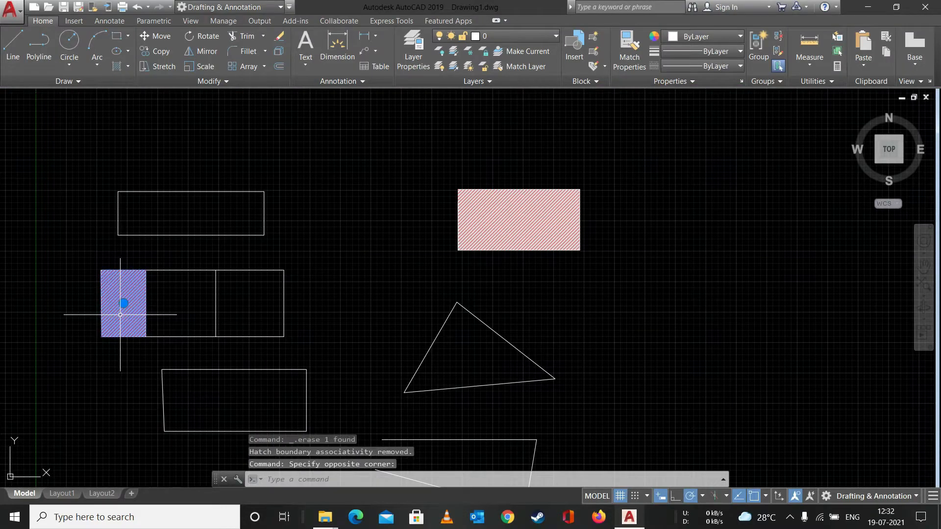
key("Delete")
left_click(514, 225)
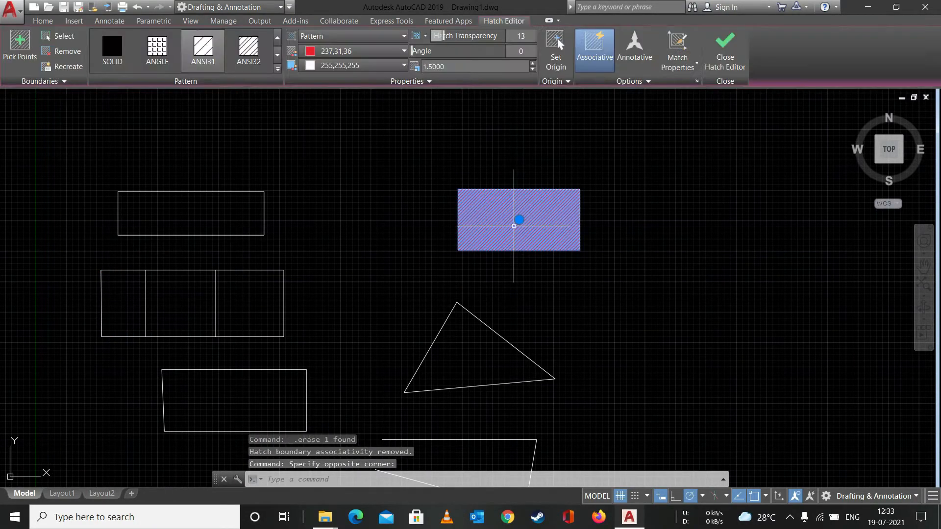
key("Delete")
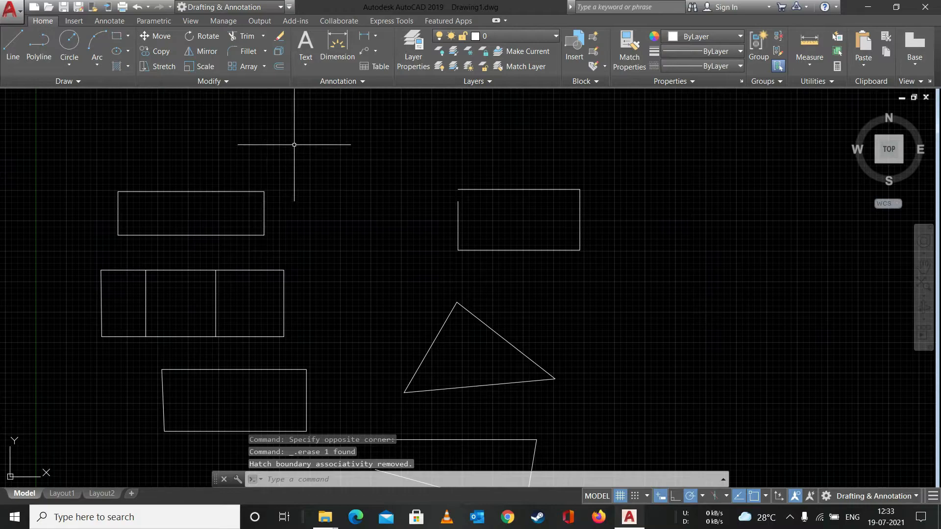
type("h")
key("Return")
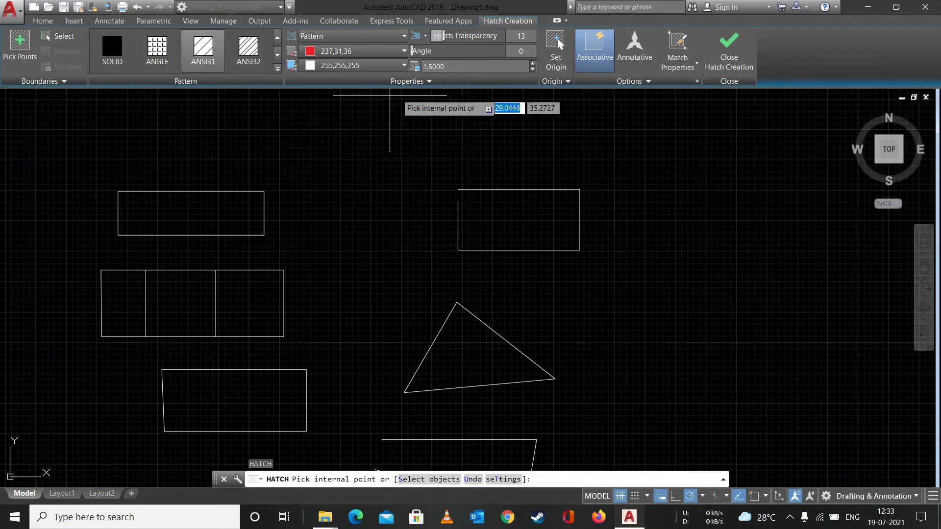
left_click(628, 80)
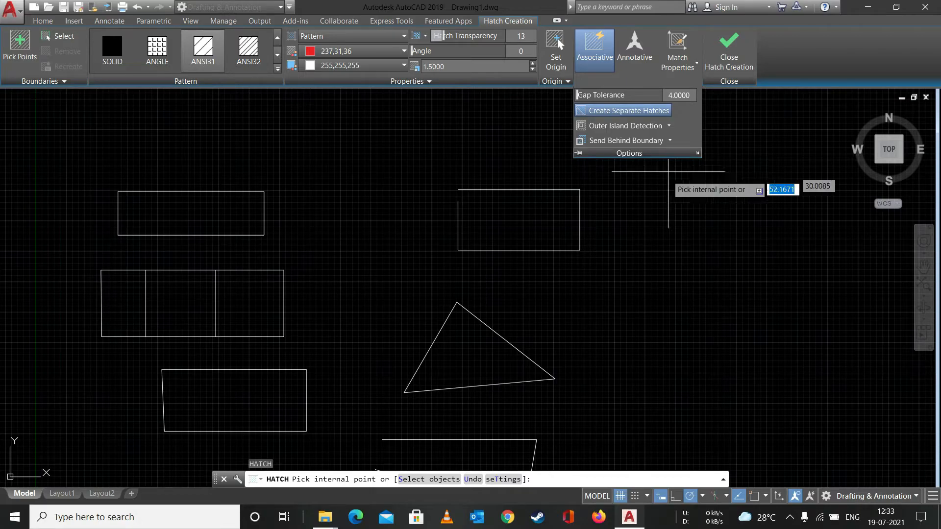
left_click(621, 79)
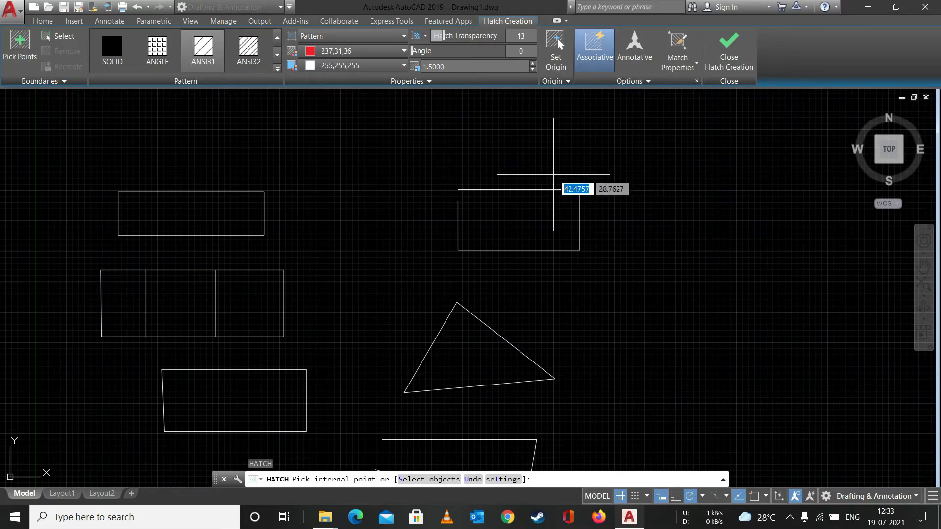
key("Escape")
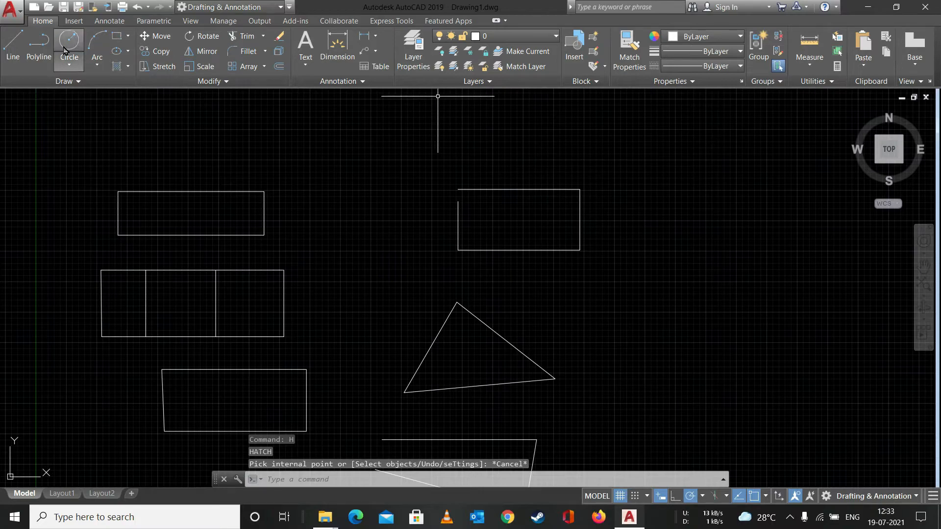
Hatch the west and east compartments of the divided rectangle and the quadrilateral below it within a single Hatch command.
type("h")
key("Return")
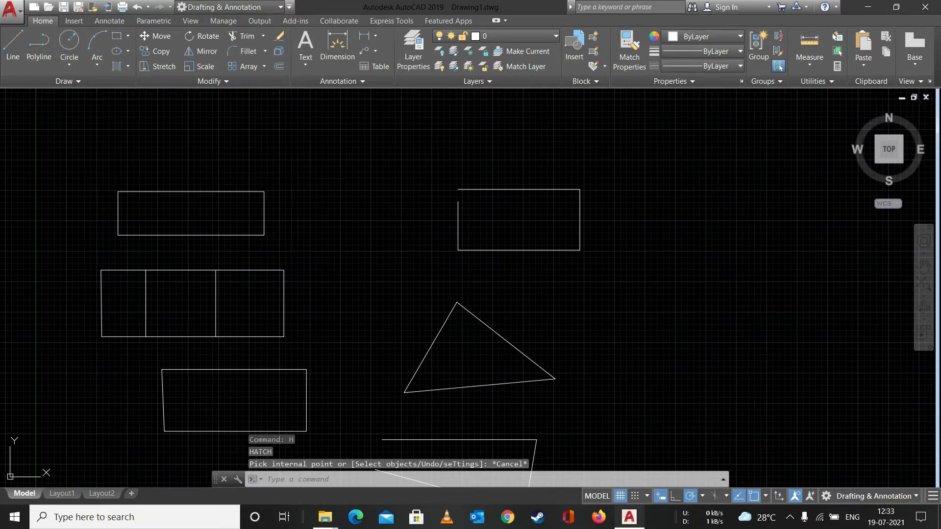
left_click(125, 309)
left_click(265, 303)
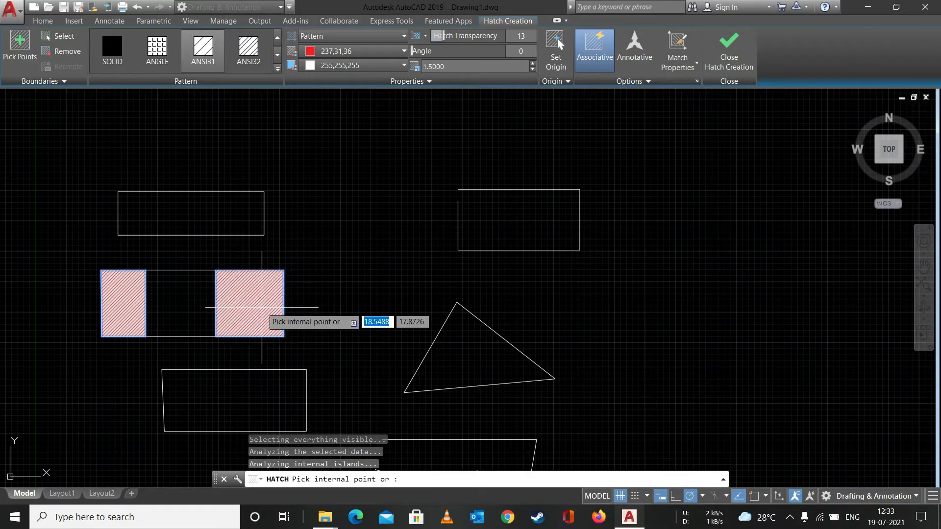
left_click(253, 401)
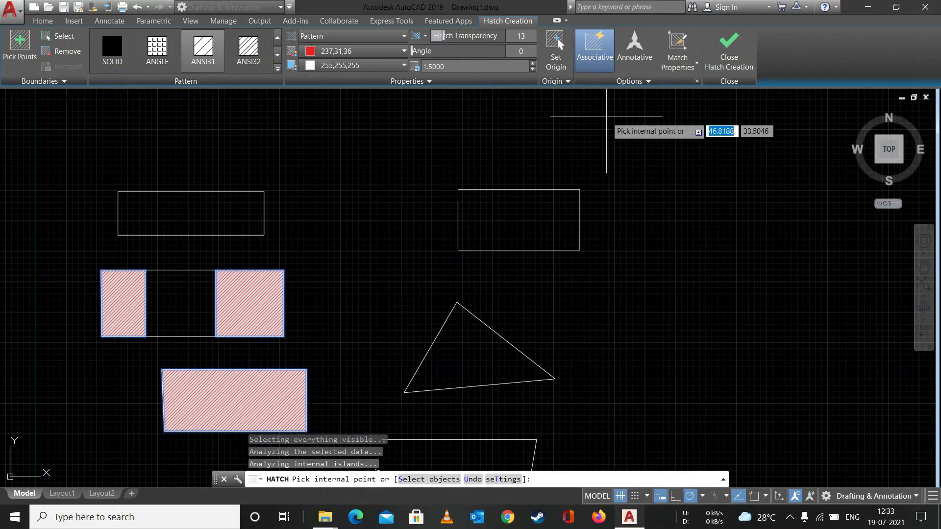
left_click(645, 81)
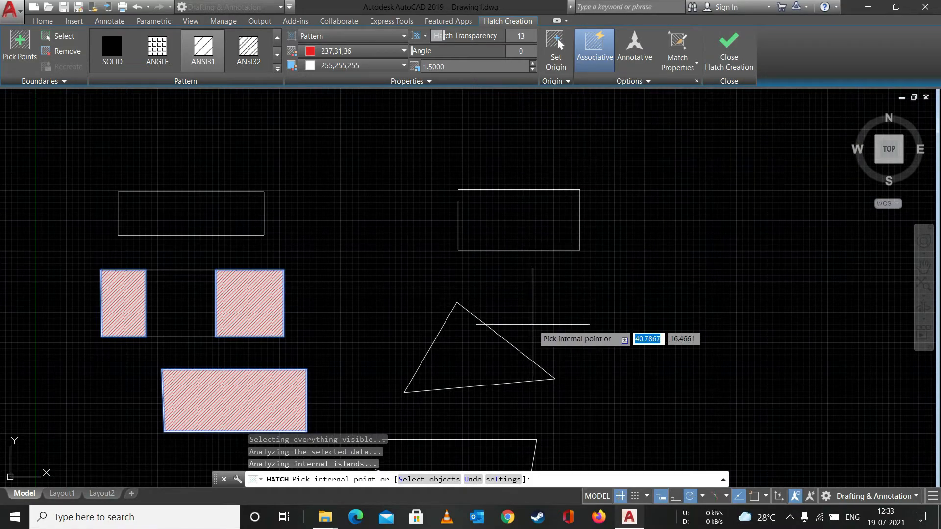
key("Escape")
key("Escape")
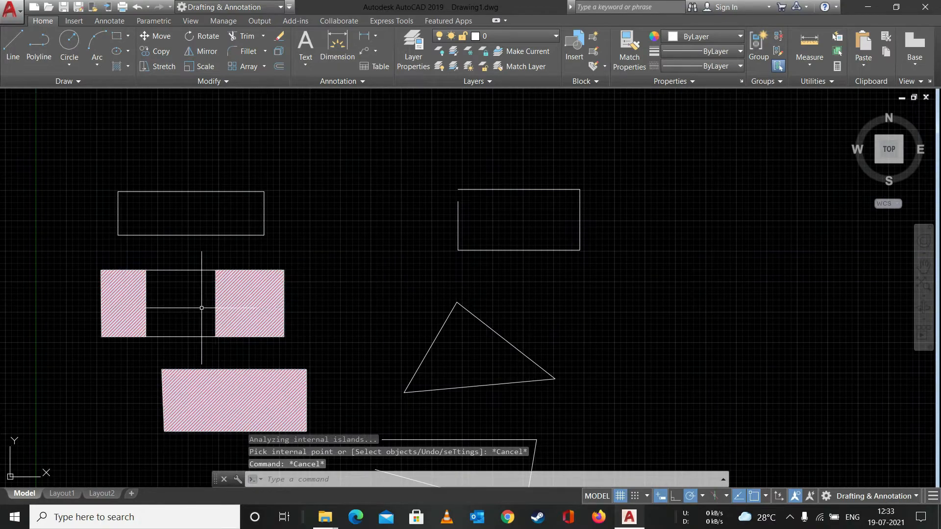
Select the hatch shared by the compartments and quadrilateral and examine its editing options, including Separate Hatches.
left_click(130, 308)
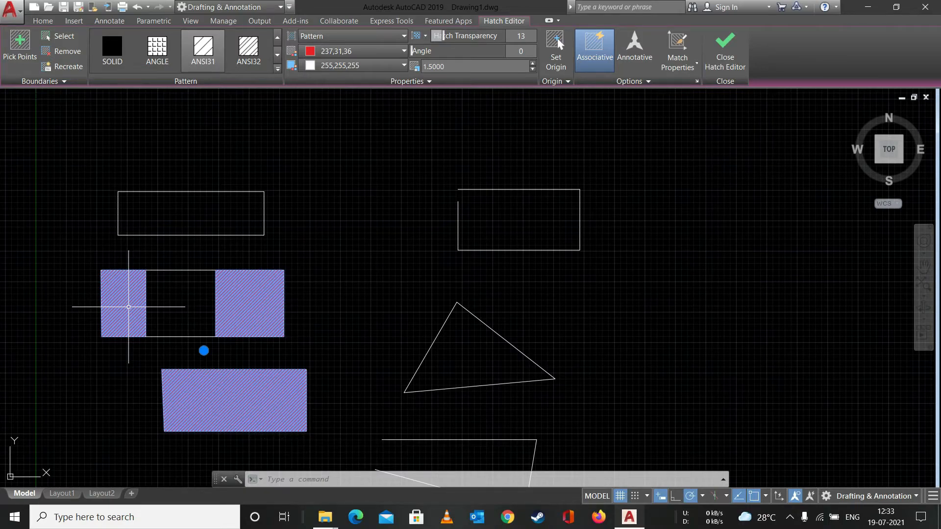
left_click(651, 86)
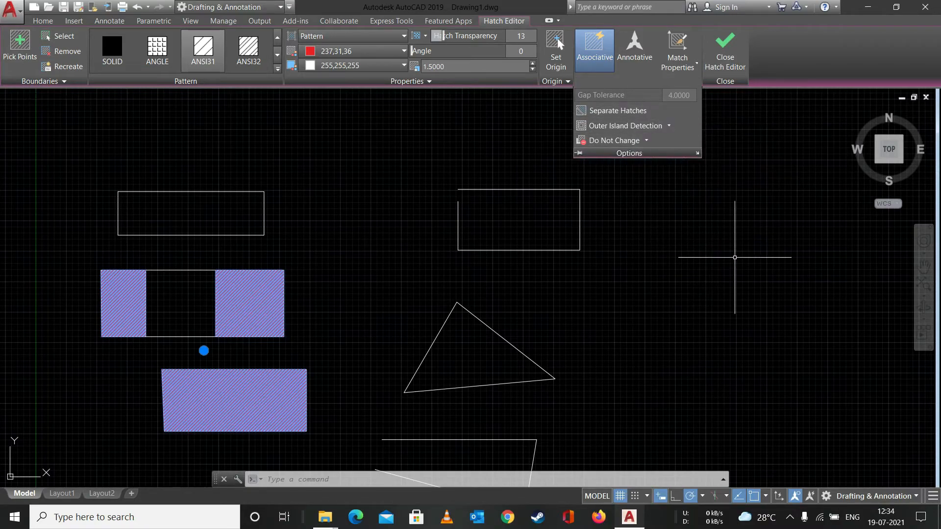
key("Escape")
key("Escape")
left_click(692, 82)
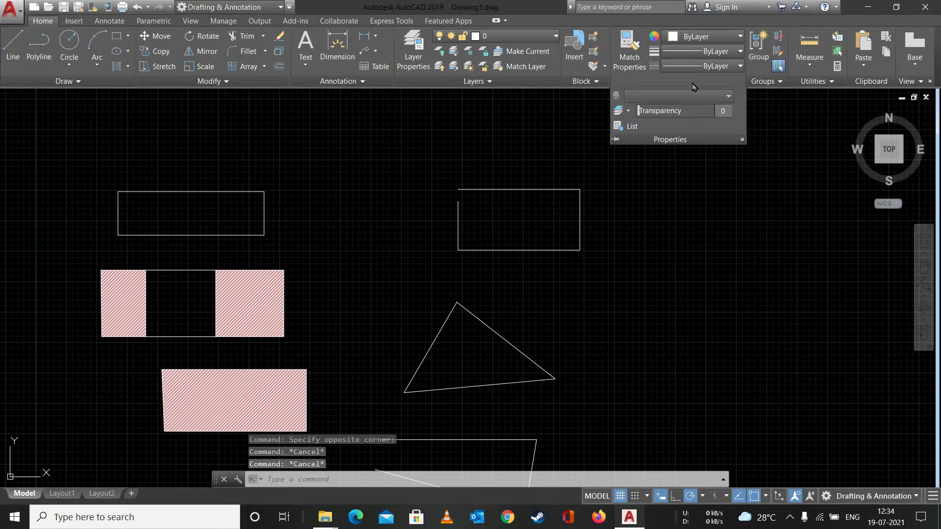
left_click(544, 248)
key("Escape")
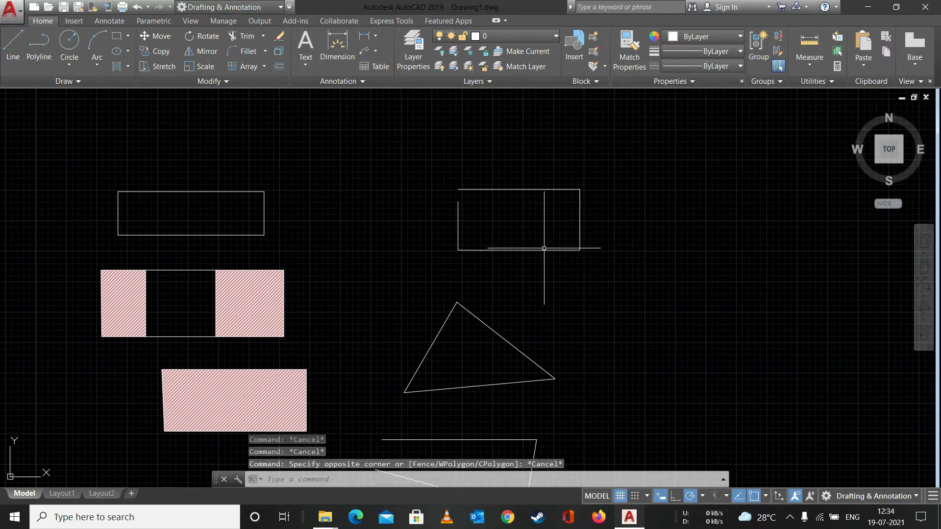
Enable Create Separate Hatches and hatch the northwest rectangle, the triangle and the open rectangle, choosing to continue hatching the open area.
type("h")
key("Return")
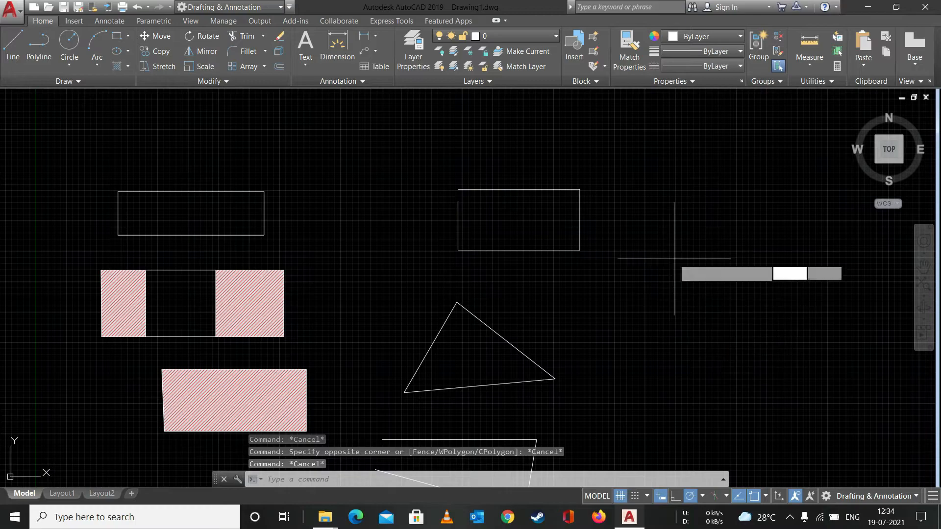
left_click(633, 83)
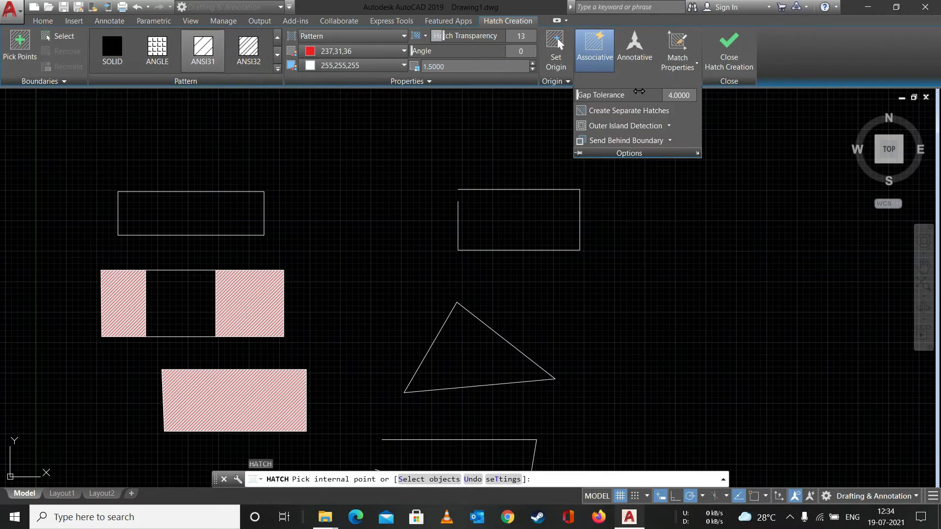
left_click(630, 113)
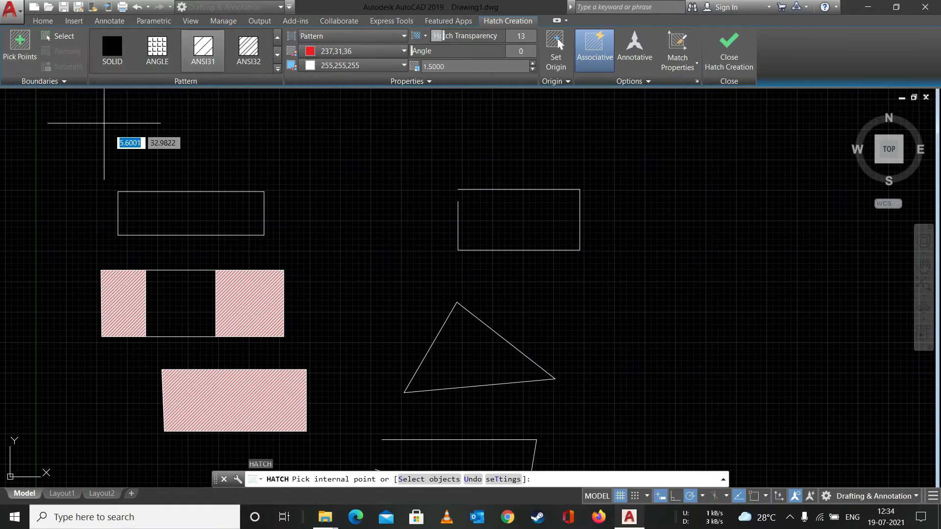
left_click(168, 212)
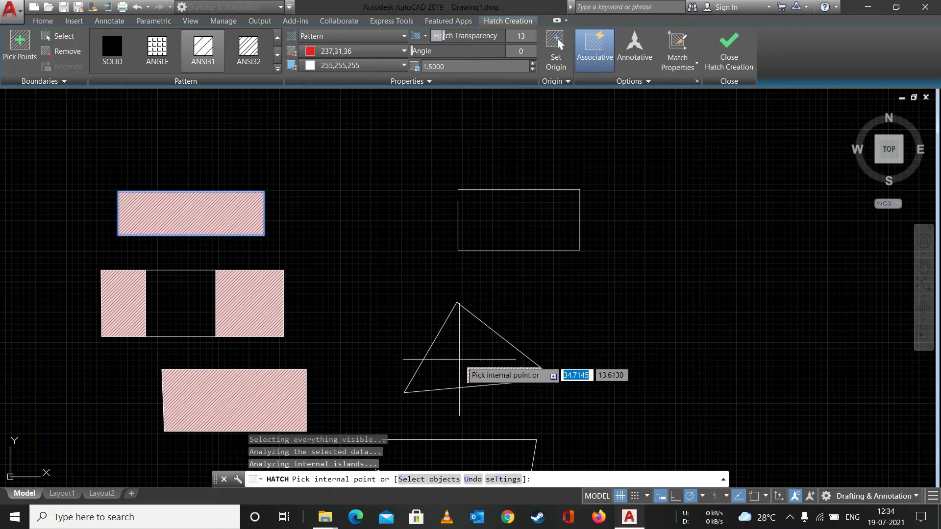
left_click(420, 361)
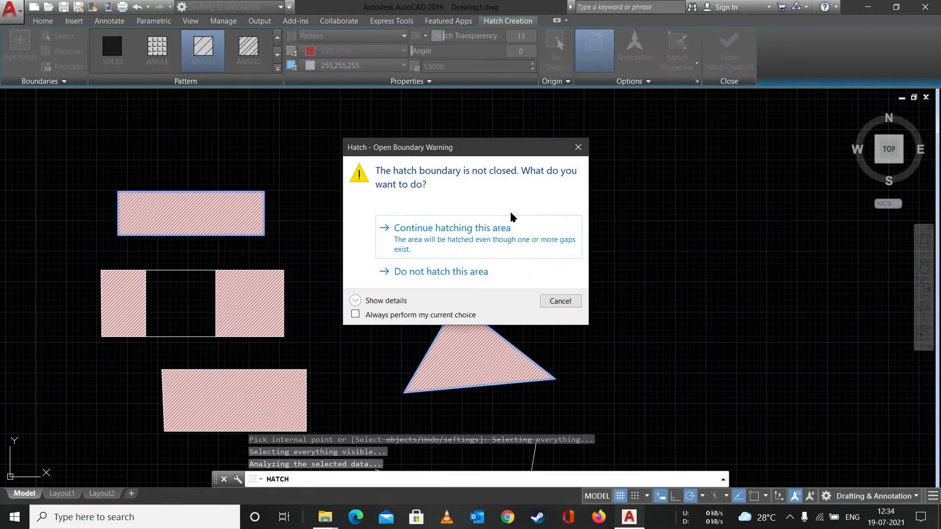
left_click(461, 239)
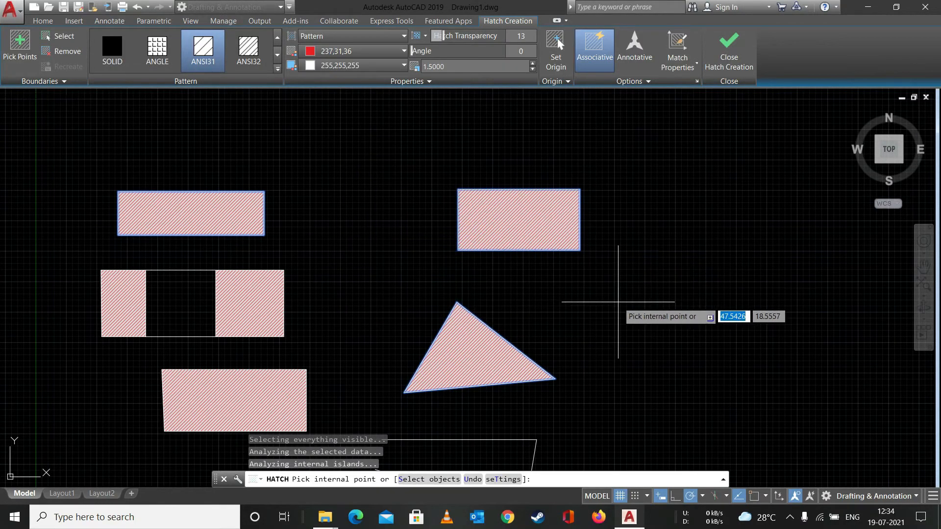
key("Escape")
key("Escape")
Select the northwest rectangle's hatch and the shared compartment hatch in turn to compare separate and combined hatches.
left_click(225, 219)
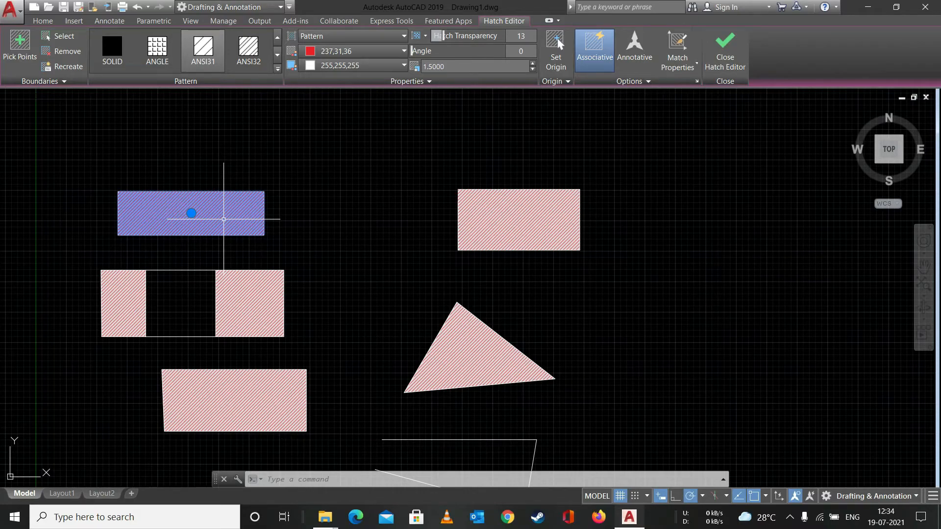
key("Escape")
left_click(135, 291)
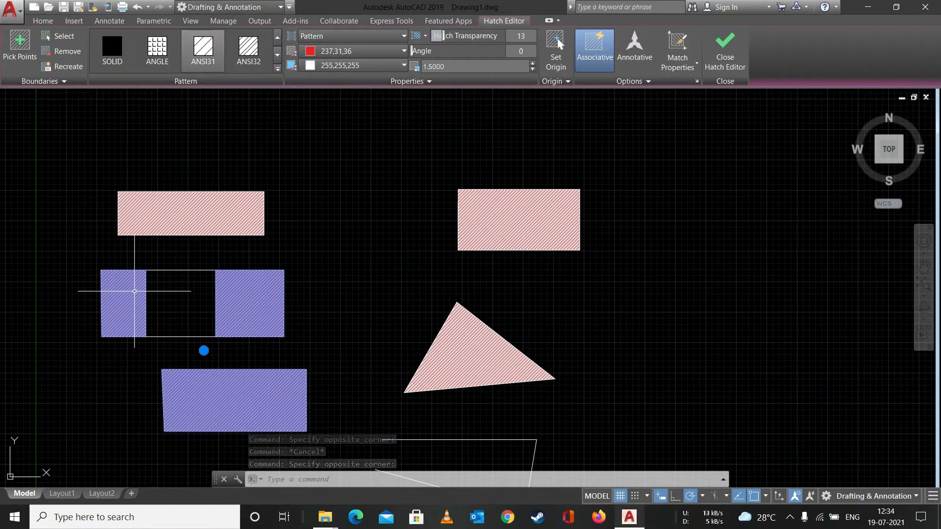
left_click(654, 82)
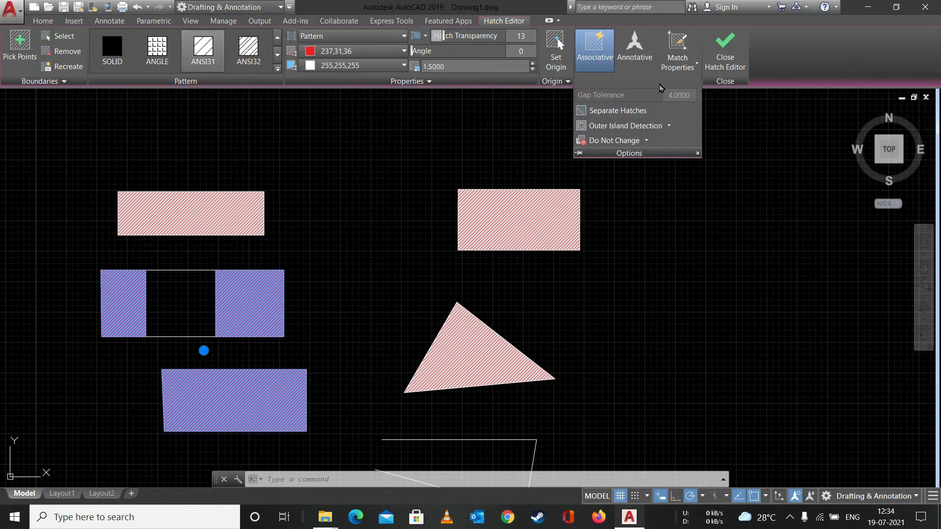
key("Escape")
key("Escape")
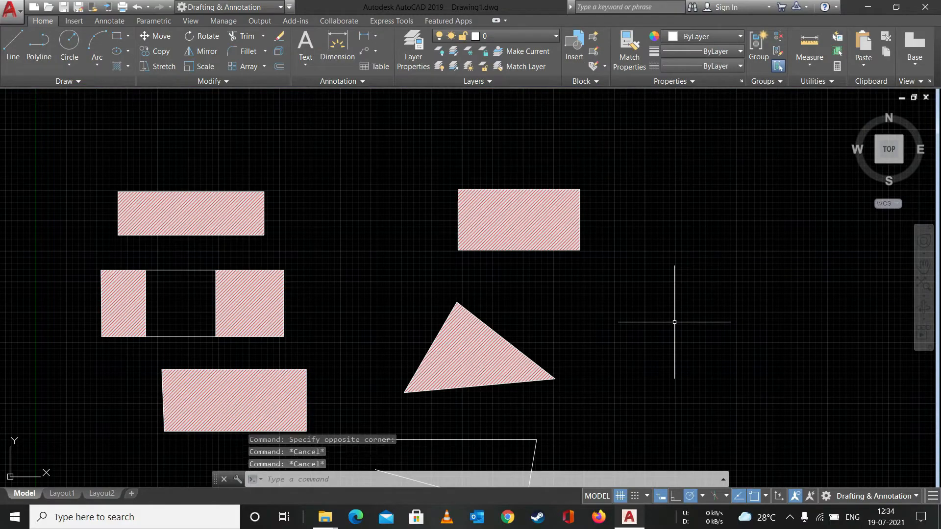
left_click(690, 82)
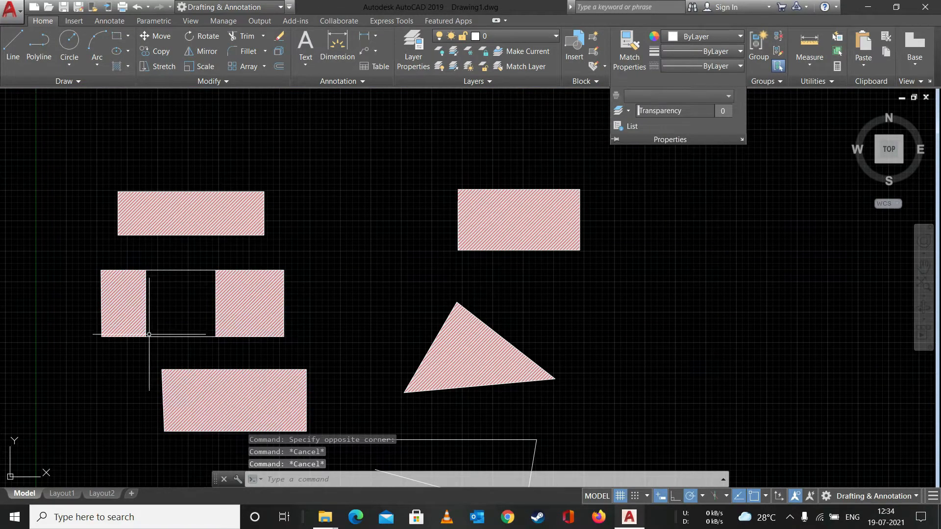
Split the shared hatch of the two compartments and the quadrilateral into separate hatches.
left_click(133, 311)
left_click(133, 312)
left_click(652, 79)
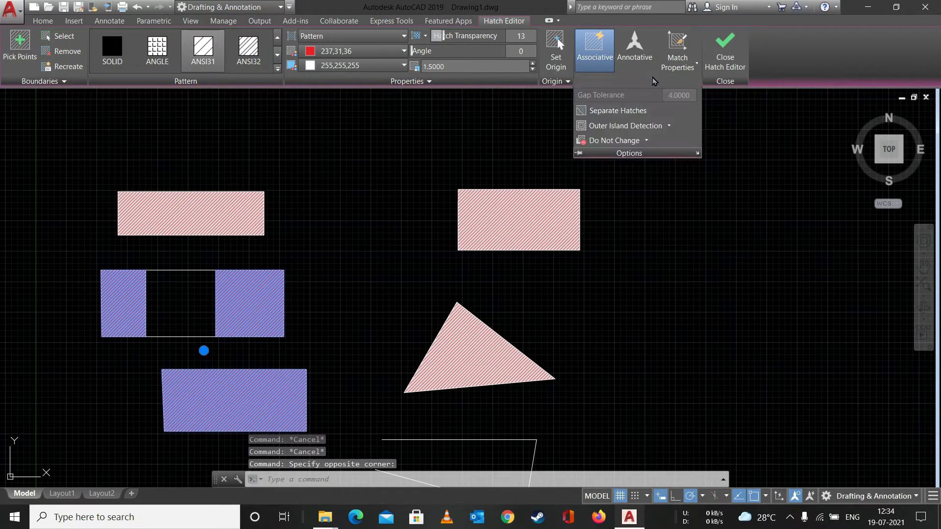
left_click(644, 116)
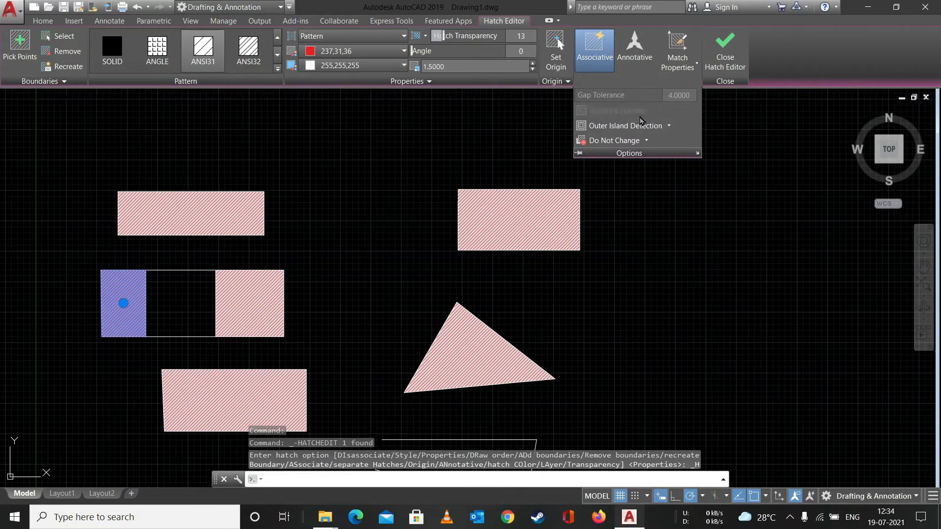
left_click(664, 315)
key("Escape")
key("Escape")
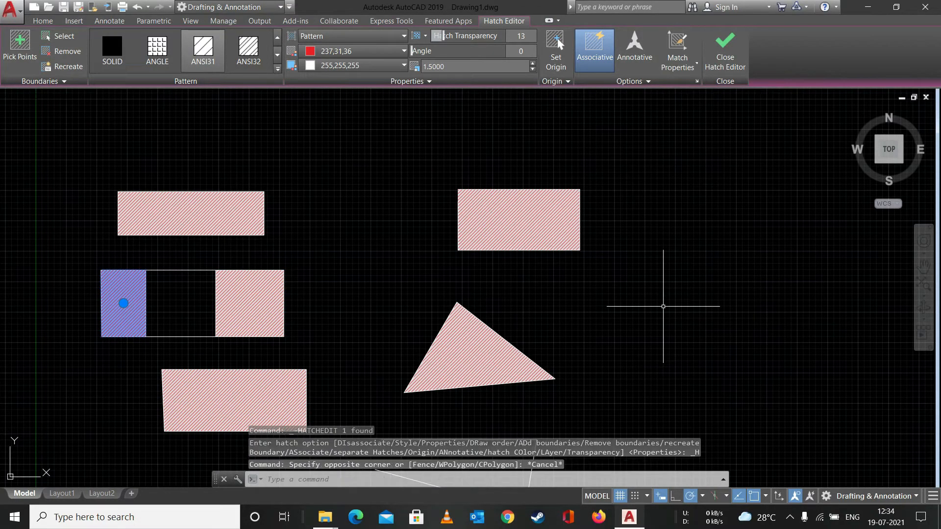
Restart Hatch and examine the available island detection methods, leaving the command without hatching.
type("H")
key("Return")
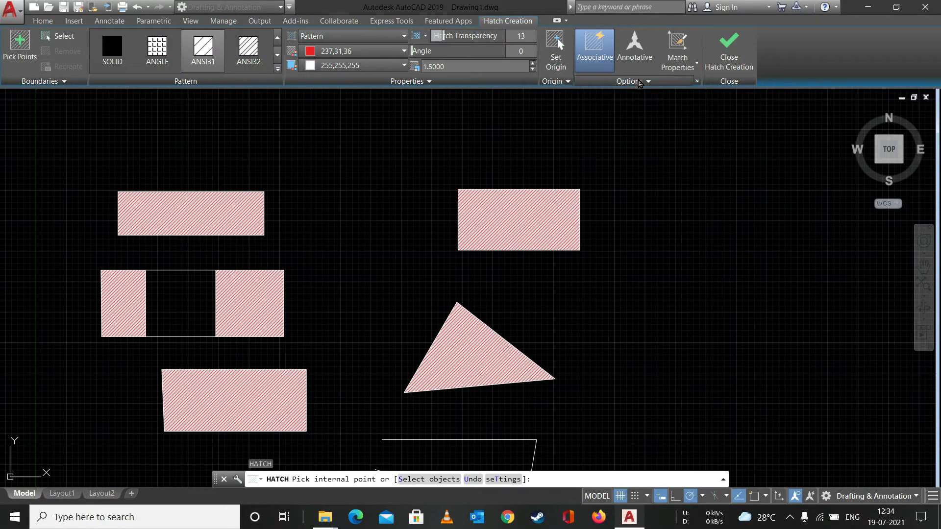
left_click(640, 82)
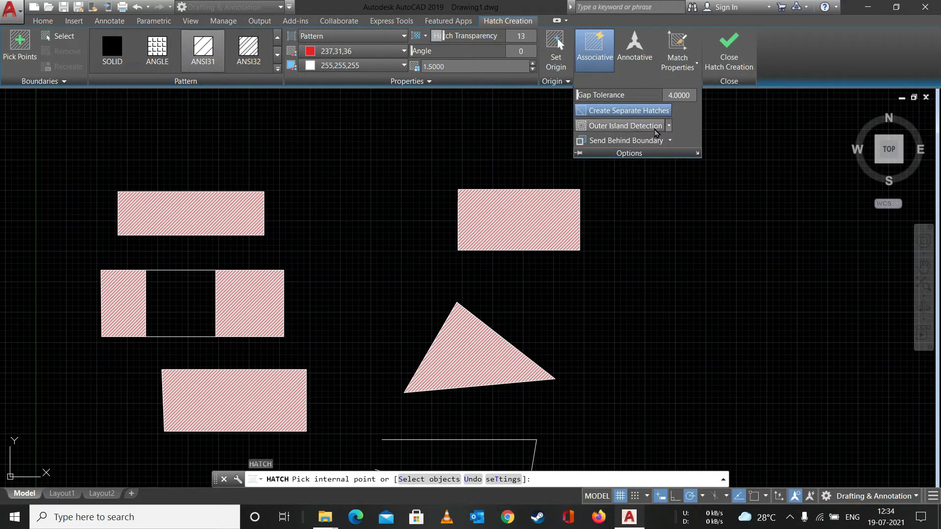
left_click(670, 125)
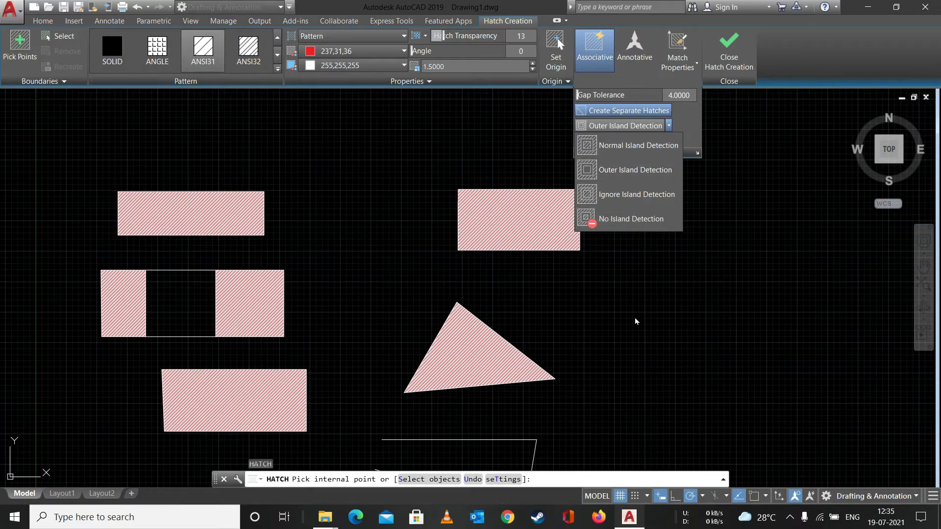
key("Escape")
key("Escape")
Delete the hatched shapes and their leftover outline lines to clear the drawing area.
left_click(706, 199)
mouse_move(707, 199)
left_mouse_down()
mouse_move(304, 373)
mouse_move(122, 201)
mouse_move(88, 212)
mouse_move(409, 447)
mouse_move(576, 450)
left_mouse_up()
key("Delete")
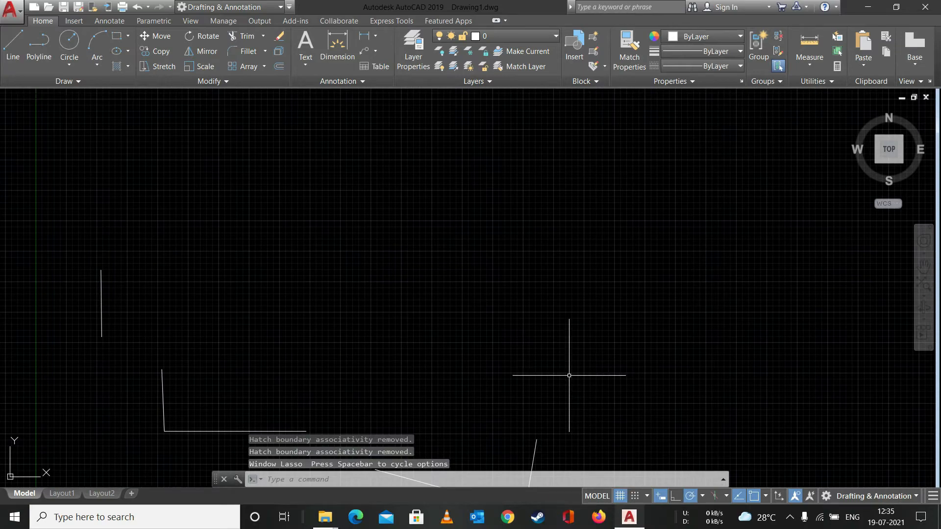
mouse_move(598, 405)
left_mouse_down()
mouse_move(273, 384)
mouse_move(83, 265)
left_mouse_up()
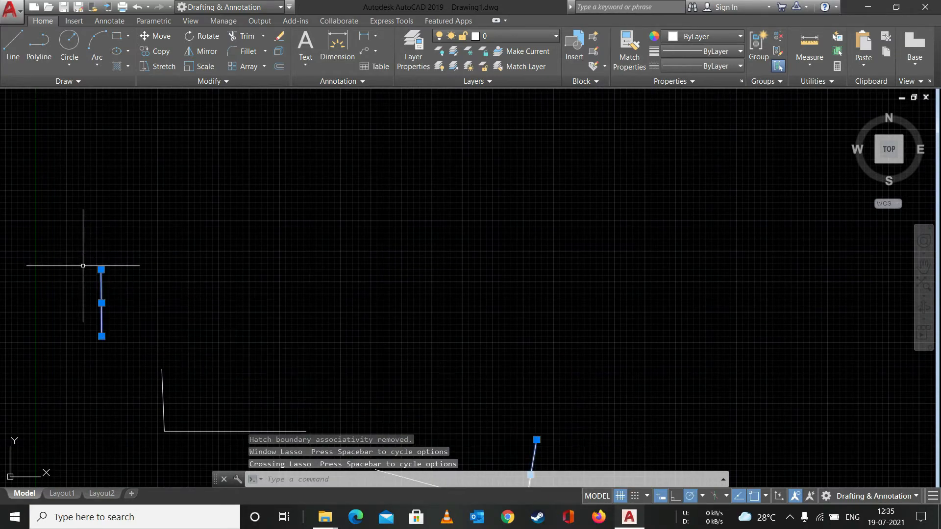
key("Delete")
left_click_drag(130, 353, 342, 442)
mouse_move(372, 370)
left_mouse_down()
mouse_move(362, 399)
mouse_move(132, 392)
left_mouse_up()
key("Delete")
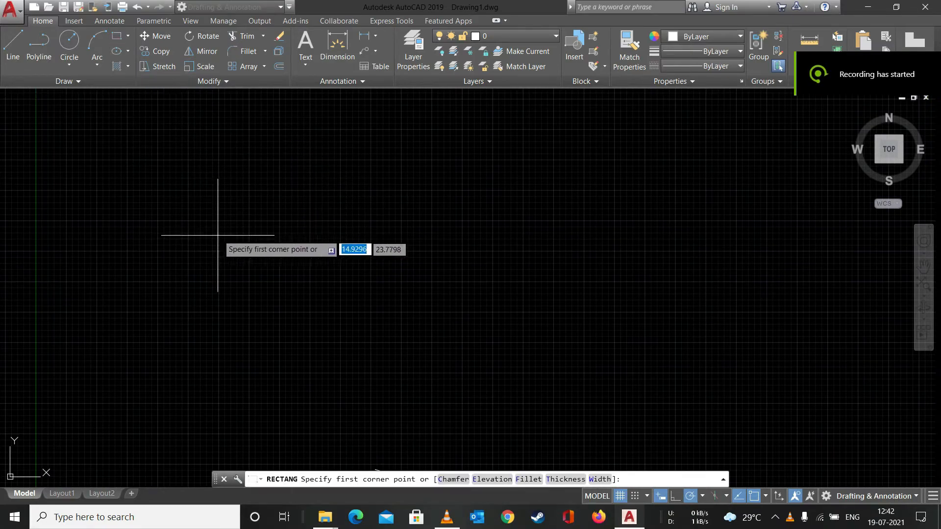
Draw a large rectangle across the cleared area and a circle at its centre, nearly reaching the long edges.
left_click(157, 175)
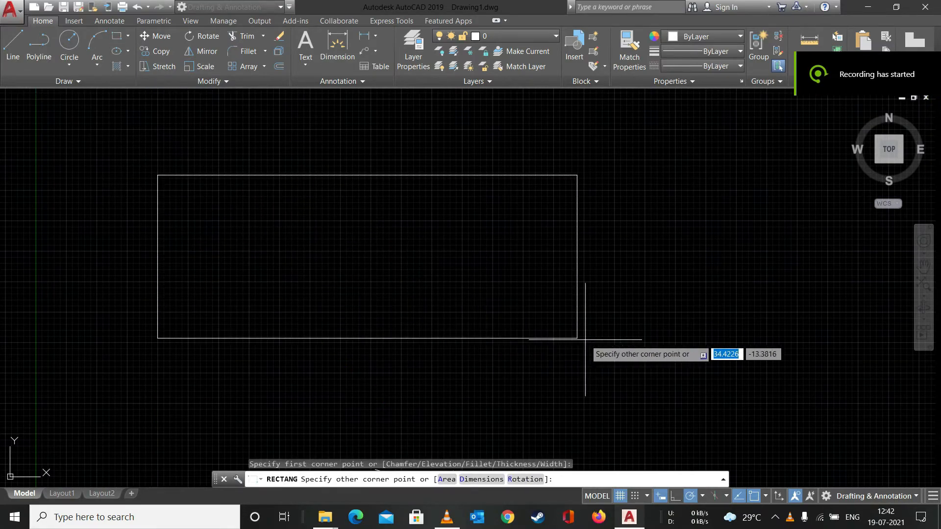
left_click(761, 381)
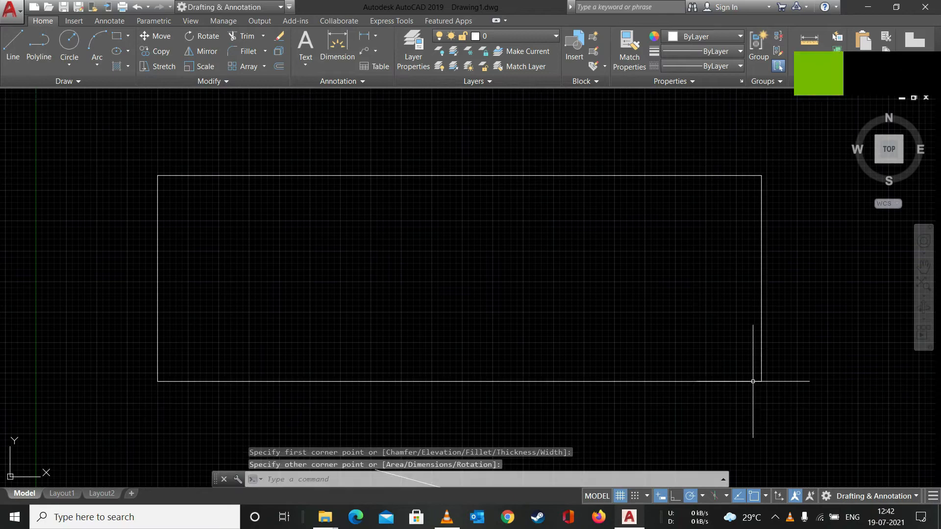
left_click(70, 41)
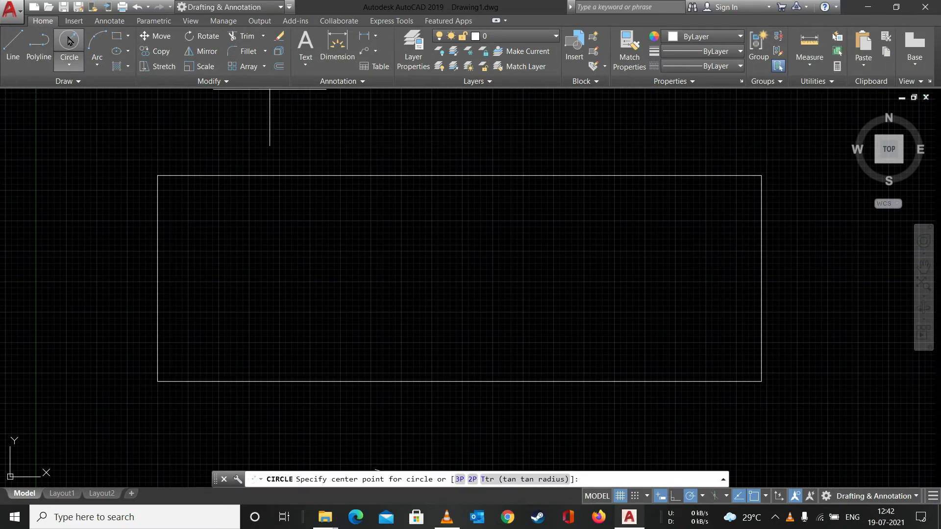
left_click(459, 278)
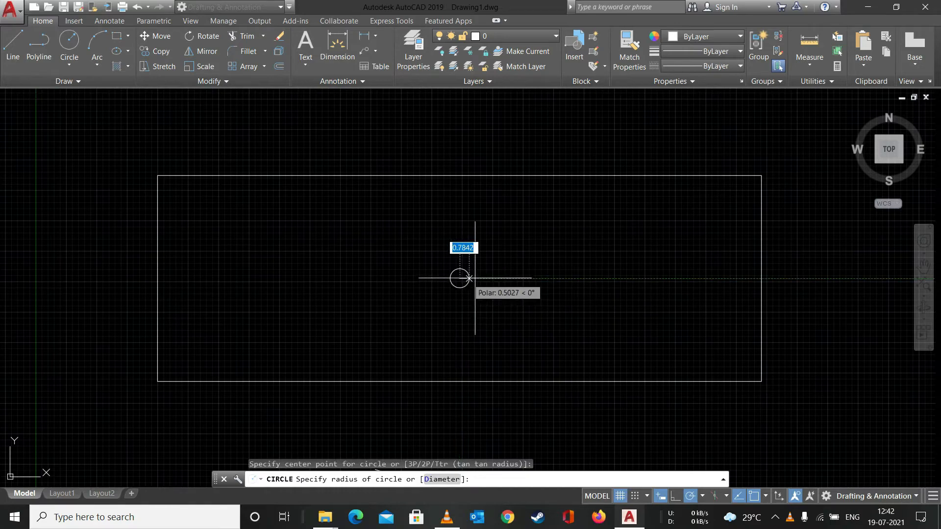
left_click(554, 271)
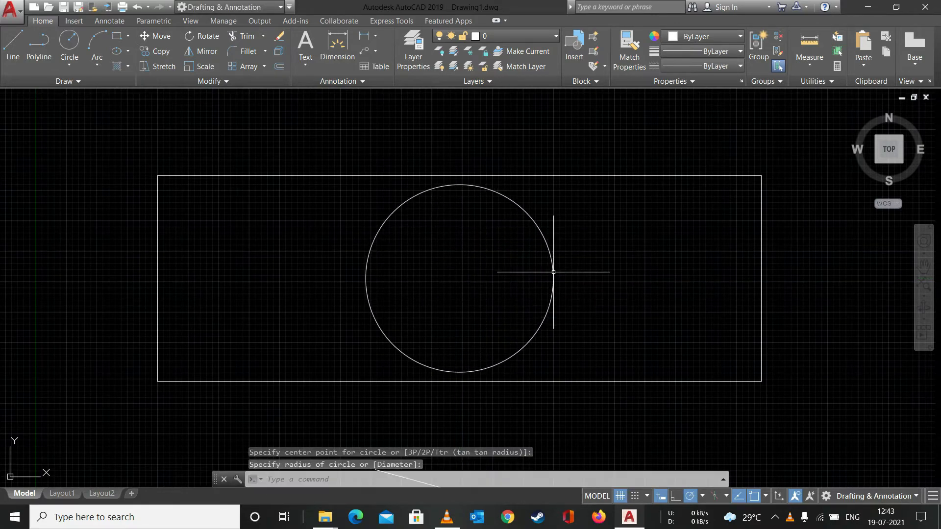
Draw a smaller circle concentric with the existing one, about half its radius.
left_click(69, 40)
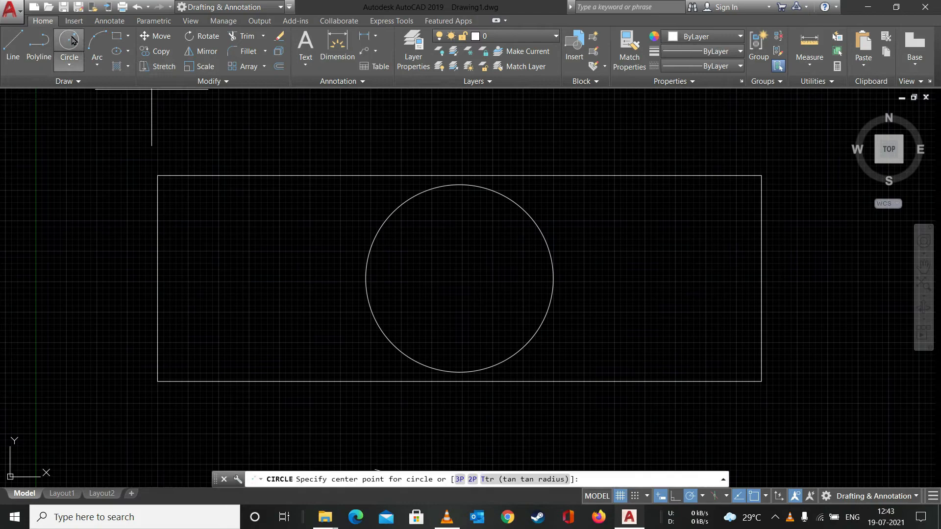
left_click(460, 277)
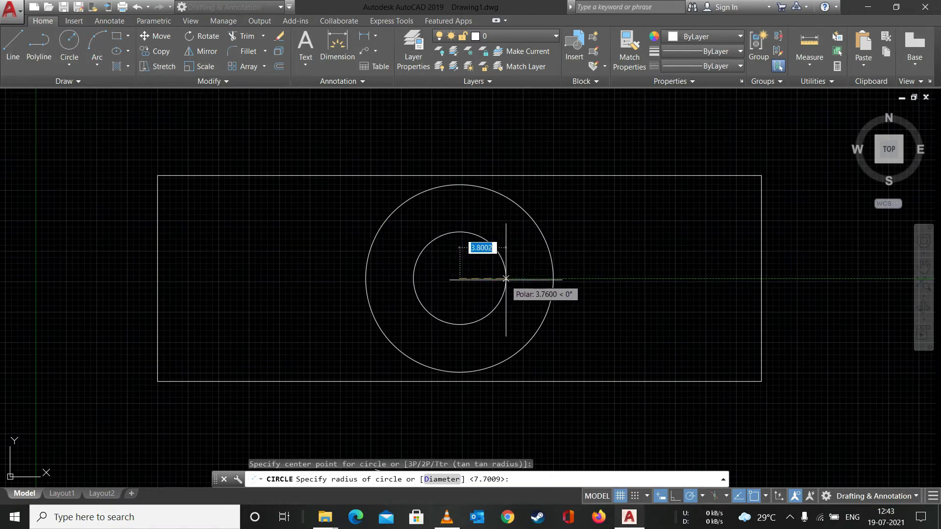
left_click(509, 280)
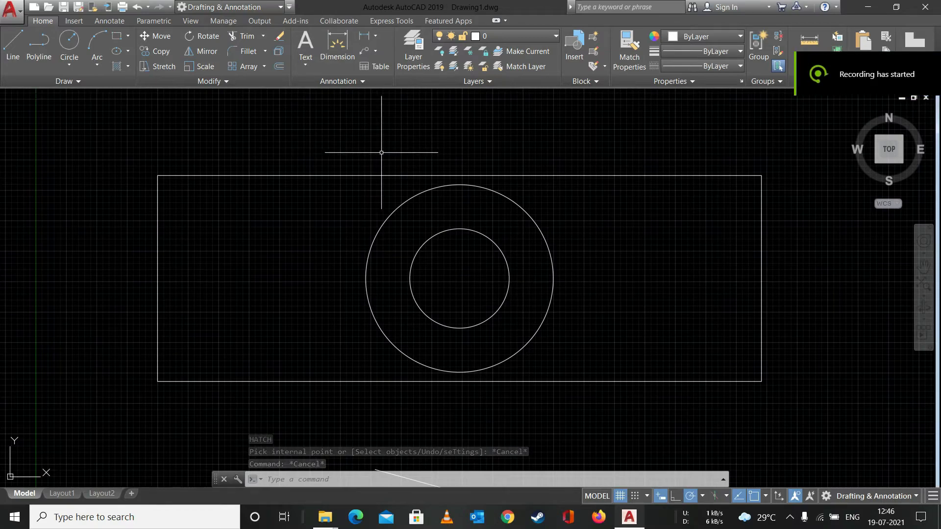
Hatch the rectangle with ANSI31 using No Island Detection, picking an internal point outside the circles.
type("H")
key("Return")
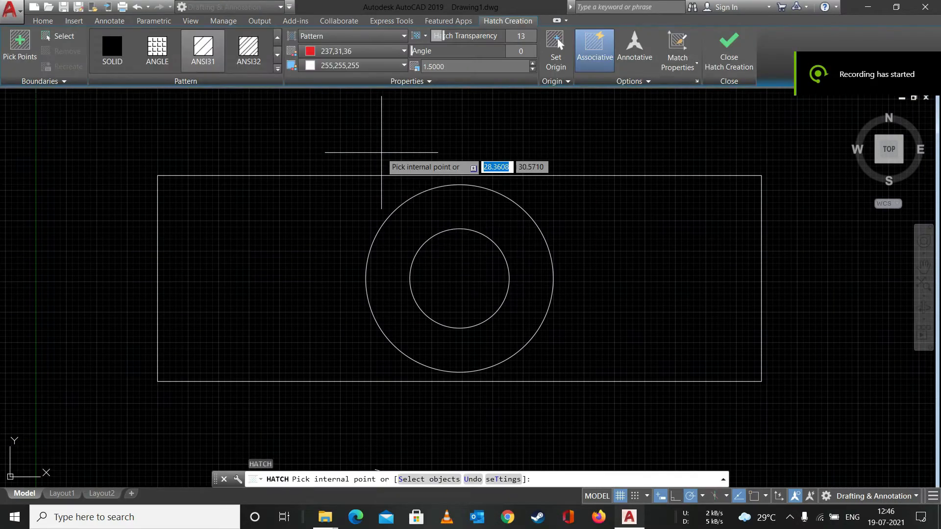
left_click(632, 81)
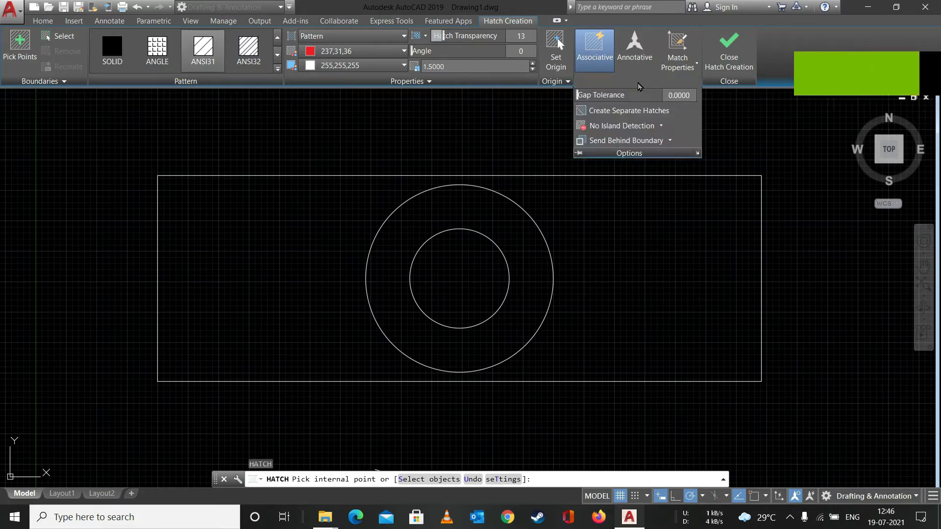
left_click(661, 126)
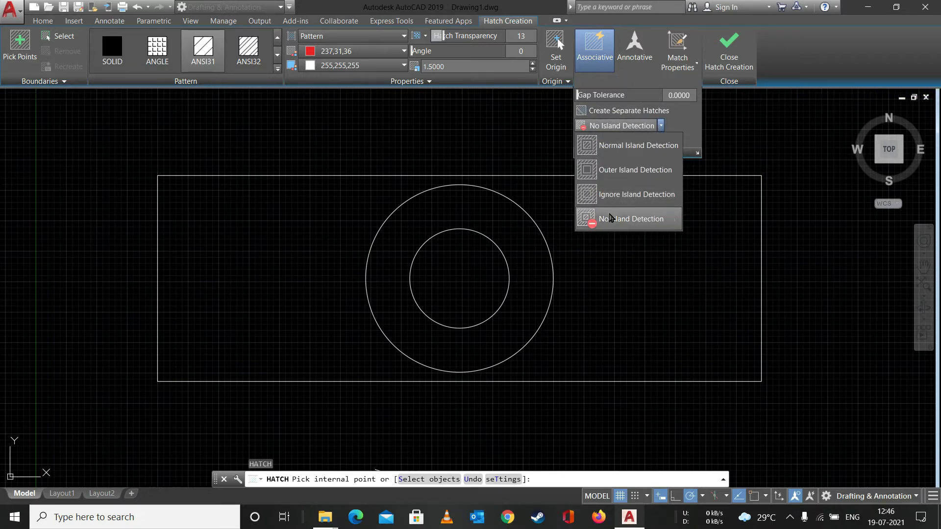
left_click(613, 215)
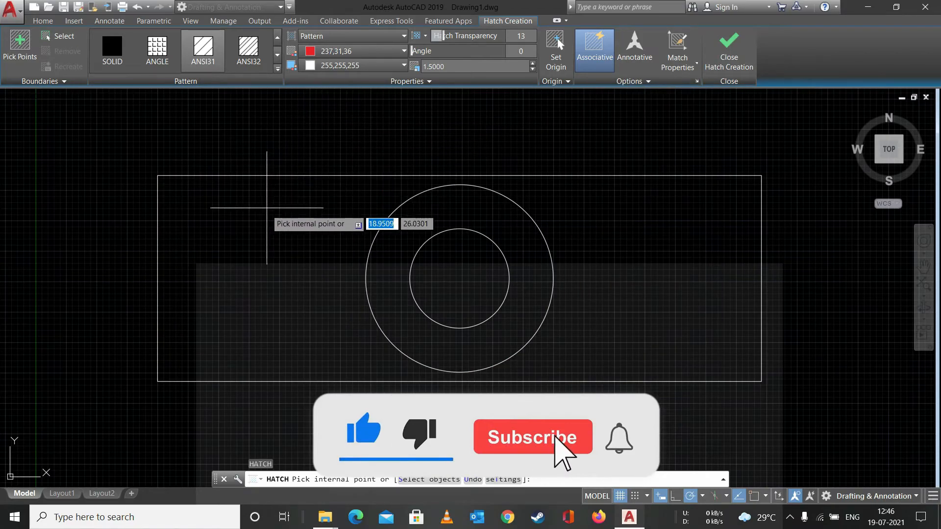
left_click(267, 240)
left_click(267, 240)
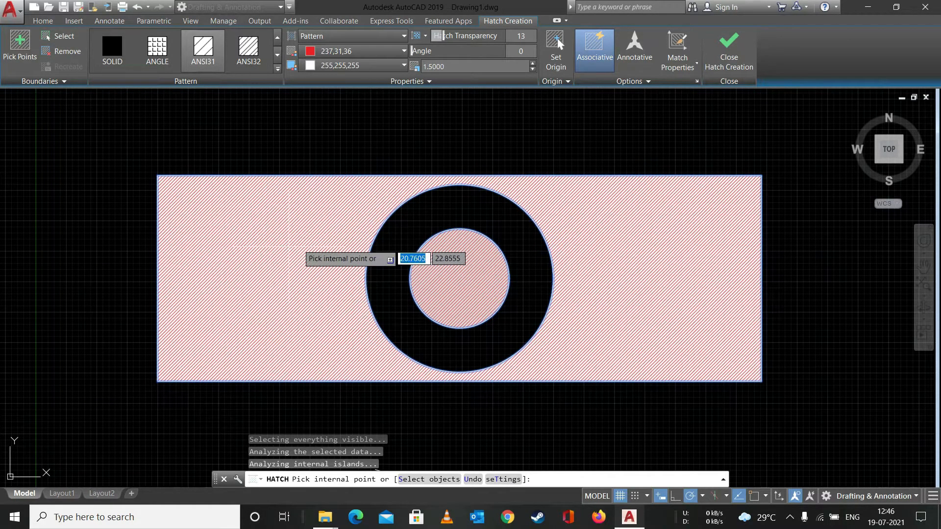
Switch the pending hatch to Ignore Island Detection and finish the Hatch command.
left_click(651, 79)
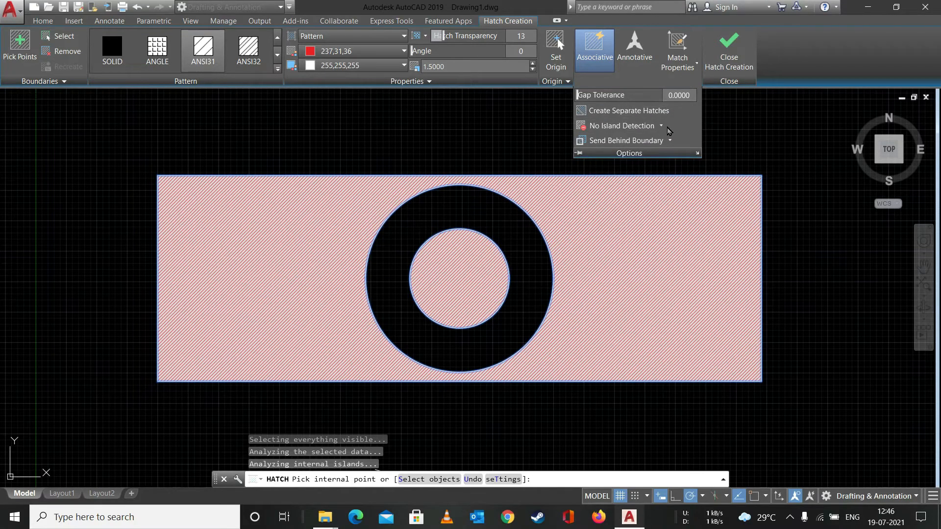
left_click(660, 126)
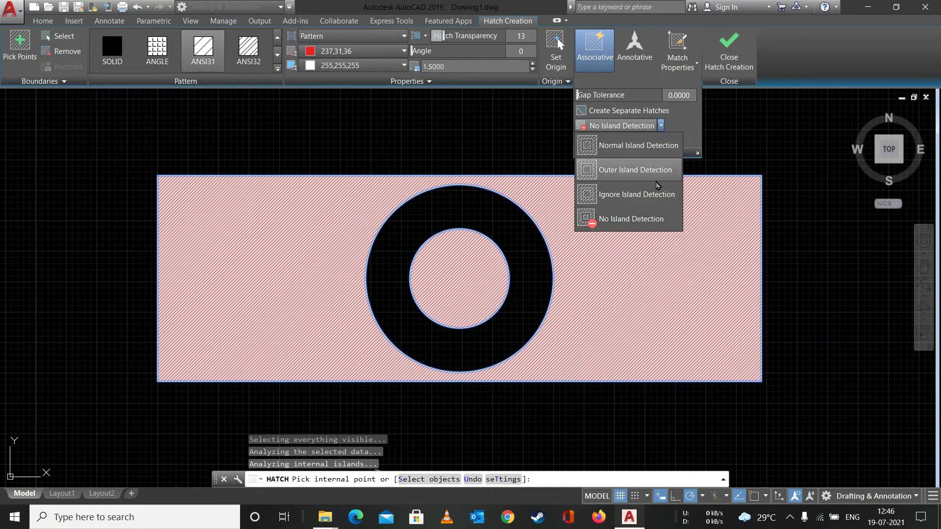
left_click(636, 202)
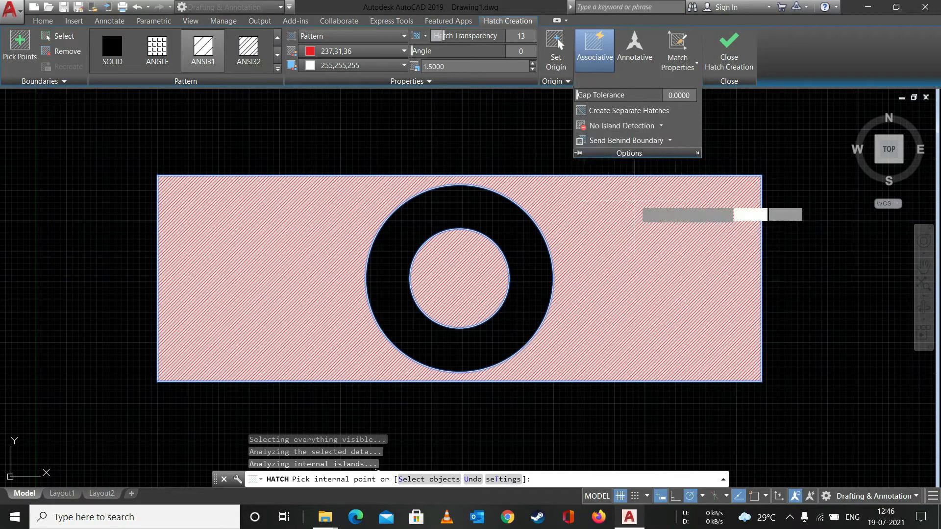
key("Escape")
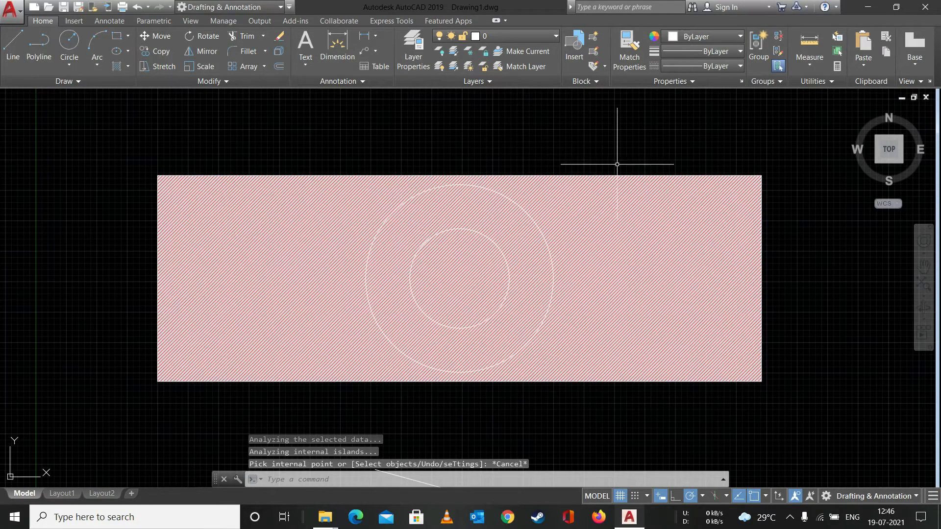
key("Escape")
Delete the rectangle's hatch and hatch it again with Ignore Island Detection, picking a point between the rectangle and the outer circle.
left_click(655, 259)
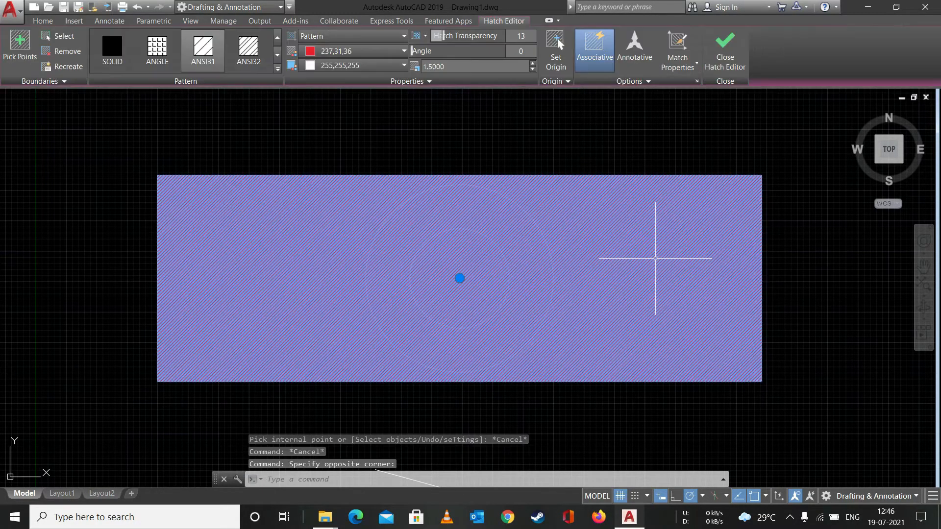
key("Delete")
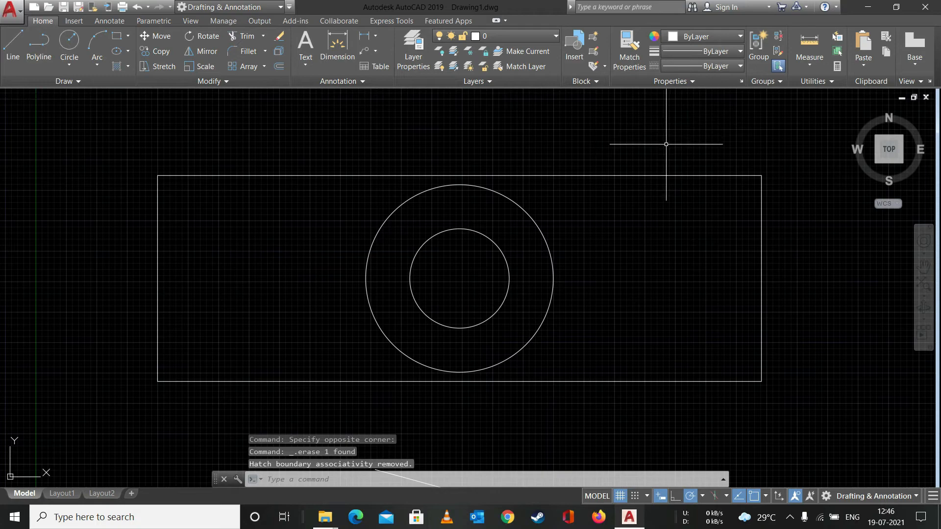
key("Return")
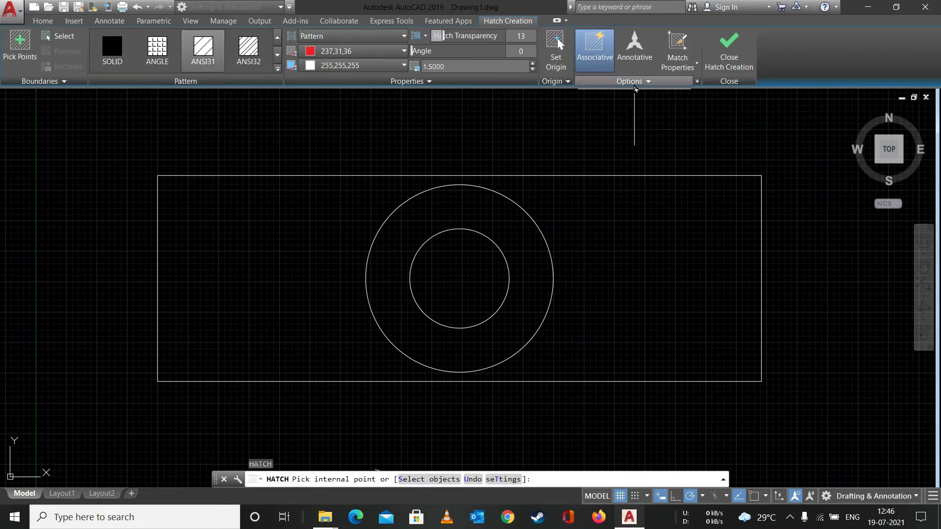
left_click(633, 84)
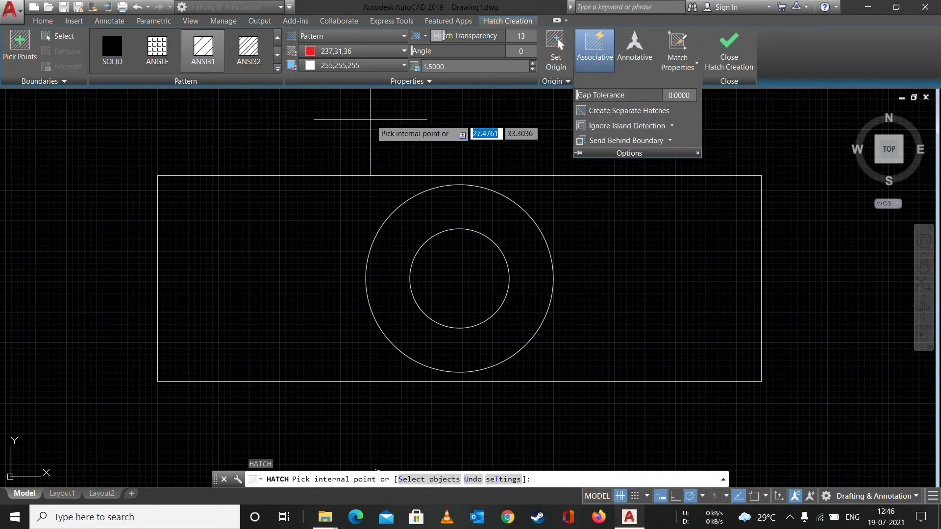
left_click(289, 279)
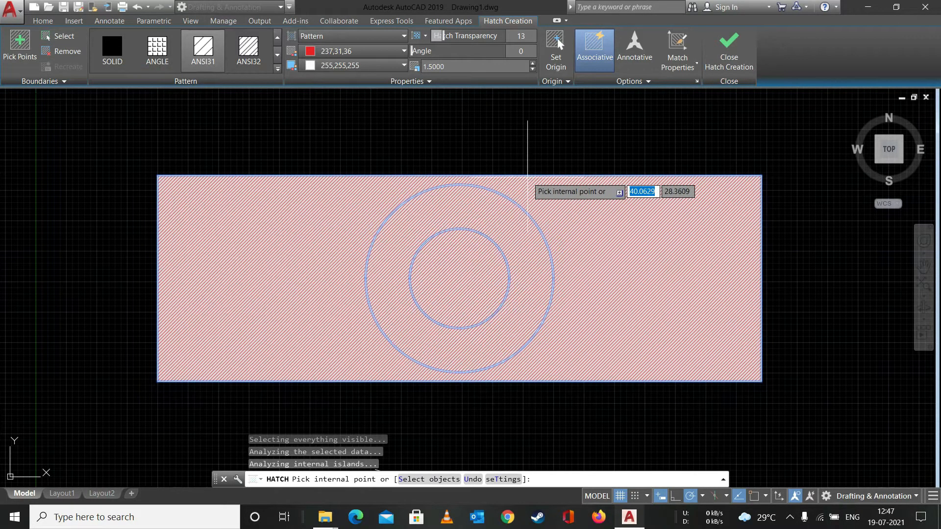
left_click(555, 235)
key("Return")
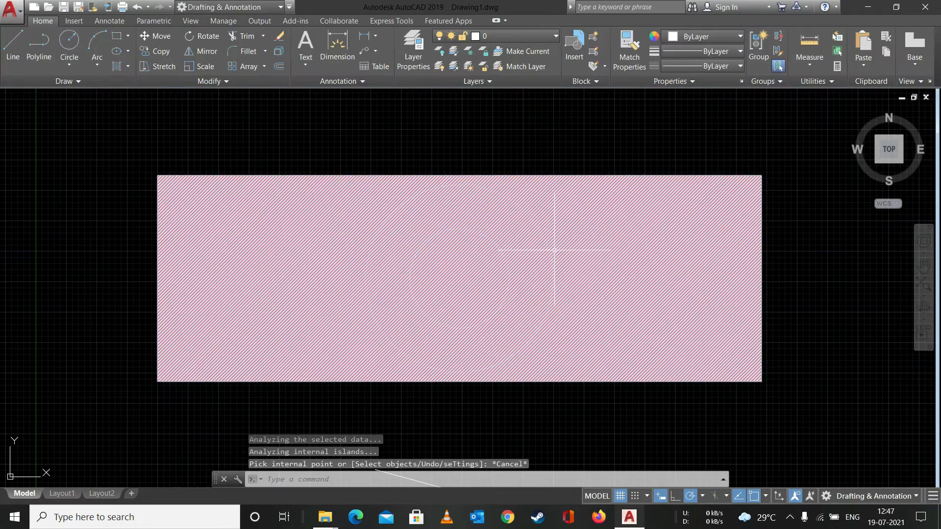
Delete the hatch and rehatch the rectangle with Outer Island Detection, picking a point outside the circles.
left_click(556, 254)
key("Delete")
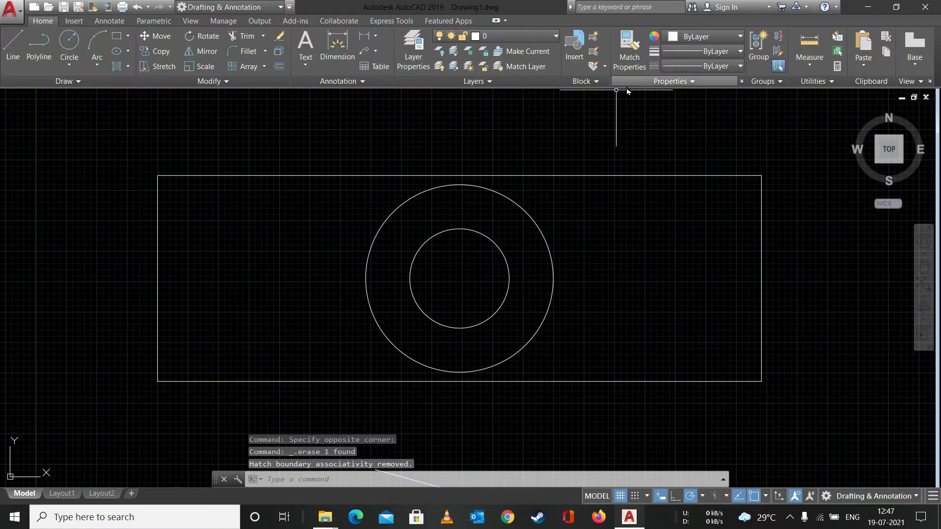
type("H")
key("Return")
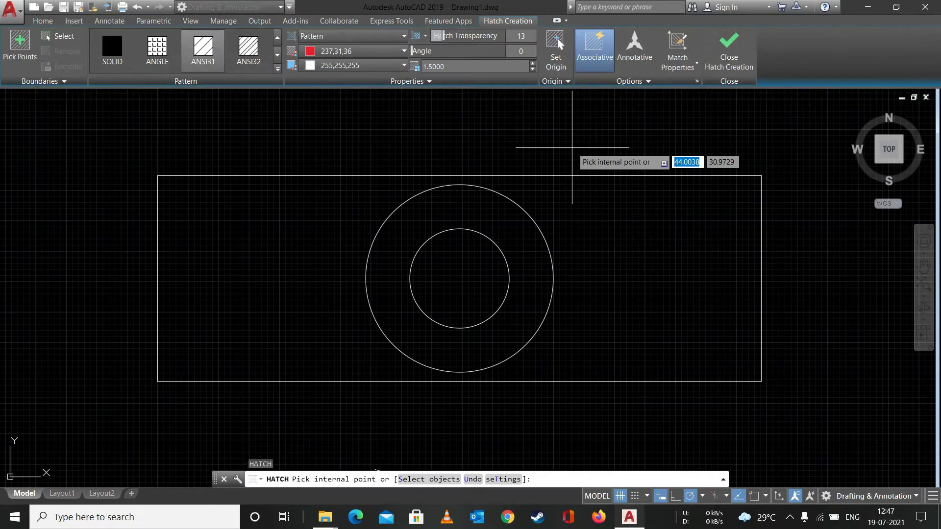
left_click(632, 81)
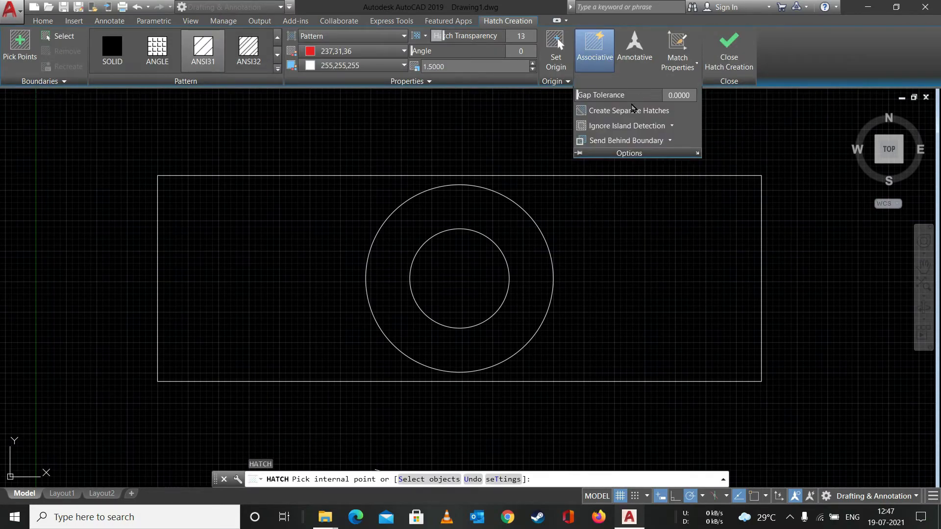
left_click(671, 126)
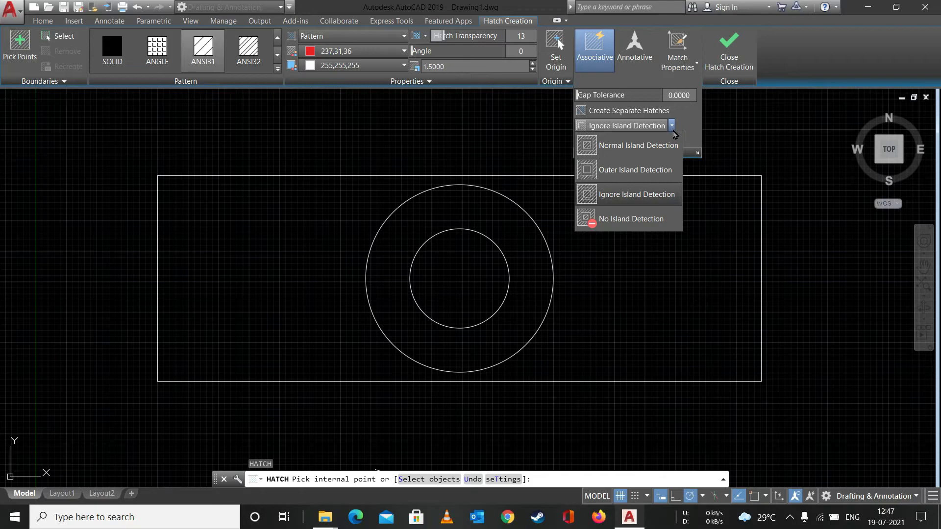
left_click(645, 172)
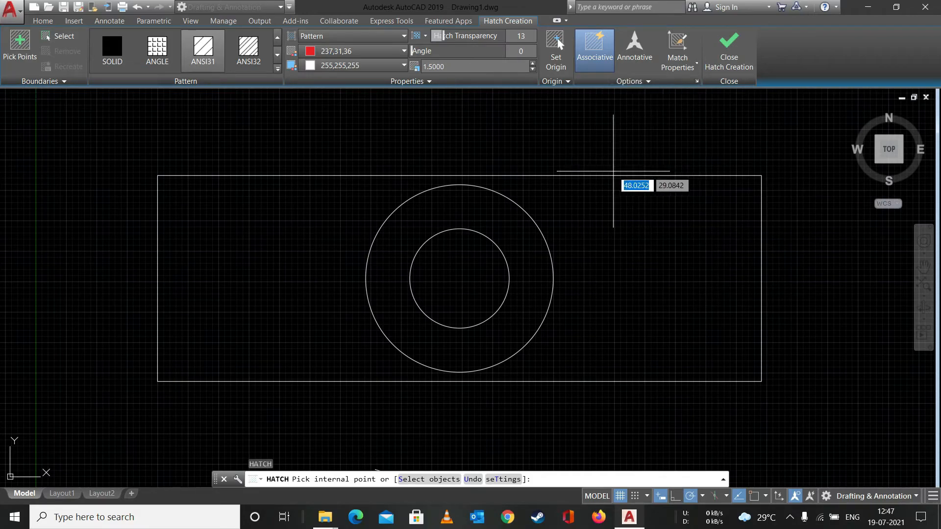
left_click(217, 238)
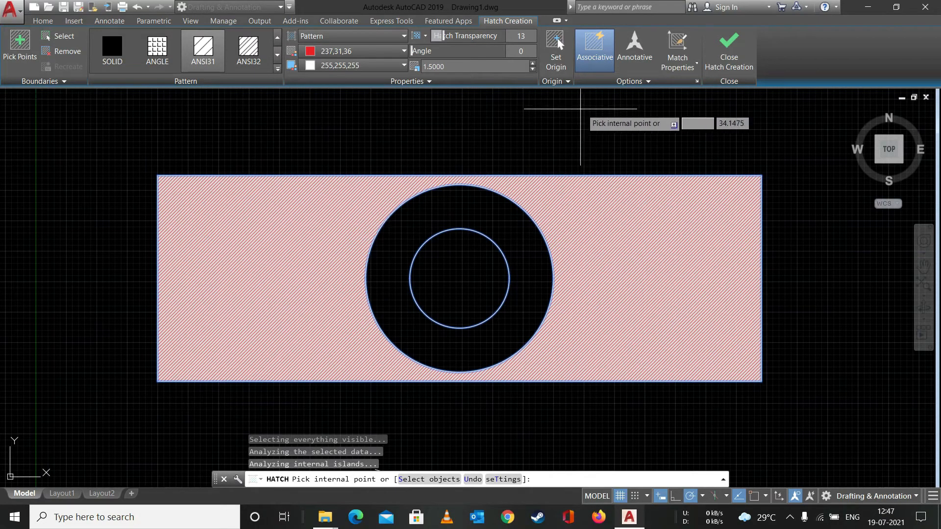
Preview the pending hatch with Normal Island Detection, followed by Ignore Island Detection.
left_click(629, 81)
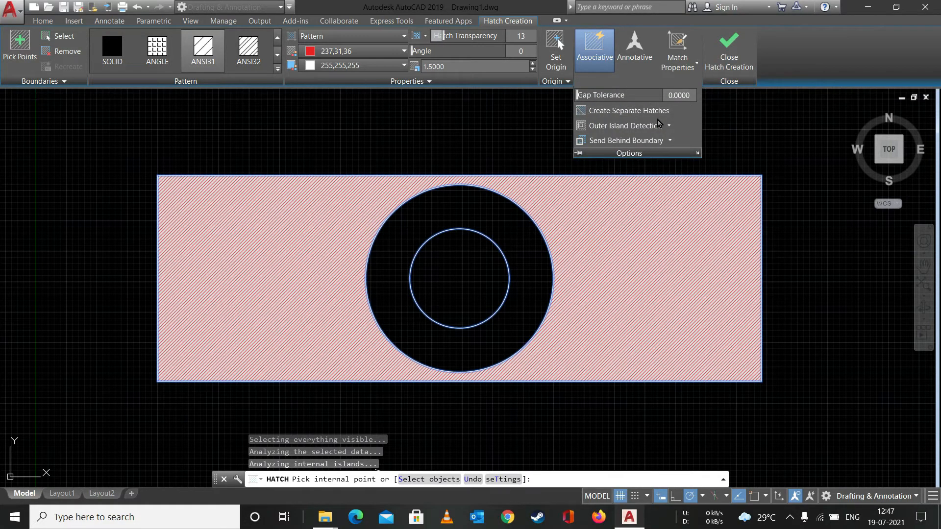
left_click(669, 126)
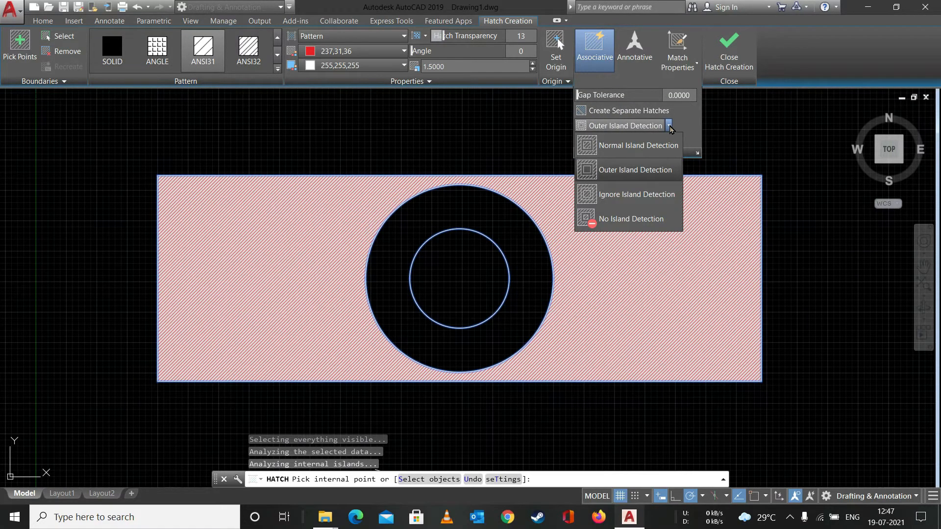
left_click(638, 146)
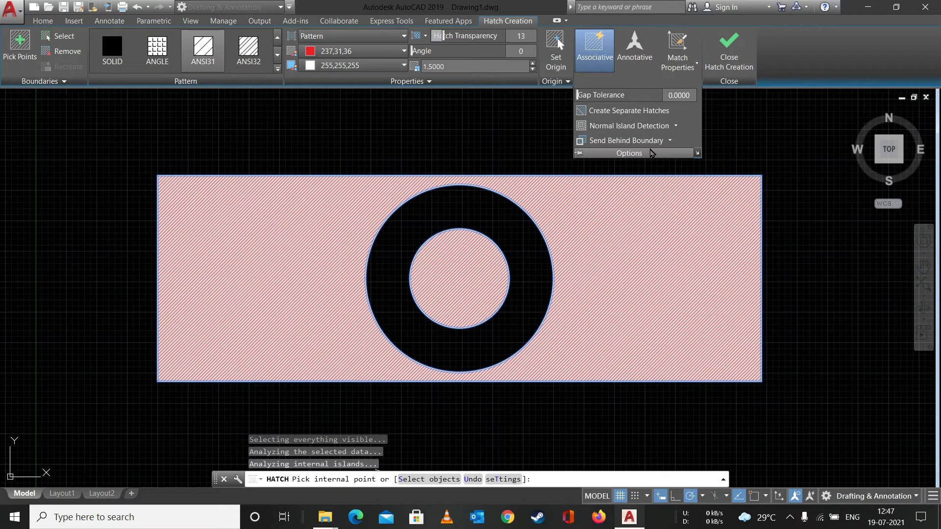
left_click(675, 127)
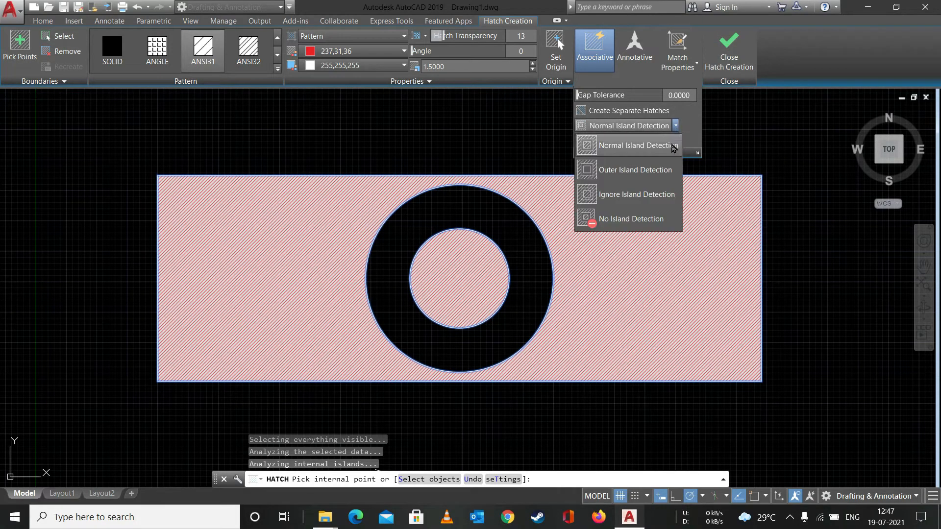
left_click(636, 194)
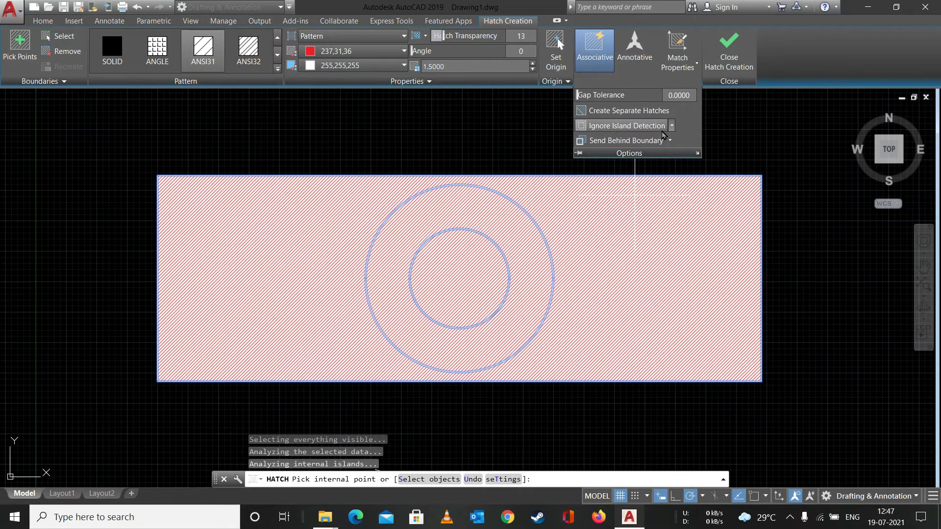
Set the pending hatch to No Island Detection, and return it to Normal Island Detection.
left_click(671, 127)
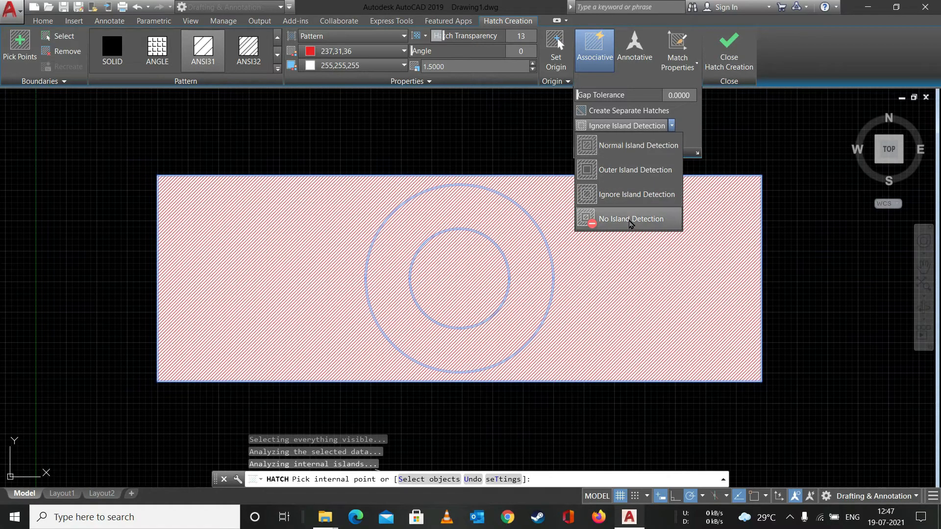
left_click(629, 217)
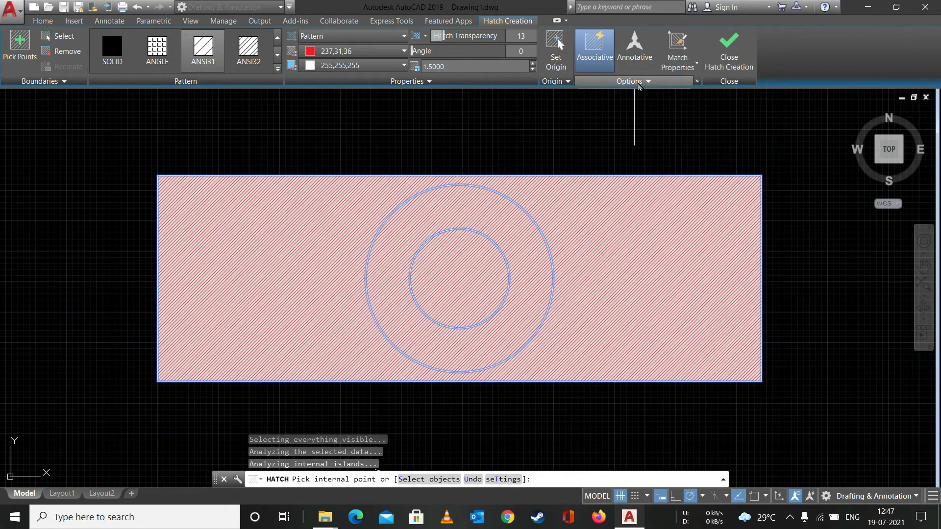
left_click(632, 81)
left_click(662, 127)
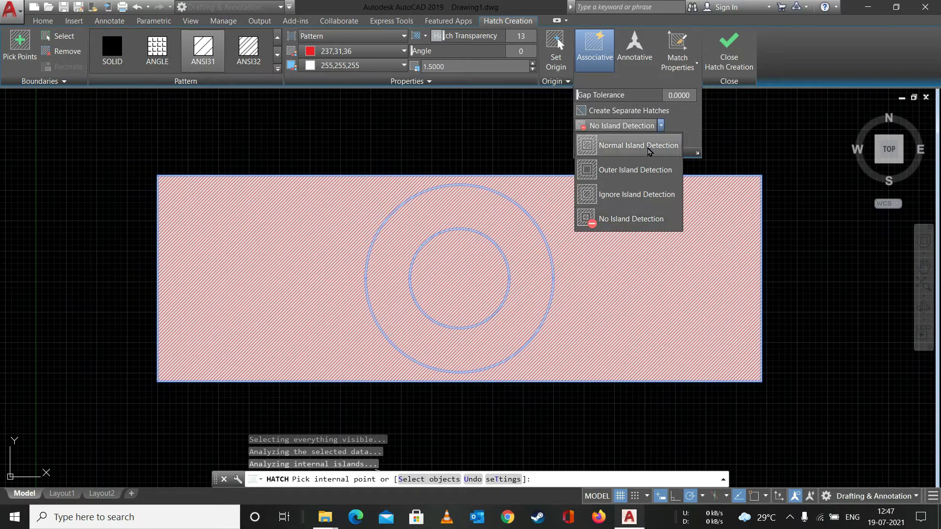
left_click(632, 145)
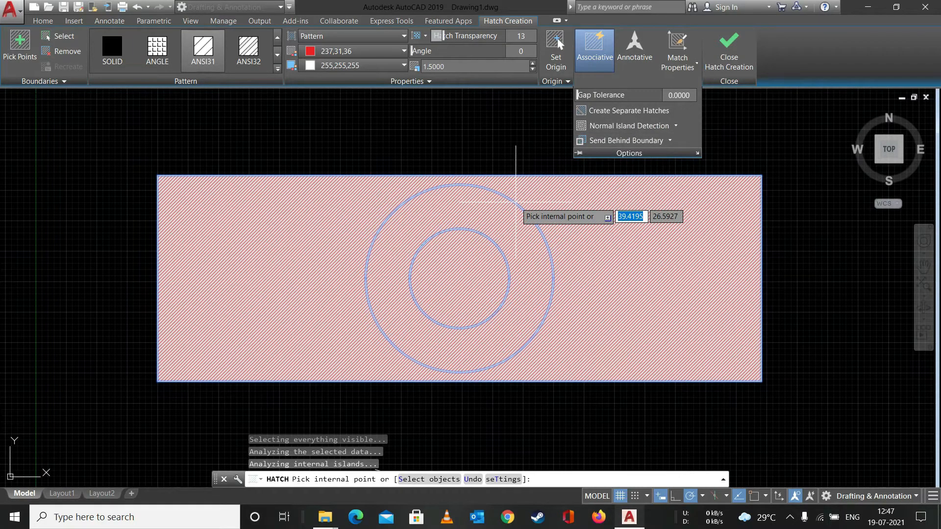
Finish the Hatch command and delete the resulting hatch, keeping the rectangle and both circles.
key("Return")
left_click(638, 220)
key("Delete")
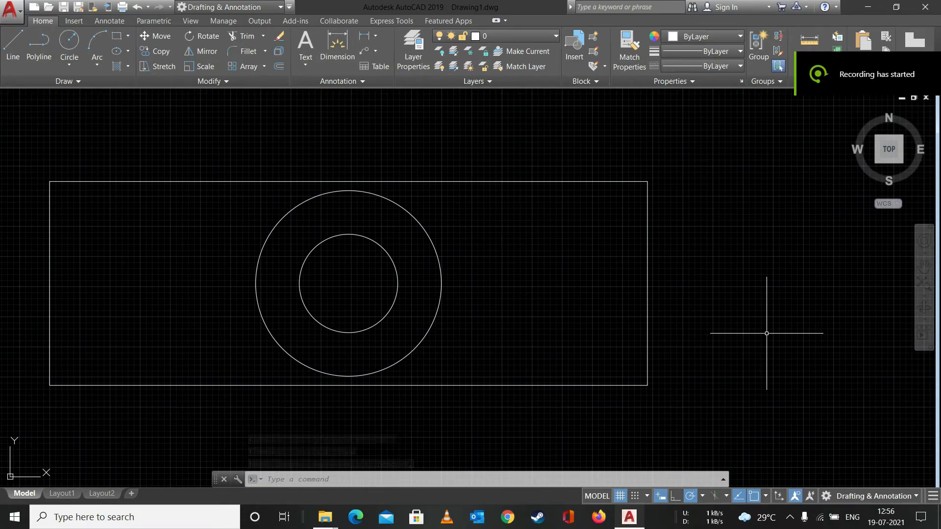
Erase the old rectangle and both circles, and draw a new wide rectangle across the drawing area.
left_click(706, 199)
left_click_drag(627, 487, 135, 239)
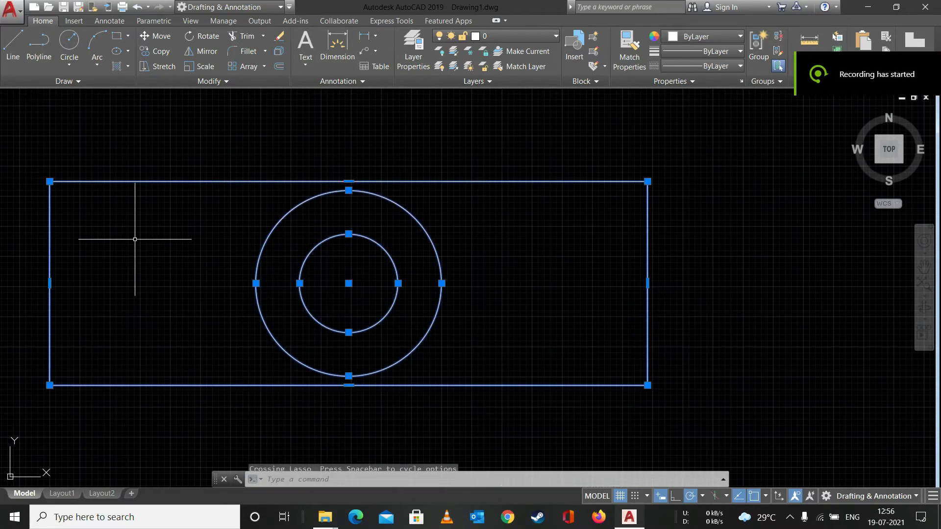
key("Delete")
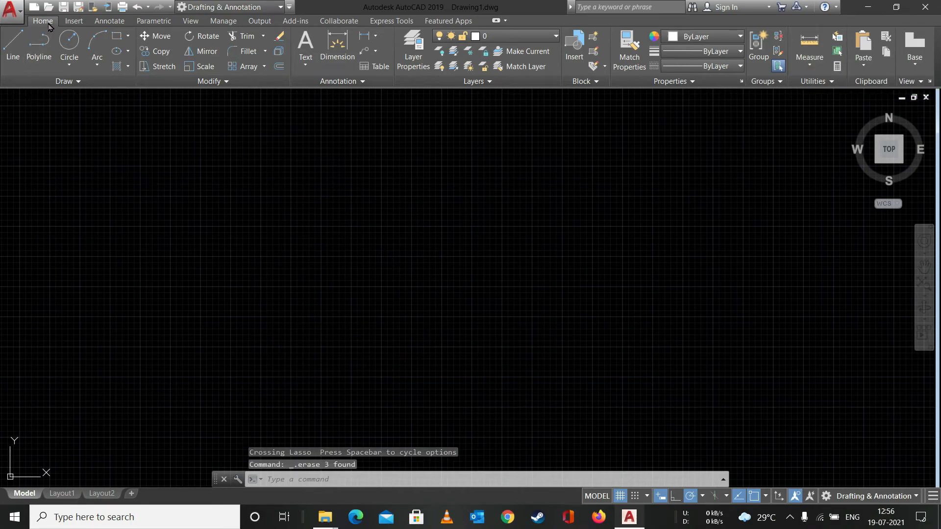
left_click(117, 36)
left_click(94, 153)
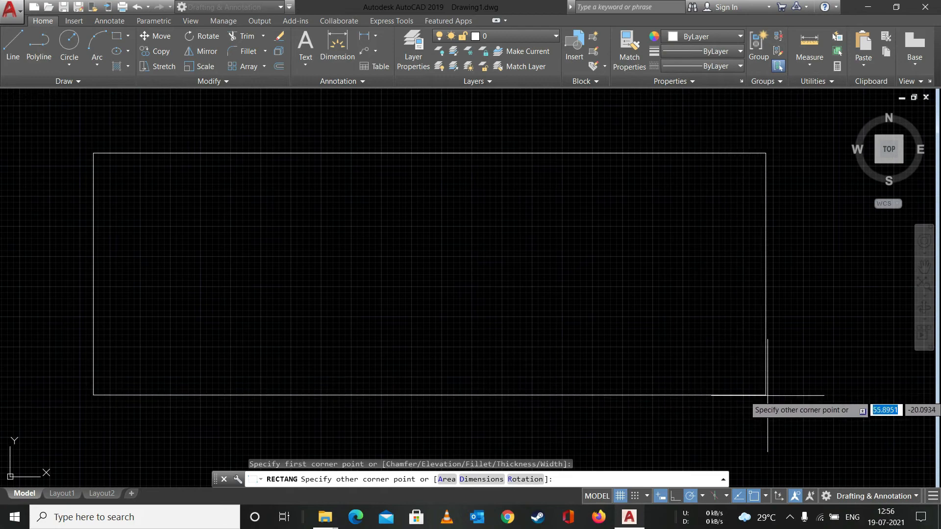
left_click(797, 408)
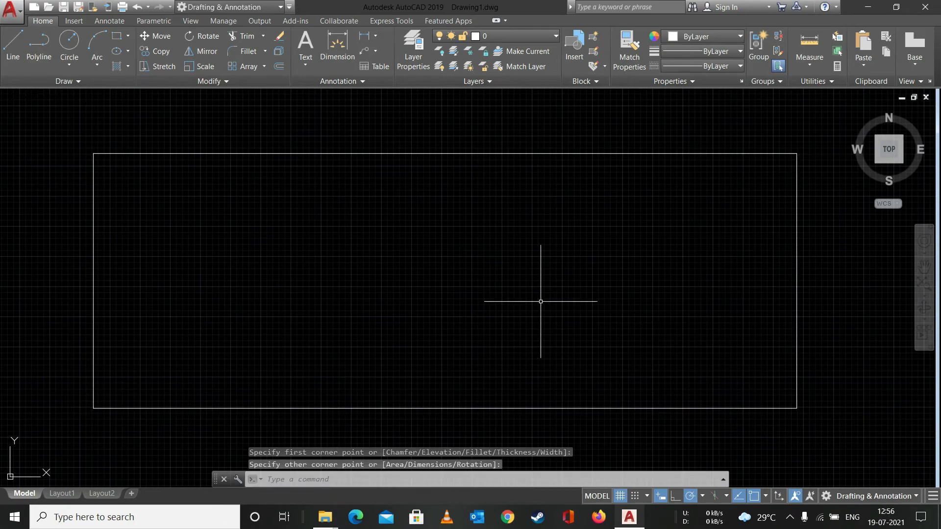
Add the multiline text DRAWING with a text height of 1 inside the rectangle's upper-left area and save it.
type("t")
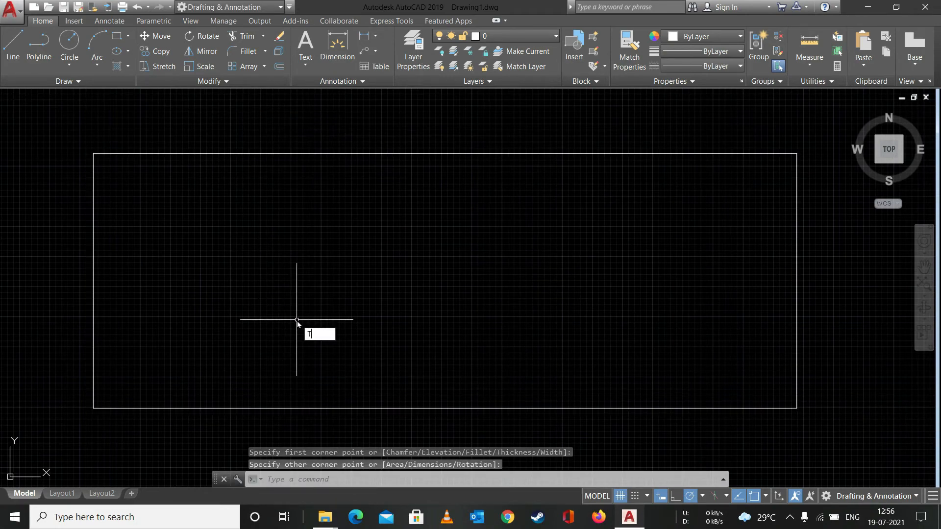
key("Return")
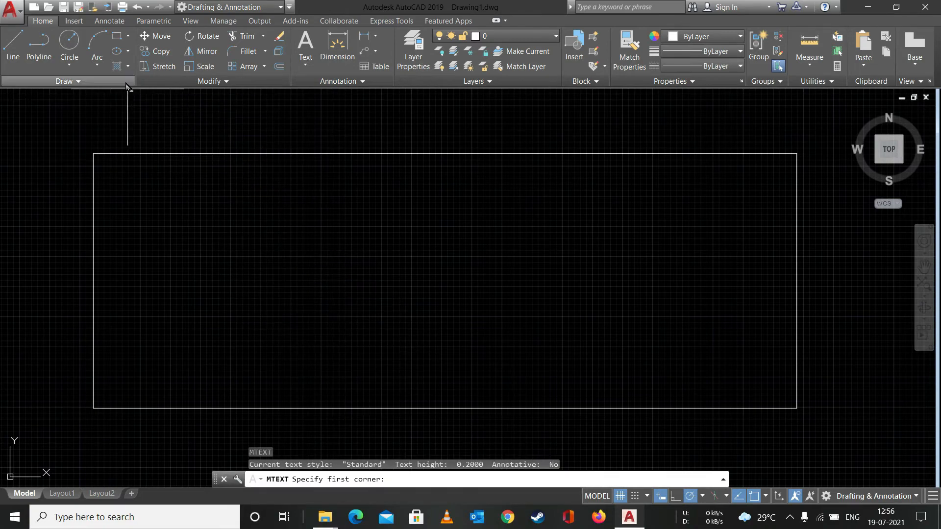
left_click(228, 215)
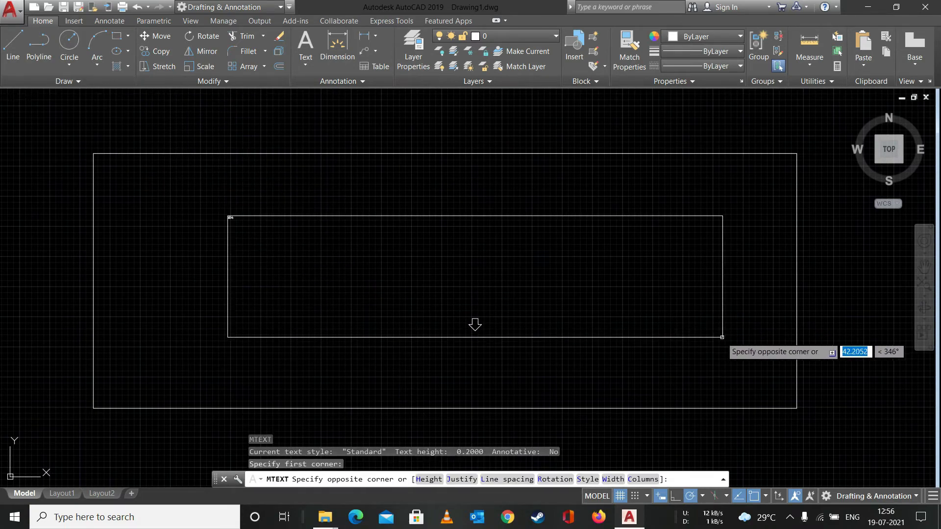
left_click(585, 242)
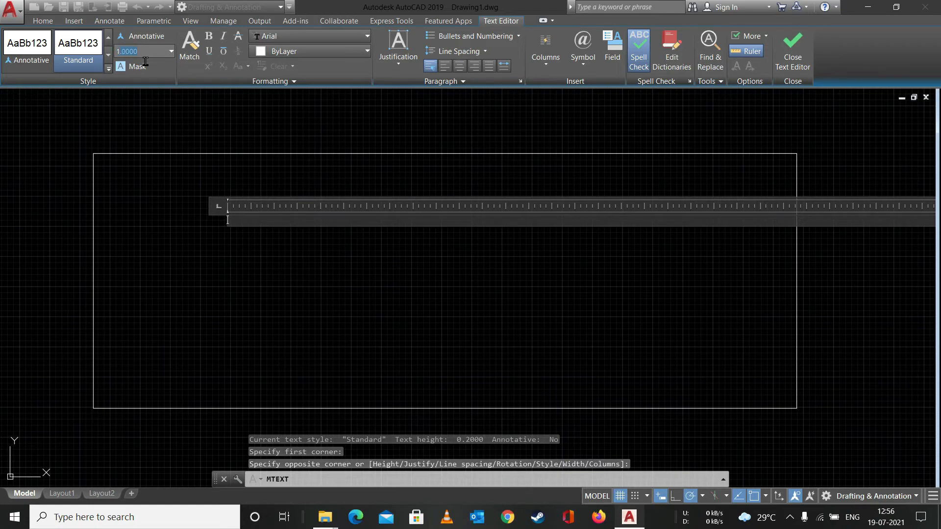
type("10")
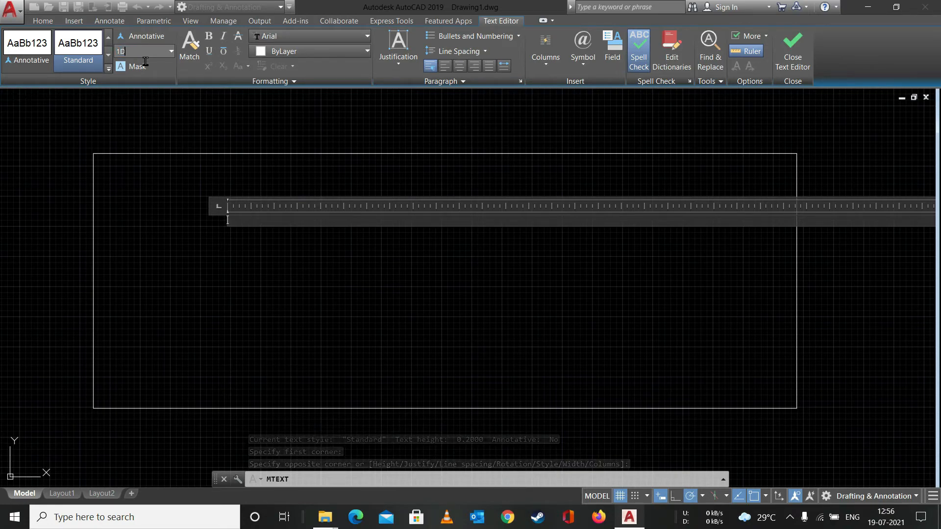
key("Return")
type("D")
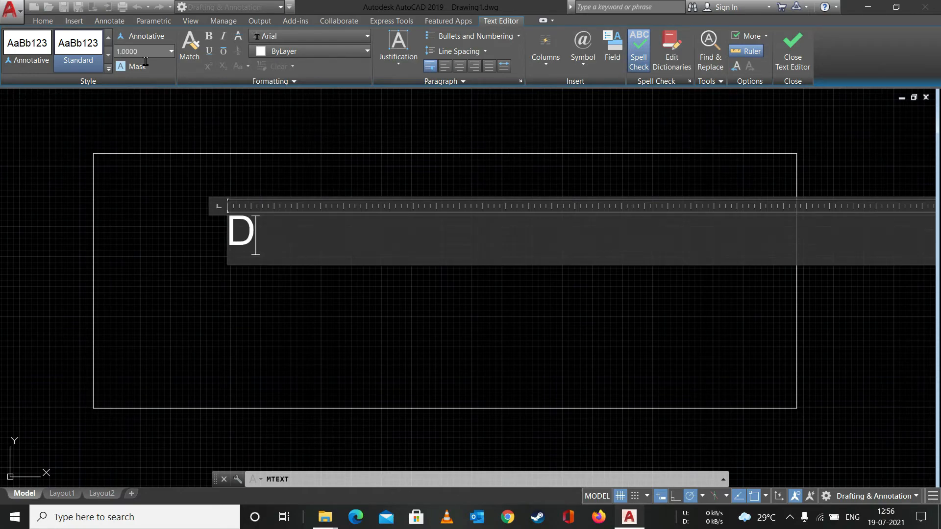
type("RAWING")
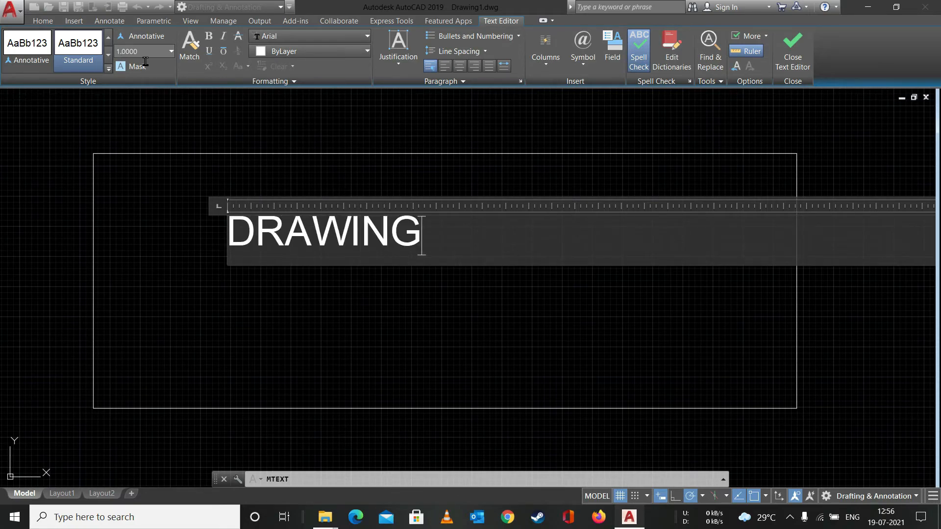
key("Escape")
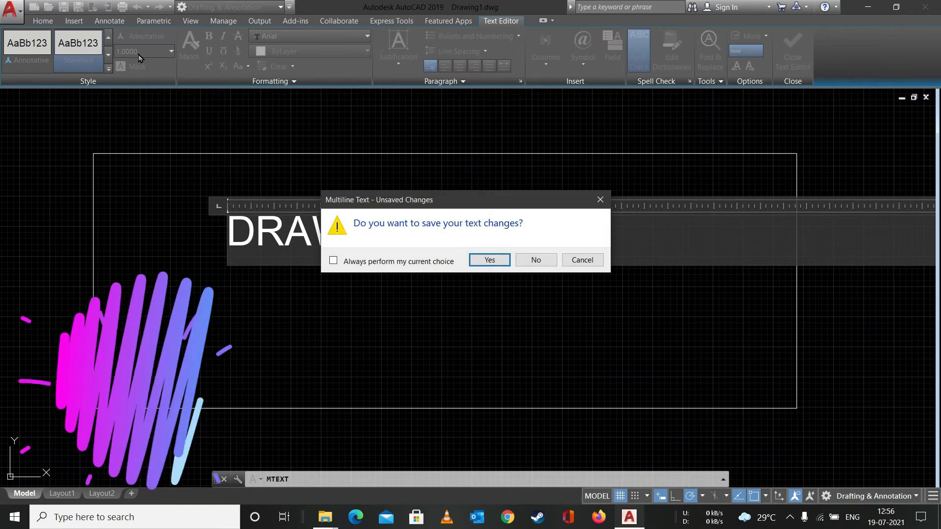
key("Return")
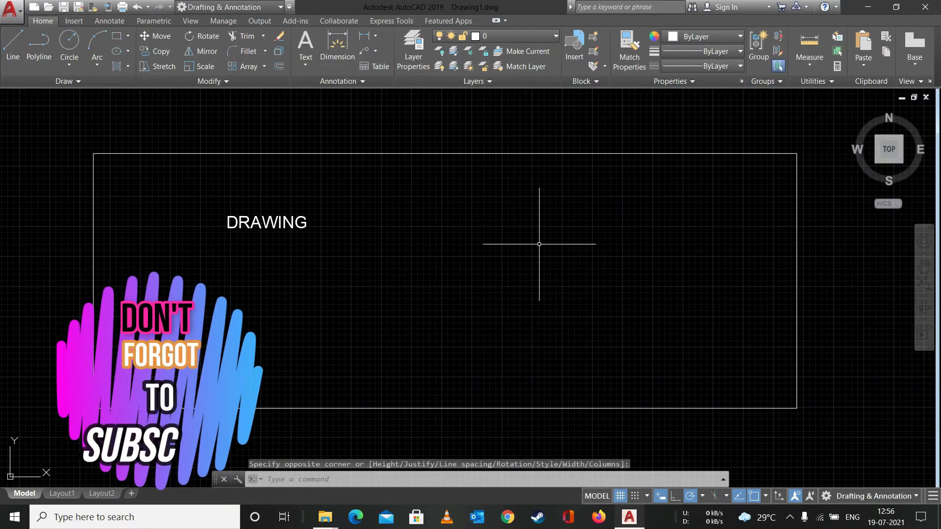
Start the Hatch command and set the new hatch to No Island Detection.
type("H")
key("Return")
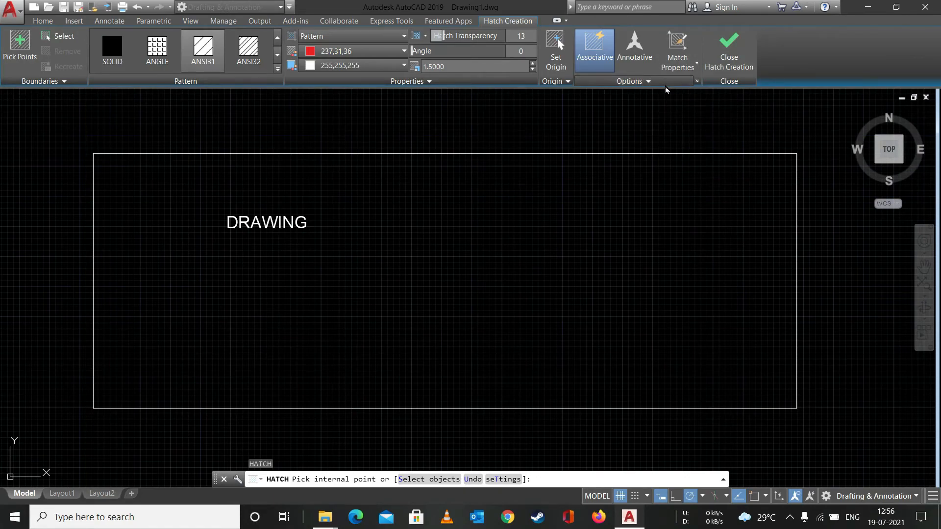
left_click(666, 85)
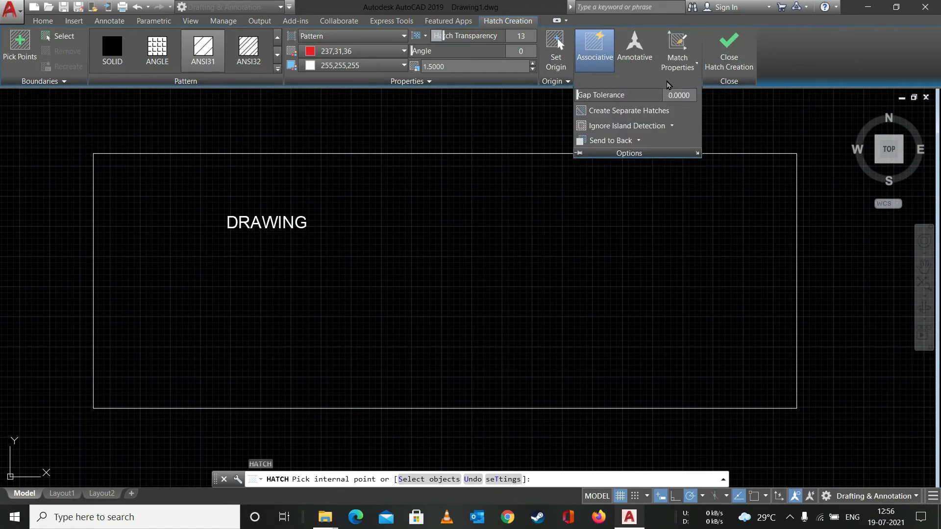
left_click(672, 126)
left_click(630, 219)
left_click(628, 221)
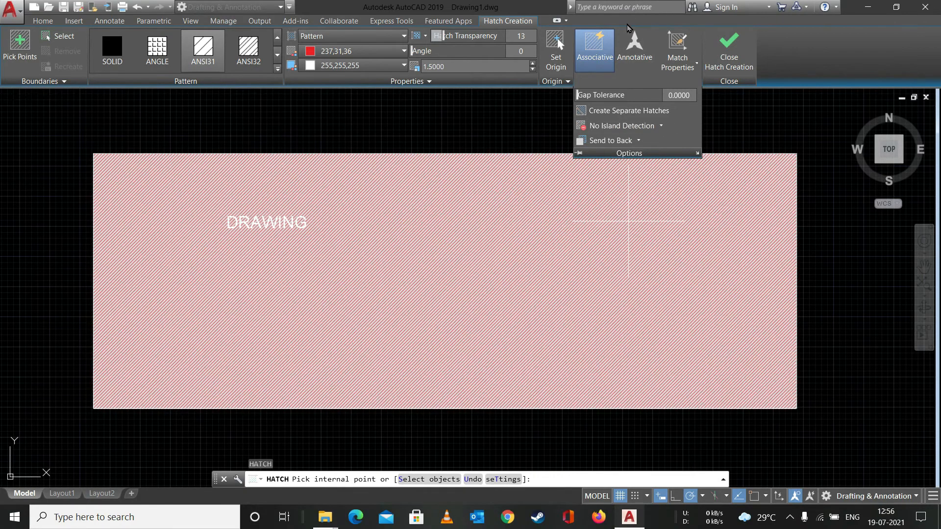
Set the hatch's draw order to Send to Back and hatch the rectangle by picking a point below the text.
left_click(638, 141)
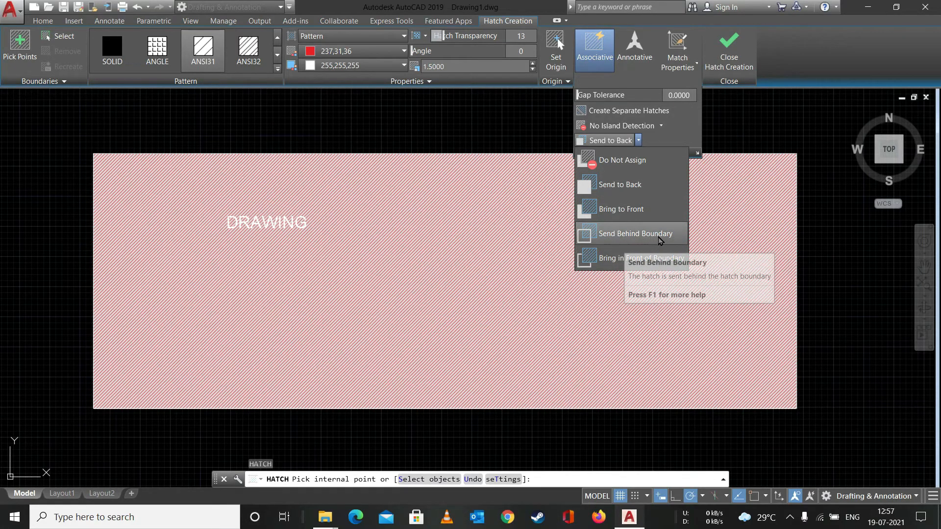
left_click(649, 195)
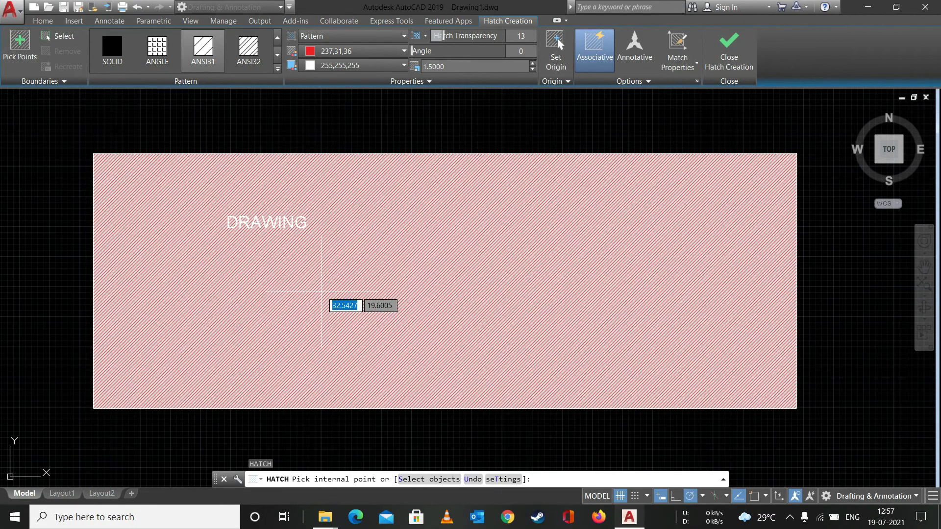
left_click(321, 301)
key("Escape")
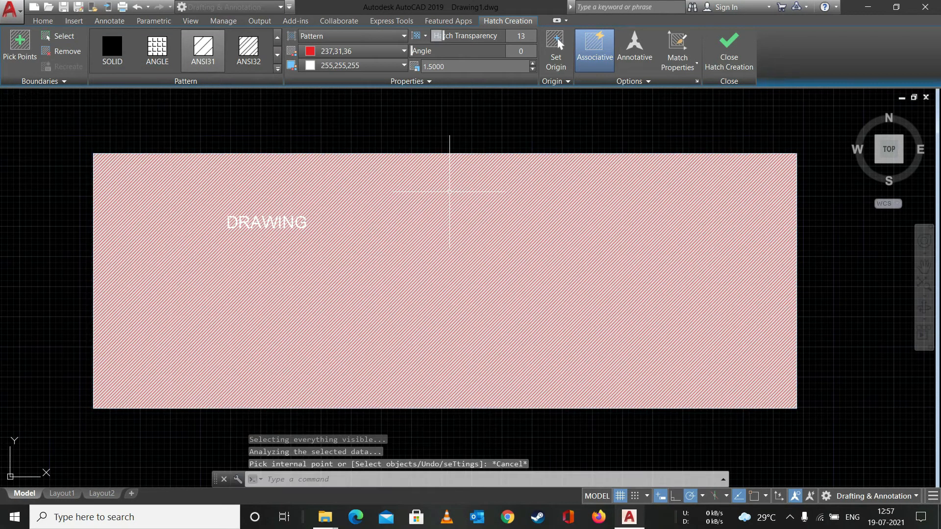
scroll(241, 222, "up", 10)
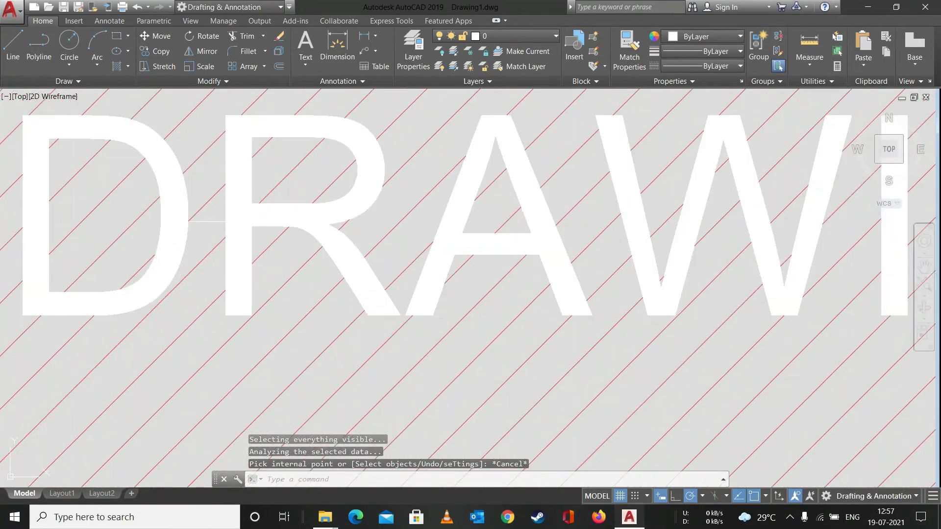
scroll(241, 222, "down", 4)
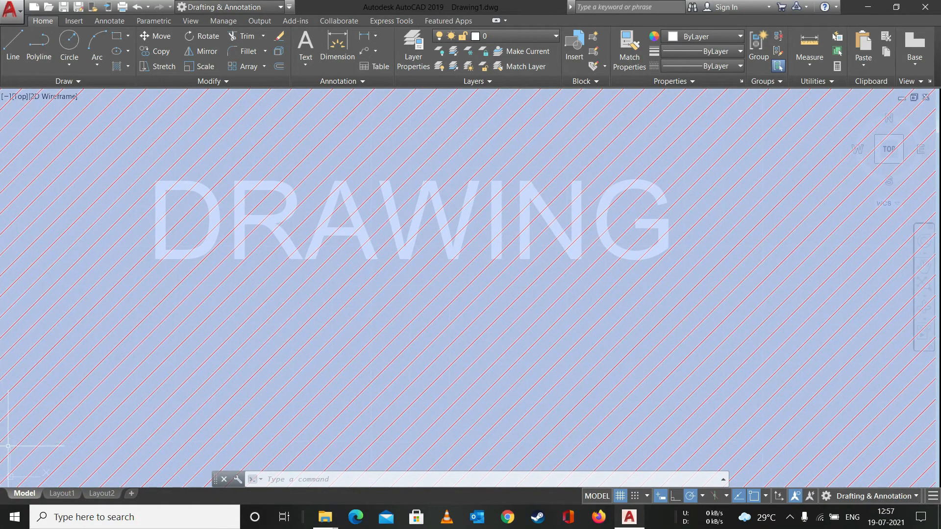
key("Escape")
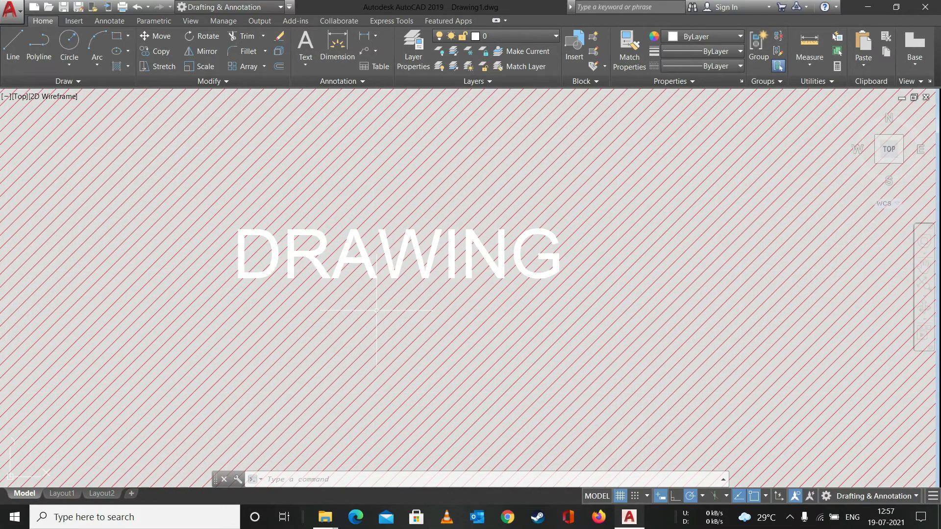
type("h")
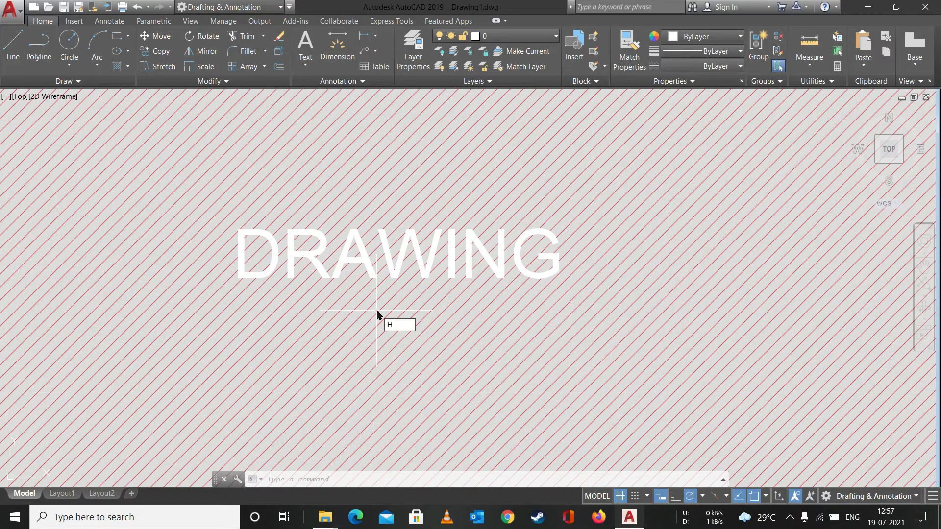
key("Return")
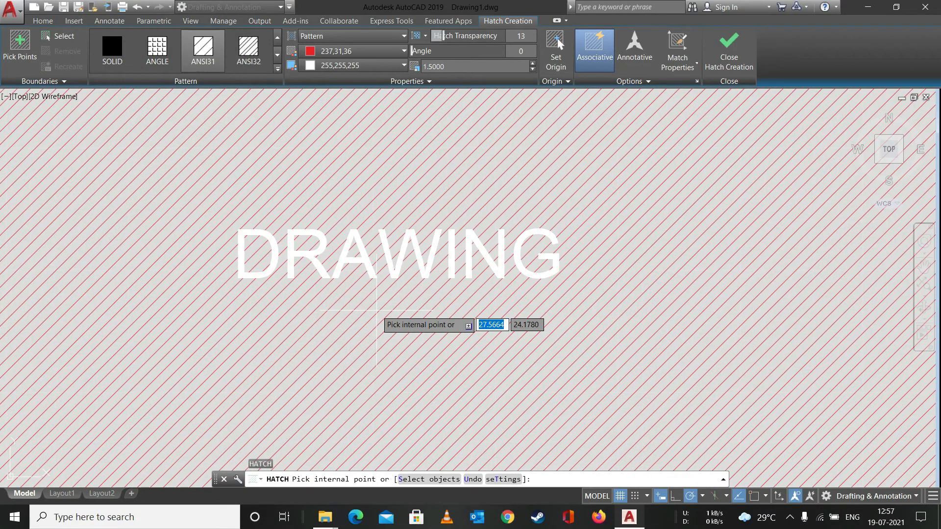
key("Escape")
Select the rectangle's hatch and change its draw order to Send to Back.
left_click(373, 341)
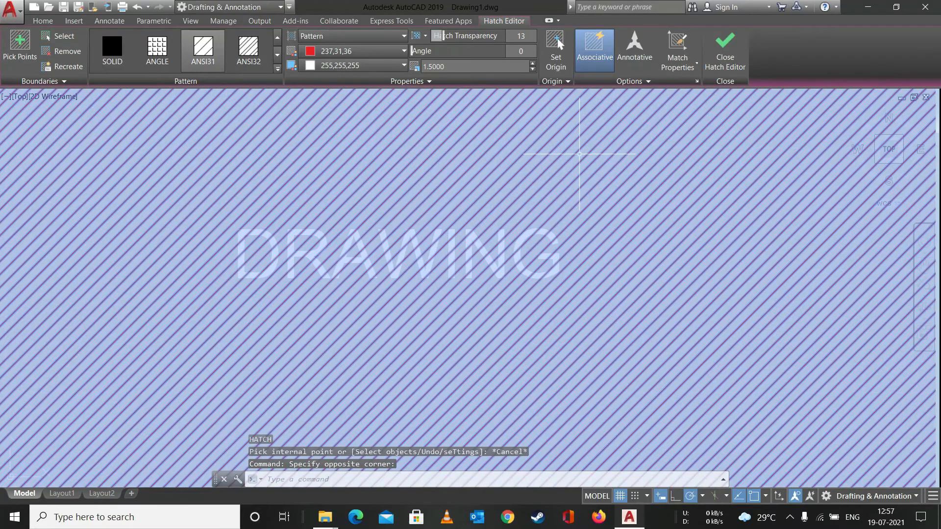
left_click(662, 82)
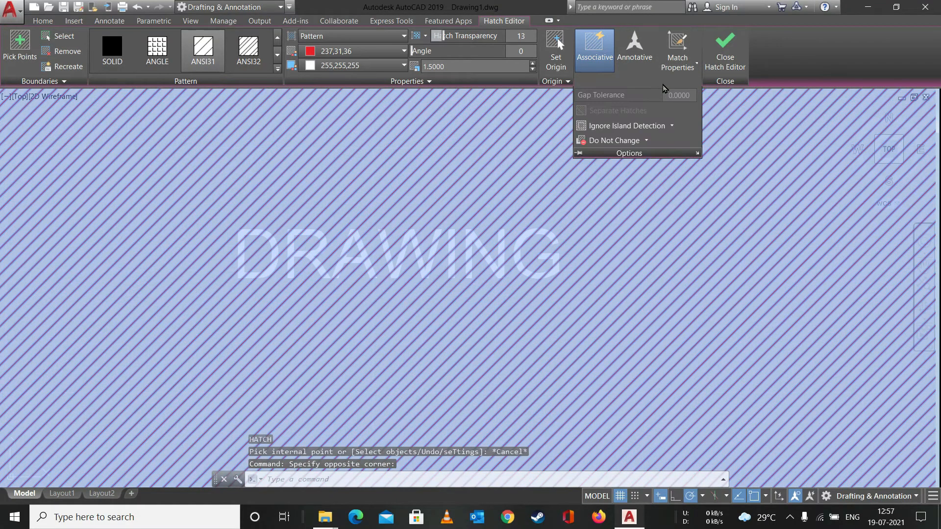
left_click(647, 140)
left_click(628, 190)
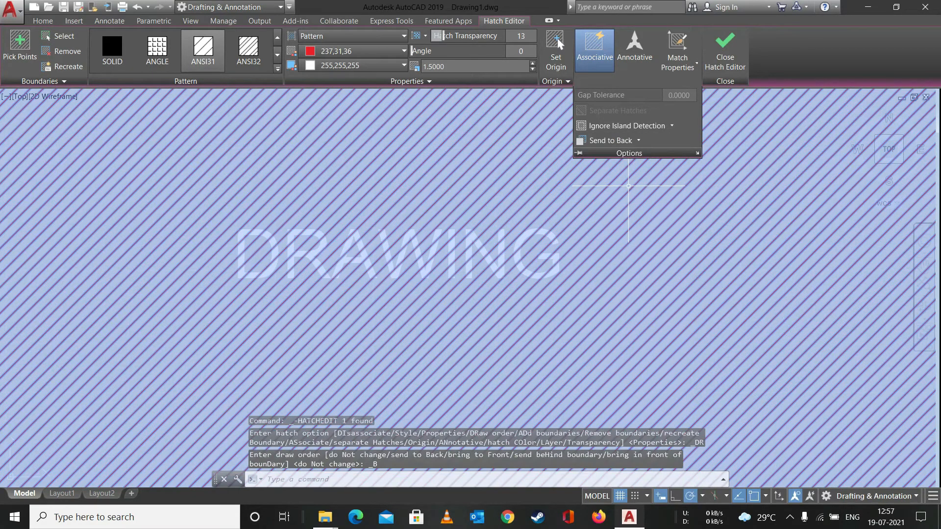
key("Escape")
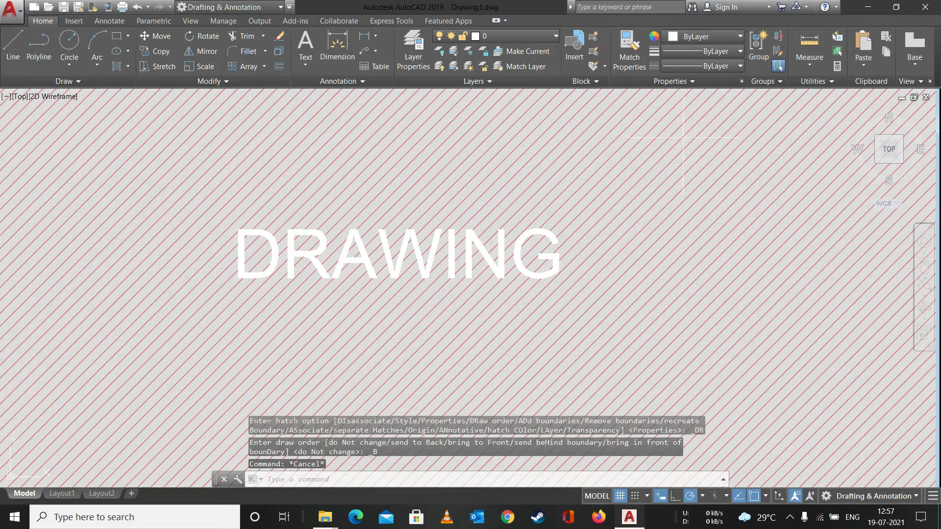
Change the hatch's draw order to Bring to Front and inspect how it overlaps the DRAWING text.
left_click_drag(689, 122, 672, 152)
left_click(669, 81)
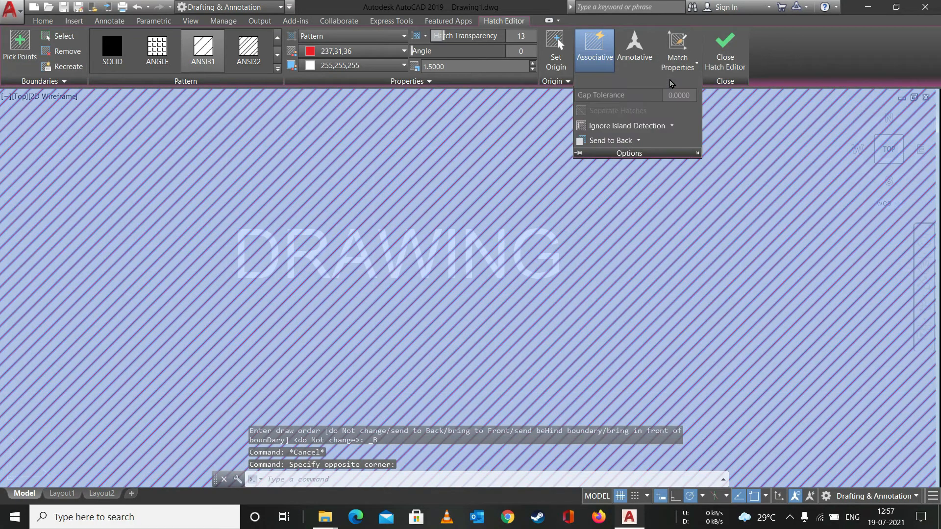
left_click(638, 140)
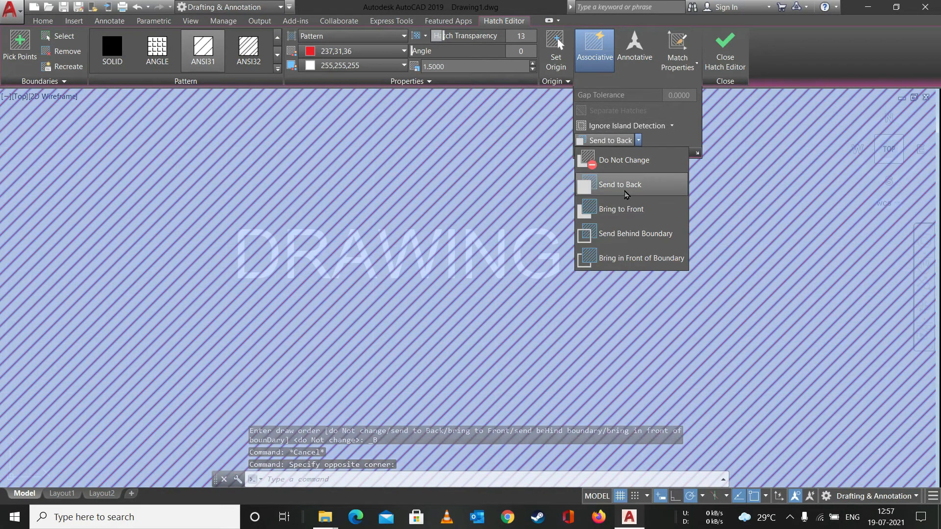
left_click(624, 210)
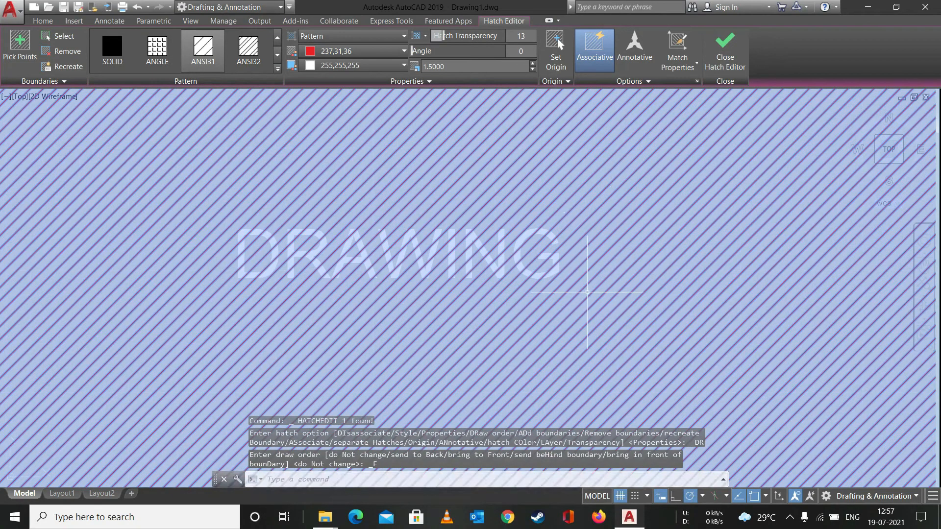
key("Escape")
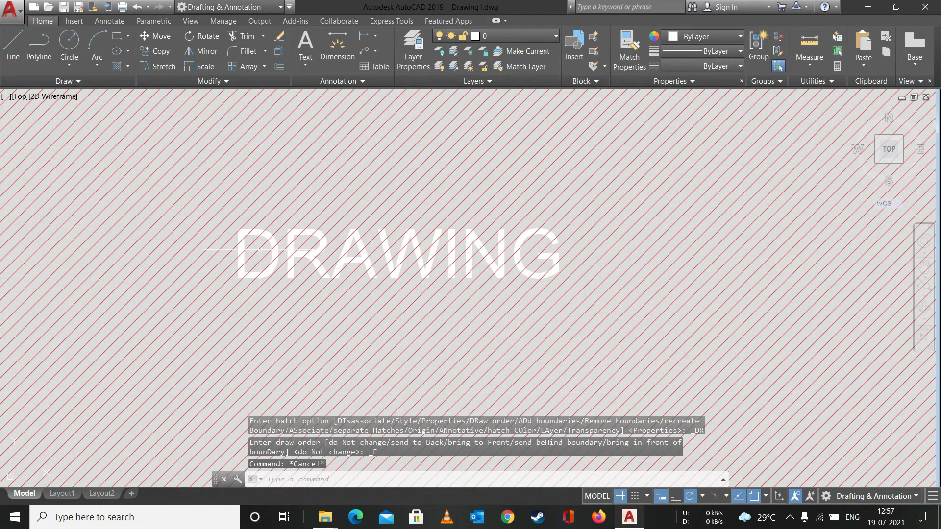
scroll(260, 250, "up", 6)
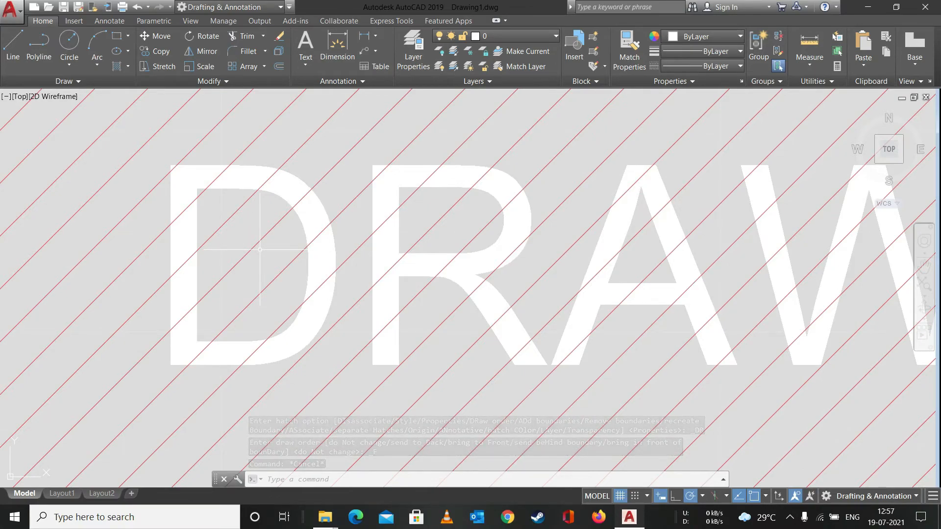
scroll(259, 250, "down", 8)
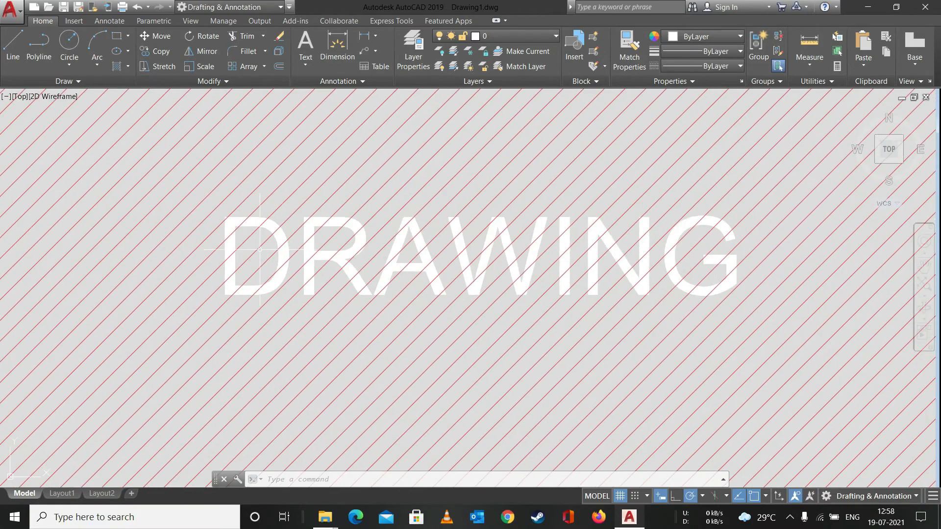
scroll(259, 250, "up", 2)
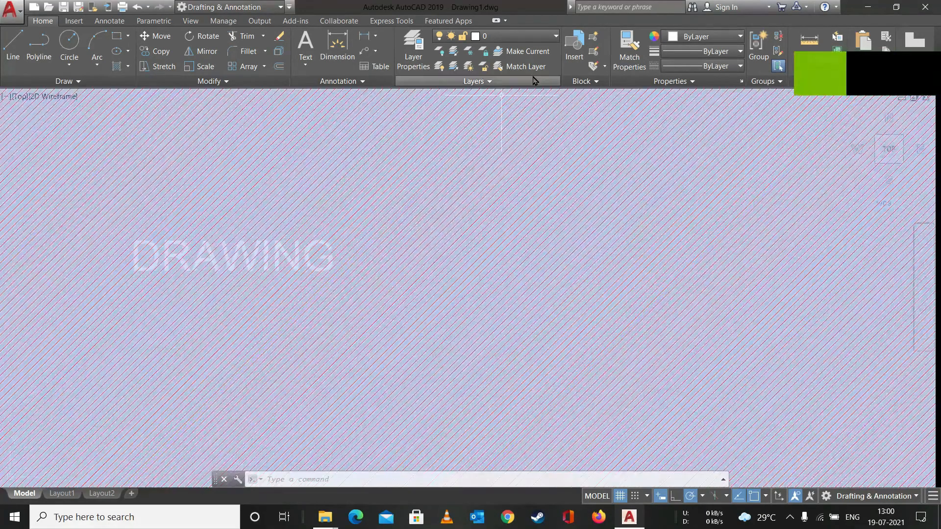
Select the rectangle's hatch, set its draw order to Send to Back, and inspect it against the DRAWING text.
left_click(541, 216)
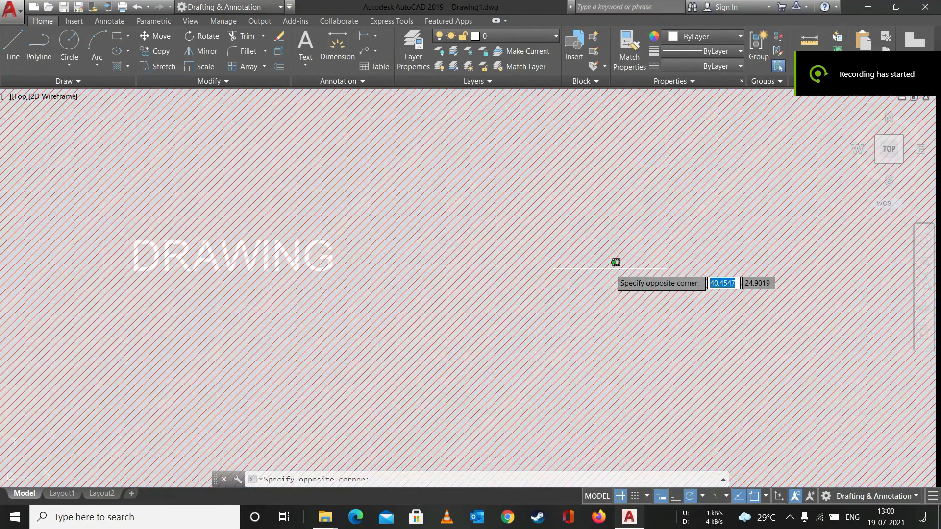
left_click(598, 263)
left_click(650, 82)
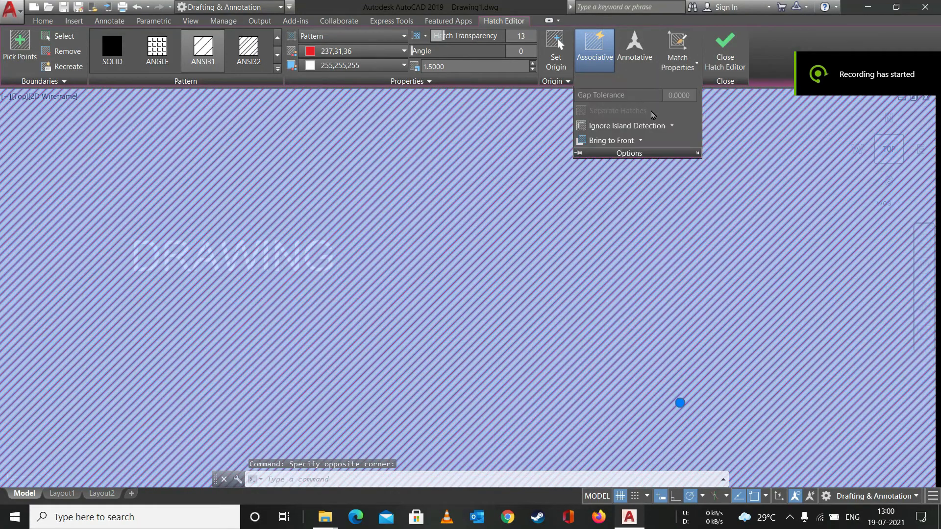
left_click(641, 141)
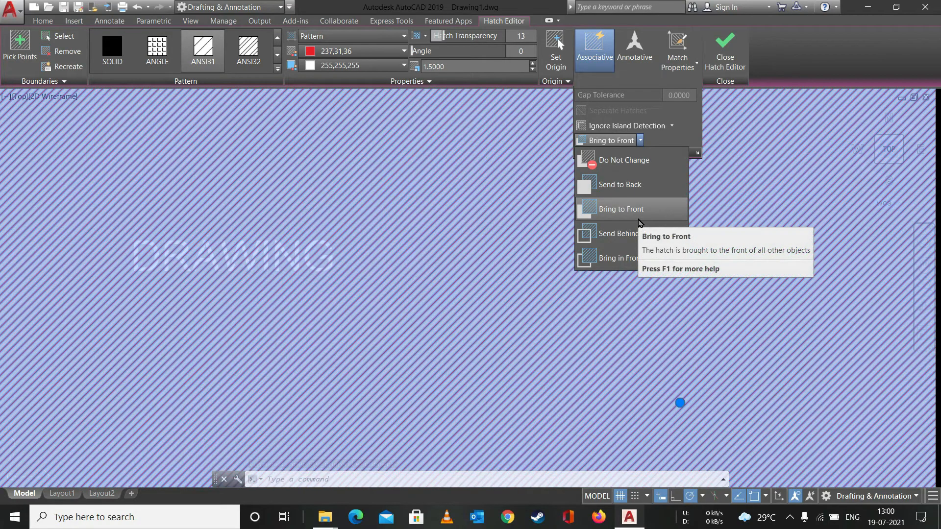
left_click(613, 190)
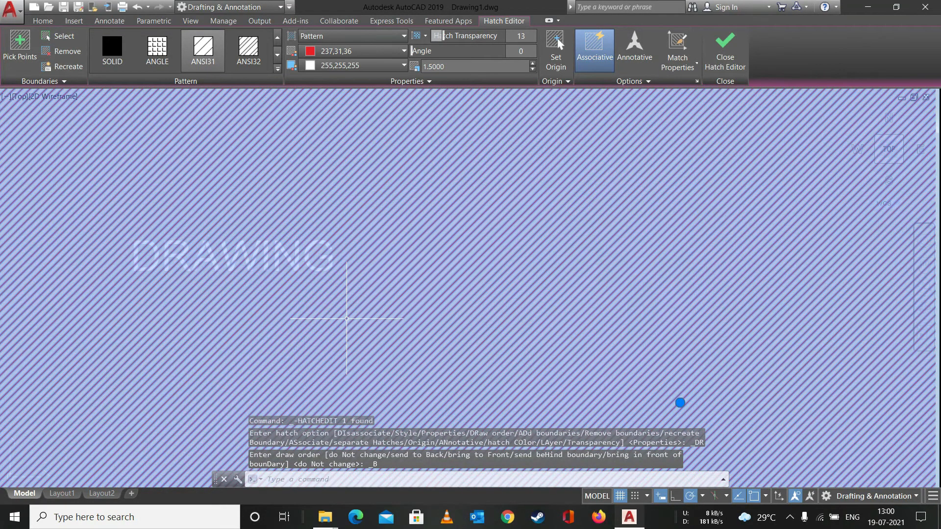
key("Escape")
scroll(347, 318, "up", 2)
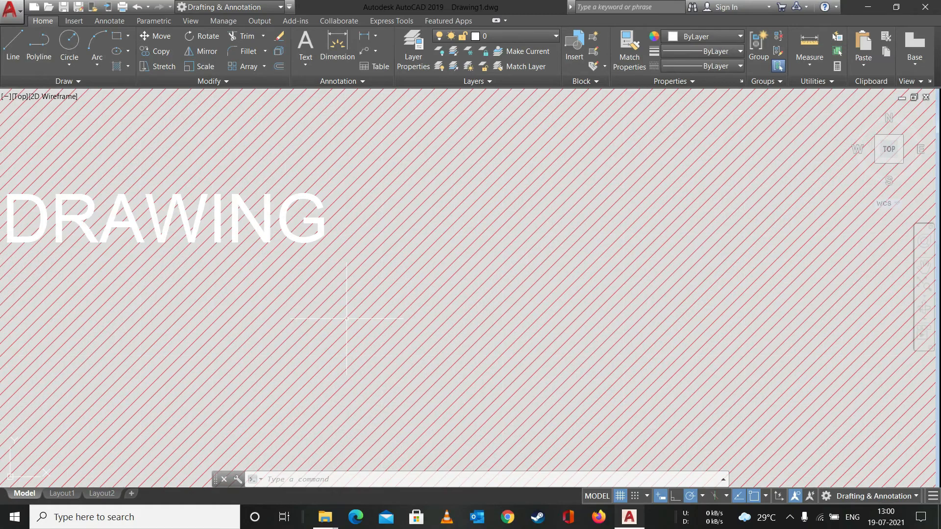
scroll(346, 319, "down", 3)
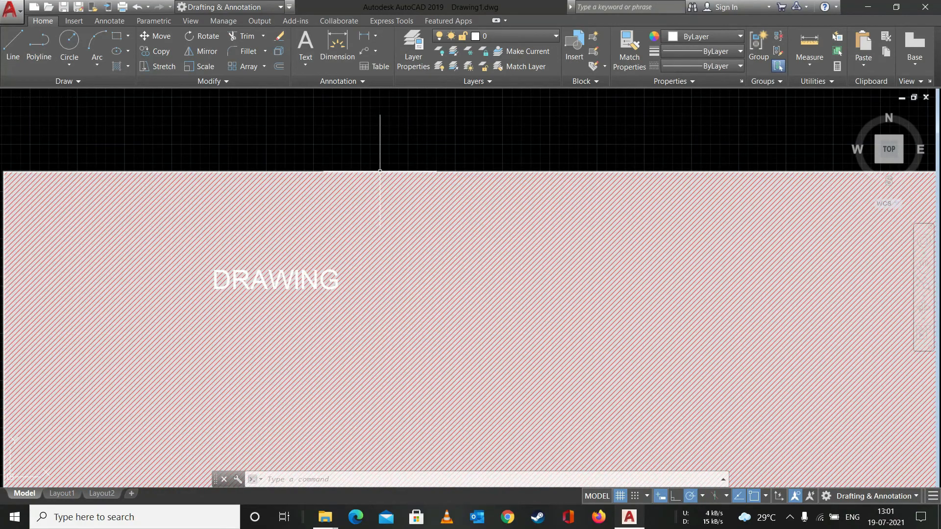
left_click(380, 170)
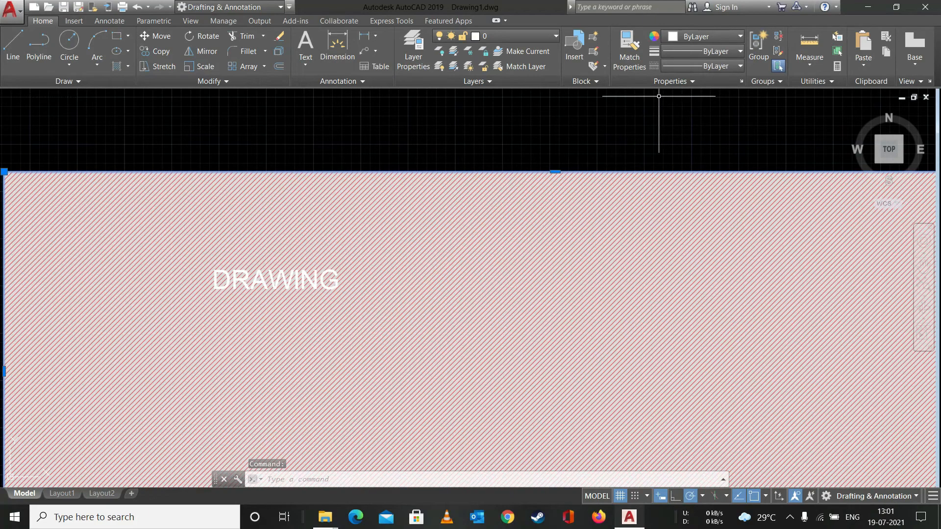
type("h")
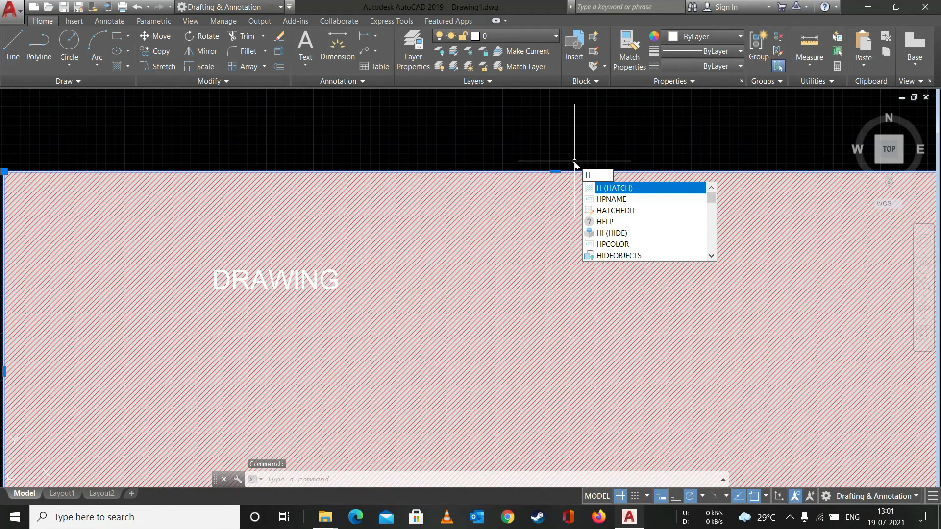
key("Return")
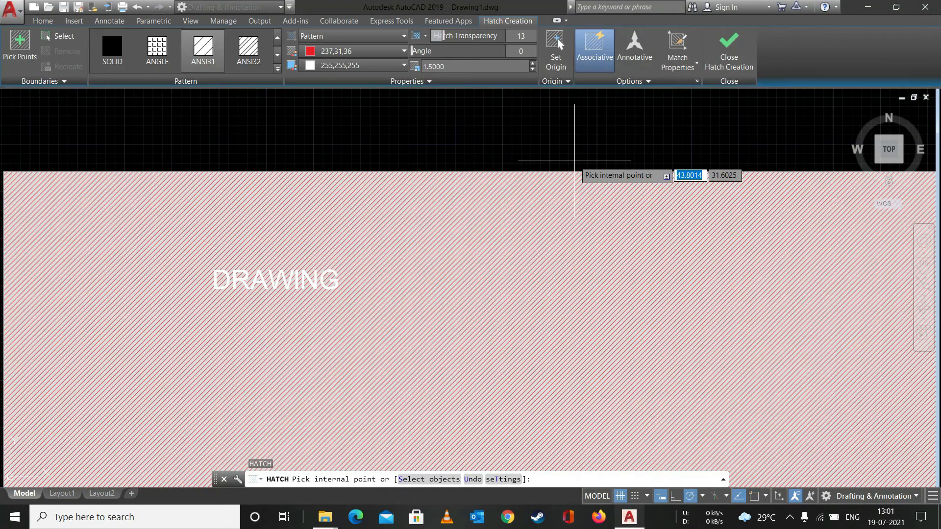
left_click(634, 81)
left_click(639, 140)
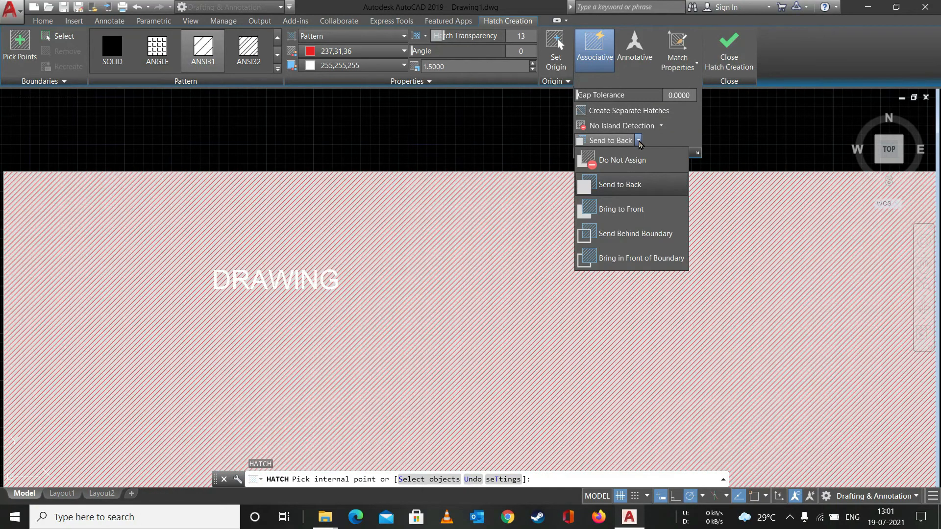
left_click(628, 211)
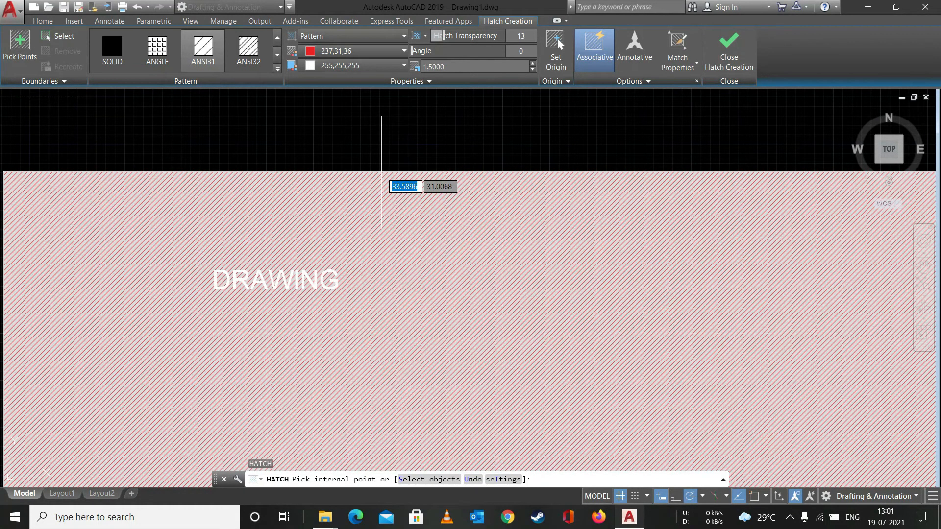
key("Escape")
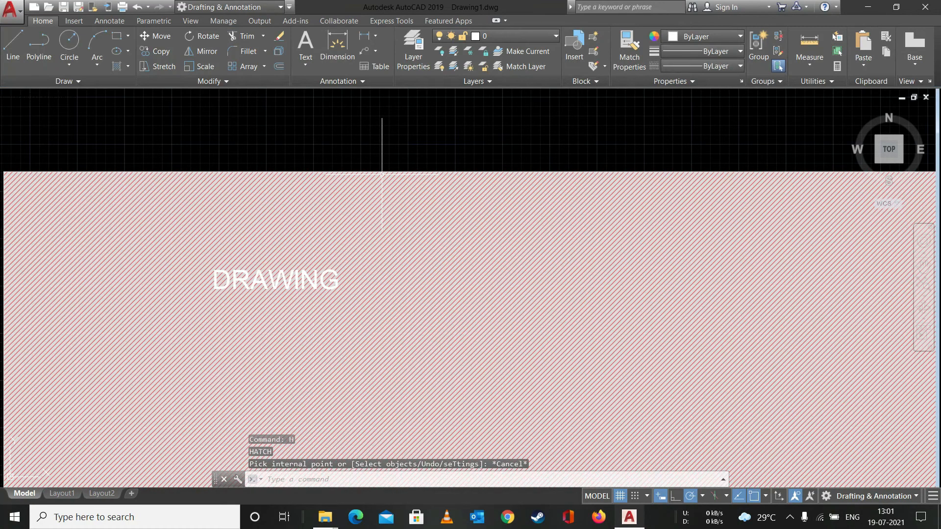
Select the rectangle's hatch at its upper edge for editing.
left_click(381, 173)
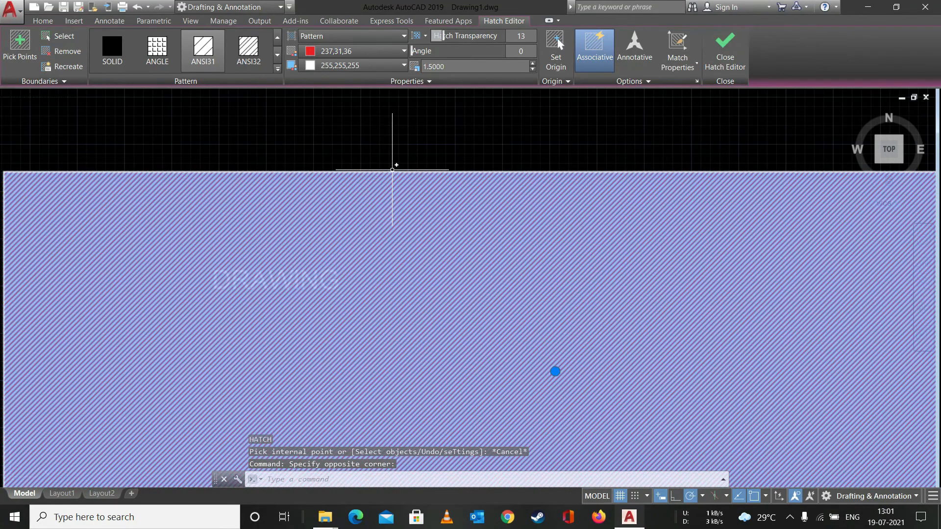